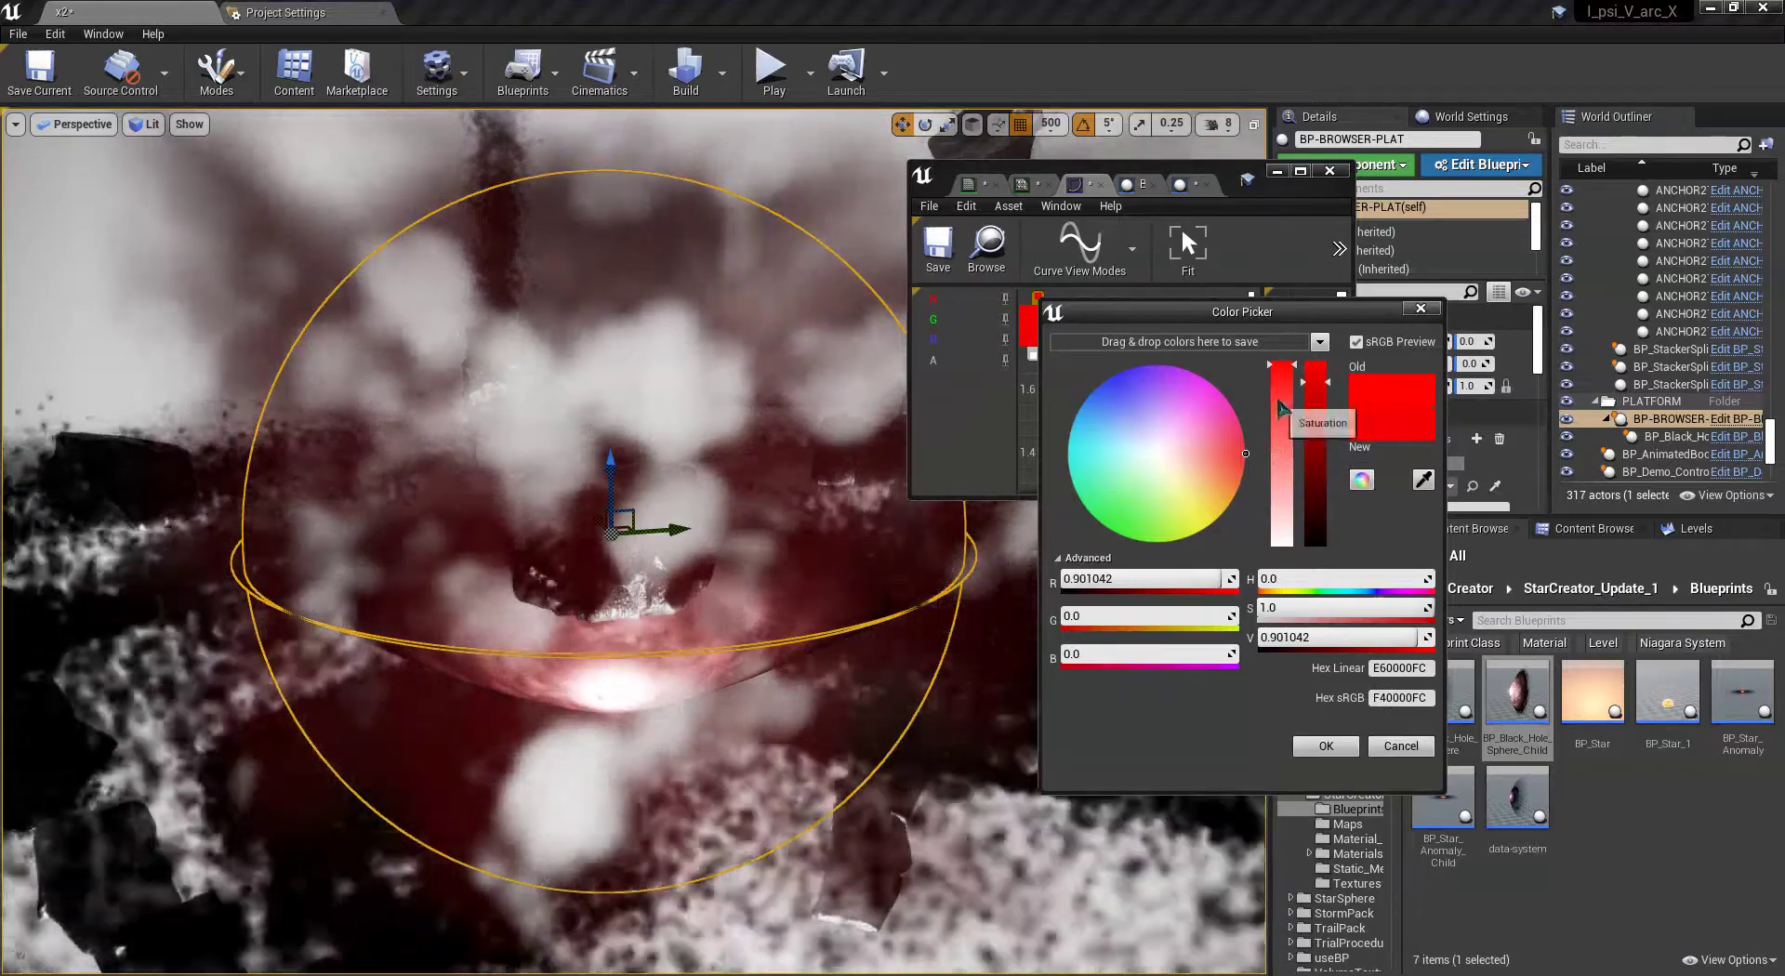
# - Lower the red colour key's saturation to about 0.54 on the colour curve and accept the colour
pyautogui.moveTo(1284, 377); pyautogui.dragTo(1288, 456)
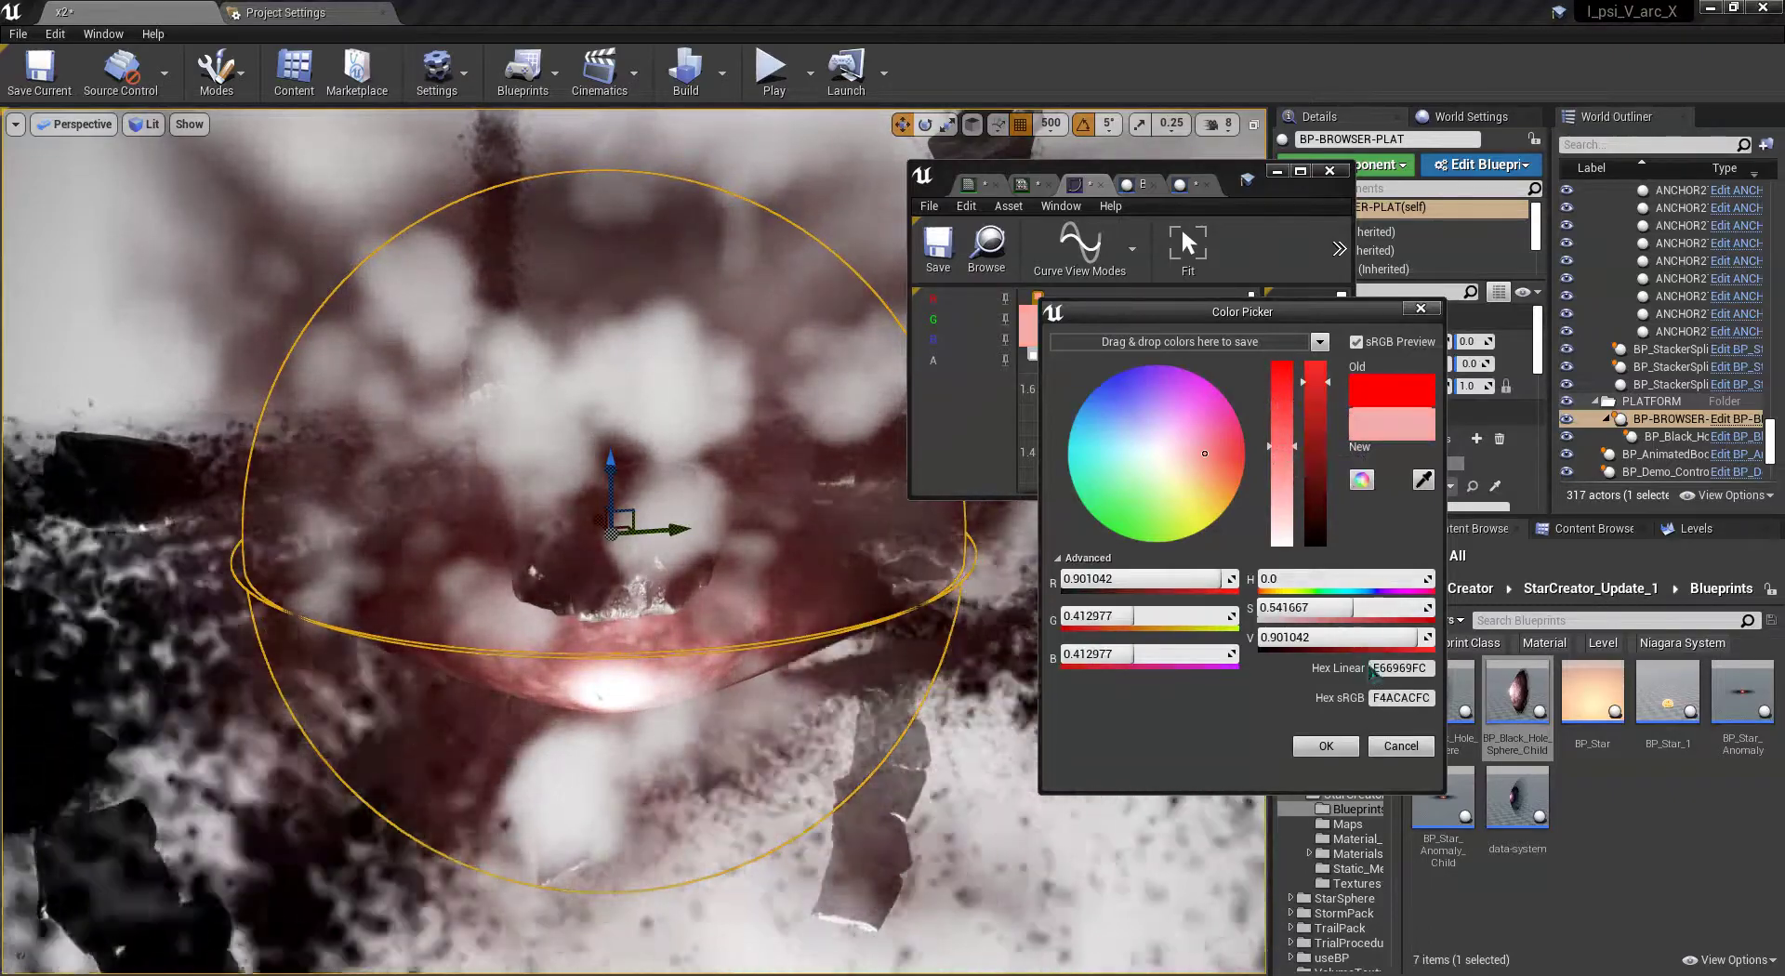
pyautogui.click(1350, 744)
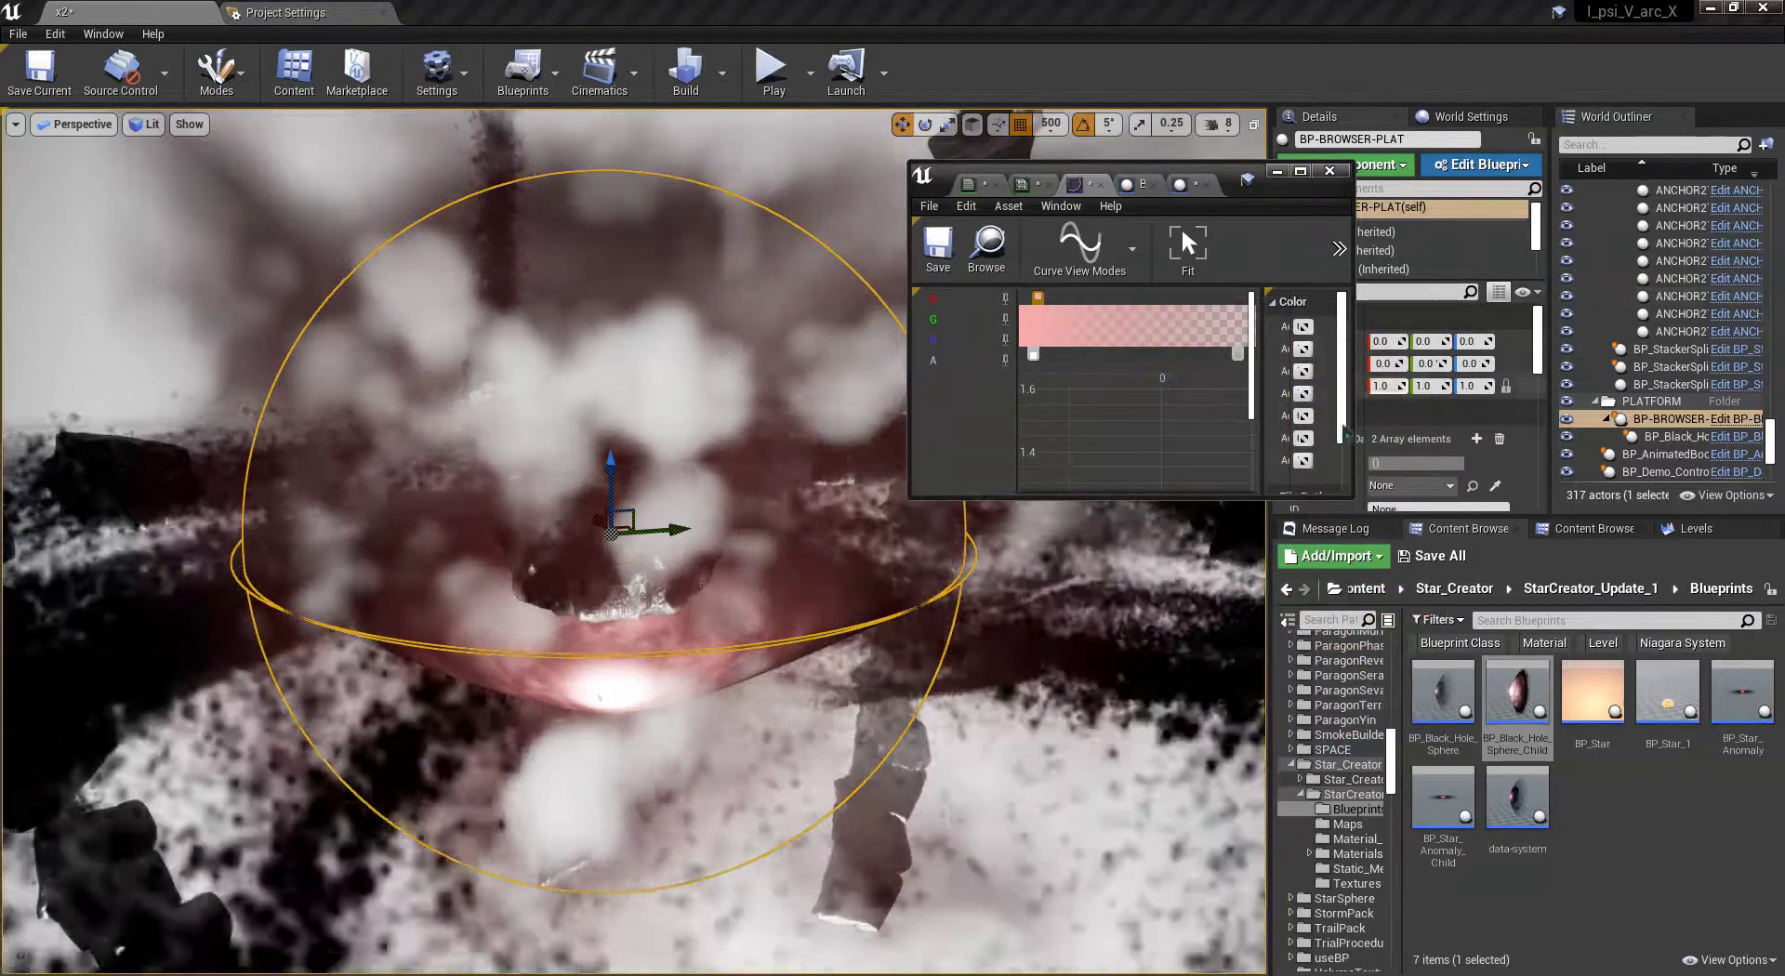
pyautogui.moveTo(1206, 563); pyautogui.dragTo(1206, 521)
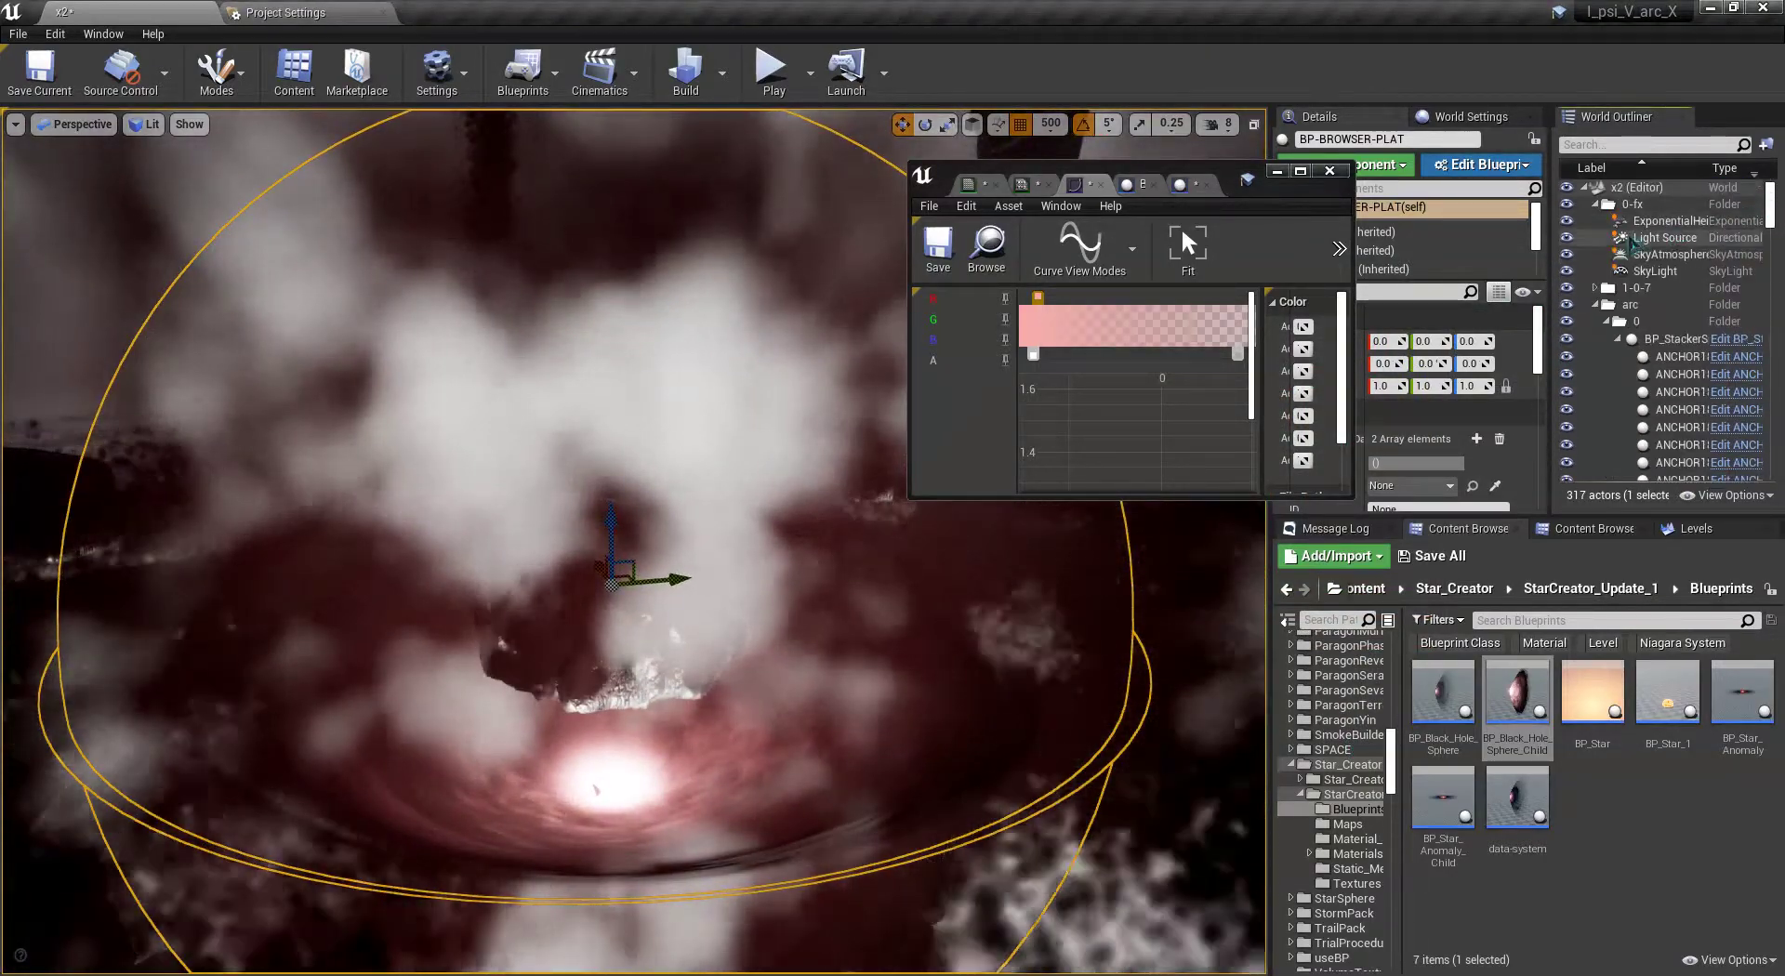
# - Enable colour temperature on the Light Source and set the temperature to 12000
pyautogui.click(1635, 240)
pyautogui.moveTo(1427, 475)
pyautogui.mouseDown()
pyautogui.moveTo(1398, 475)
pyautogui.moveTo(1414, 475)
pyautogui.mouseUp()
pyautogui.scroll(-5, 1397, 456)
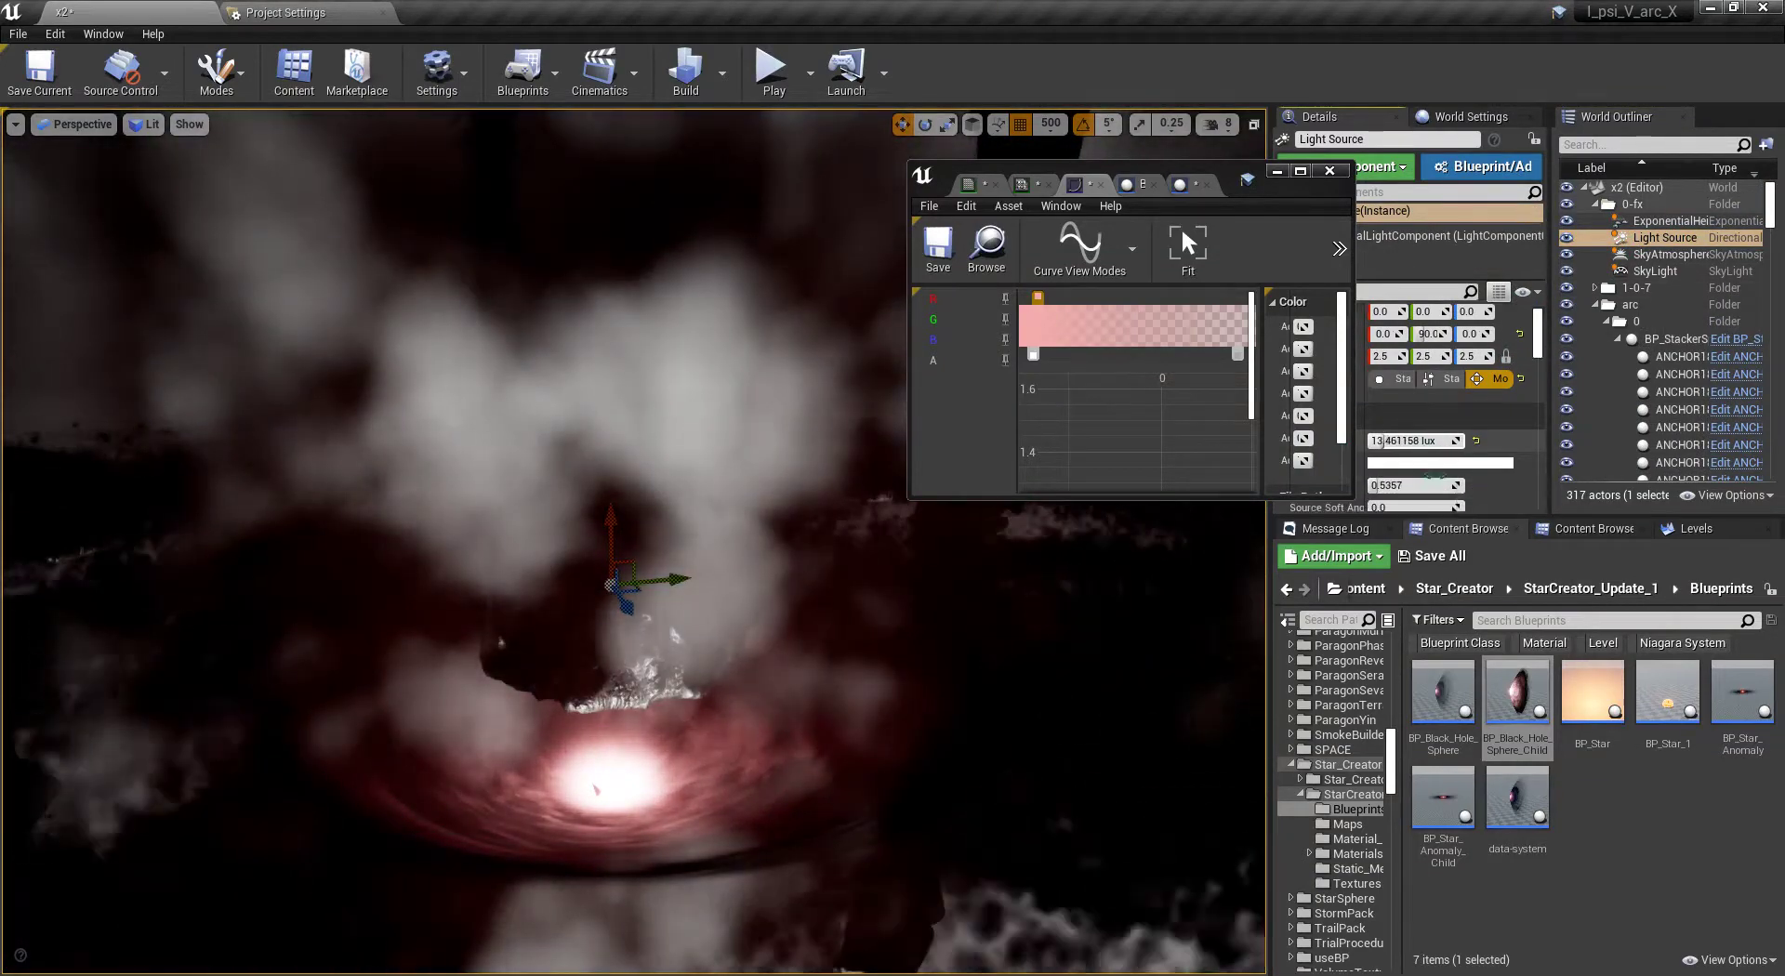
pyautogui.click(1375, 435)
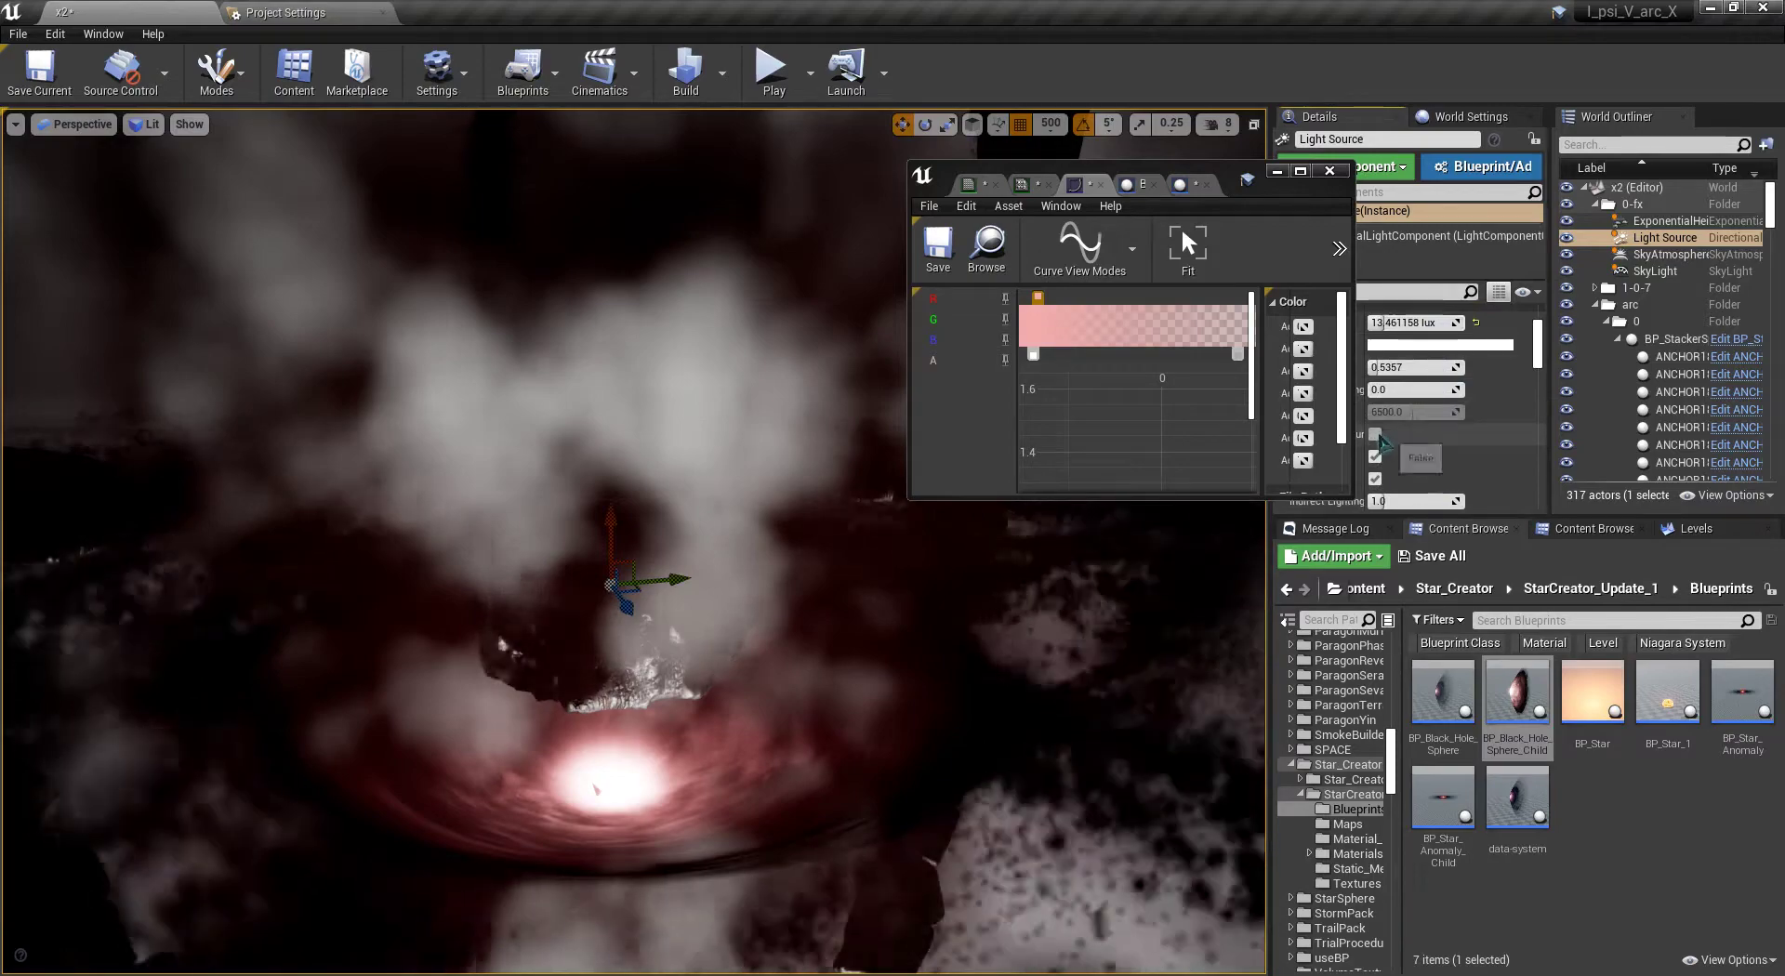
pyautogui.moveTo(1409, 412); pyautogui.dragTo(1428, 412)
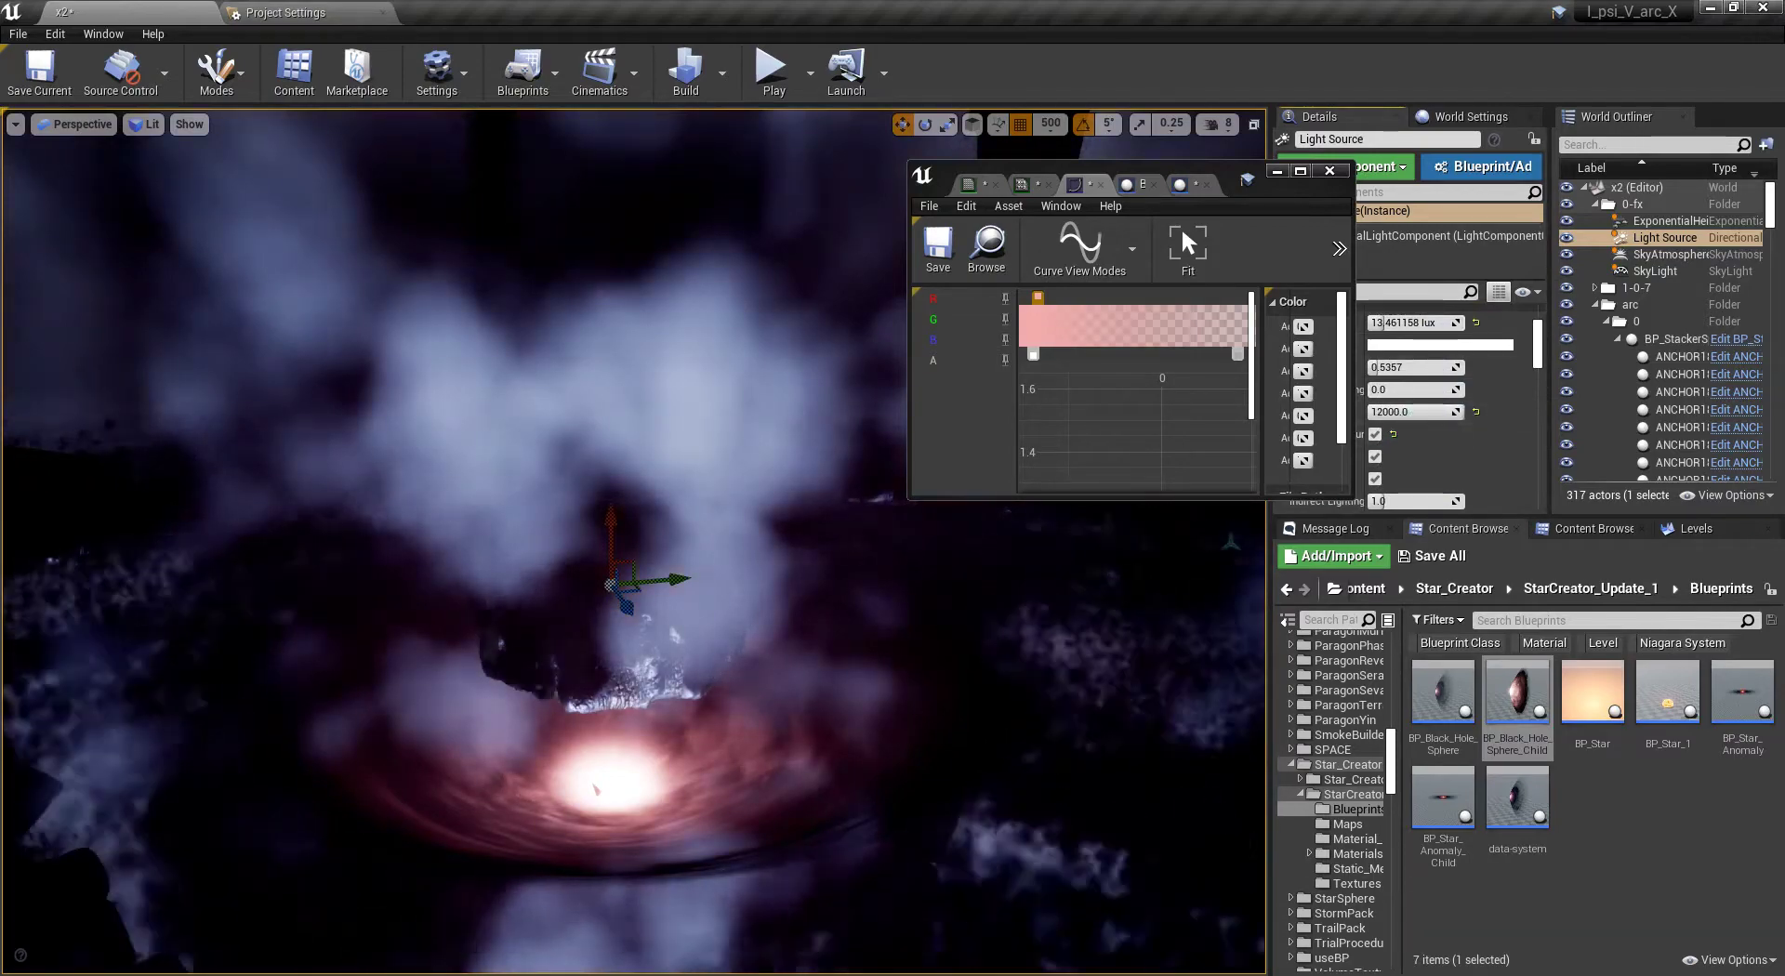
# - Raise the Light Source's intensity to about 22.38 lux
pyautogui.moveTo(929, 604); pyautogui.dragTo(916, 762)
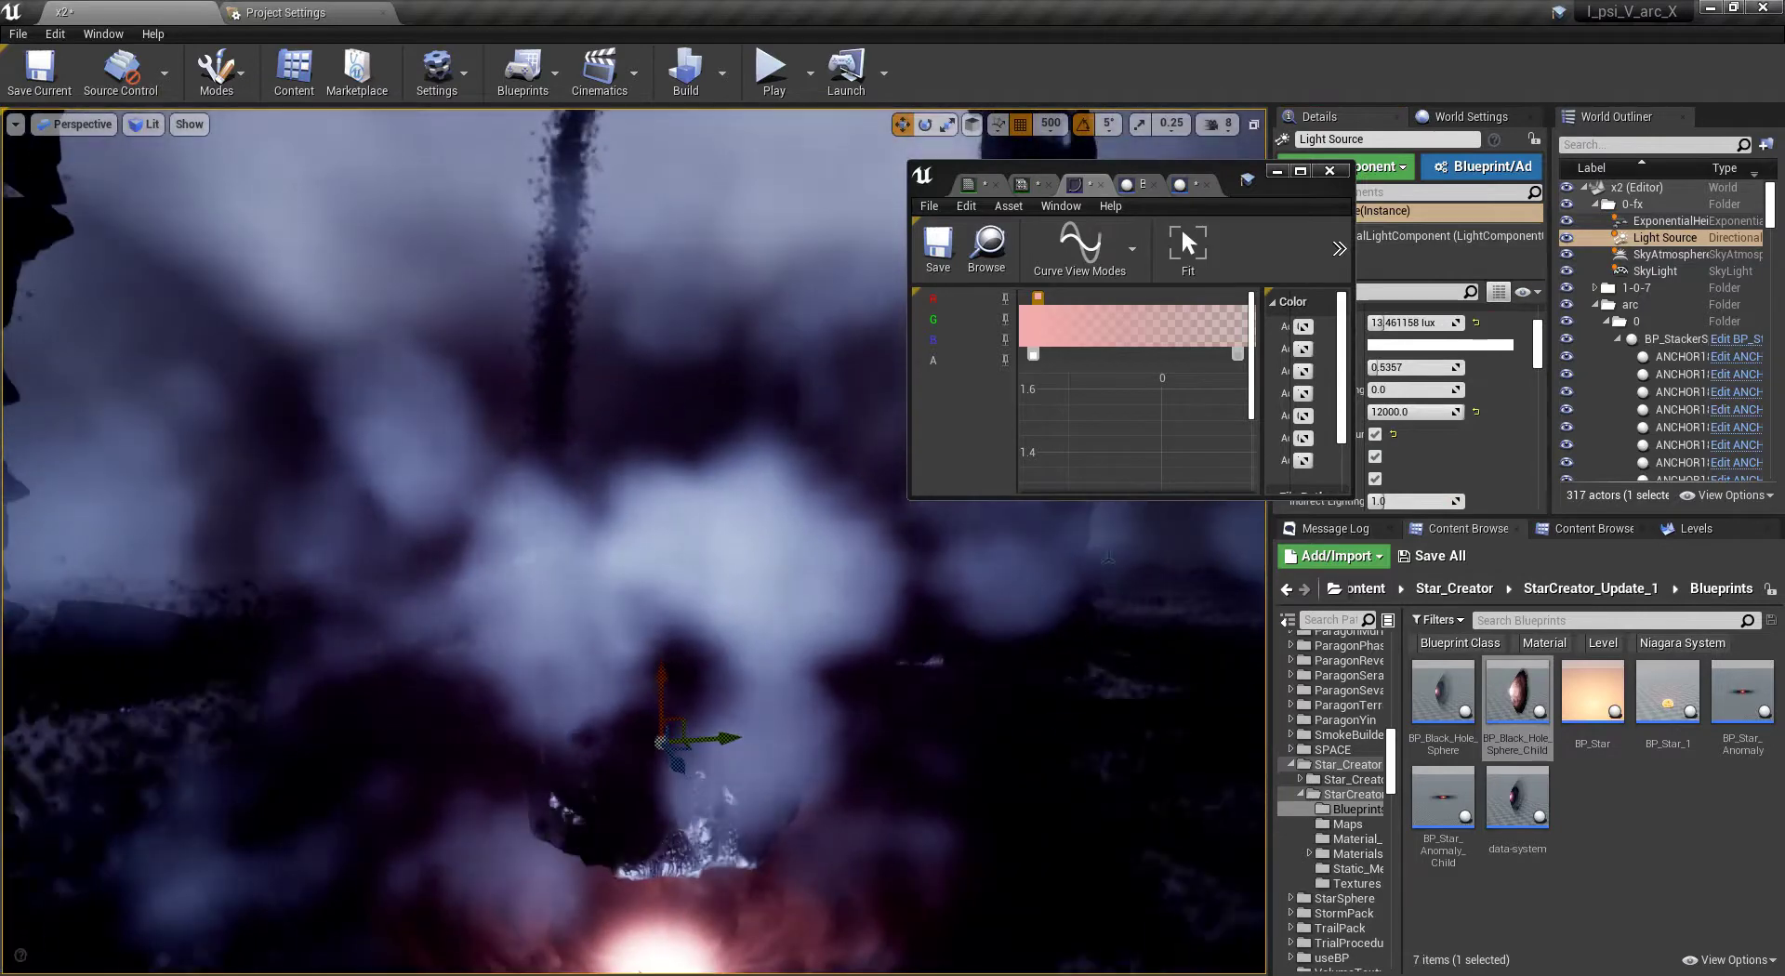
pyautogui.moveTo(1105, 551); pyautogui.dragTo(1109, 599)
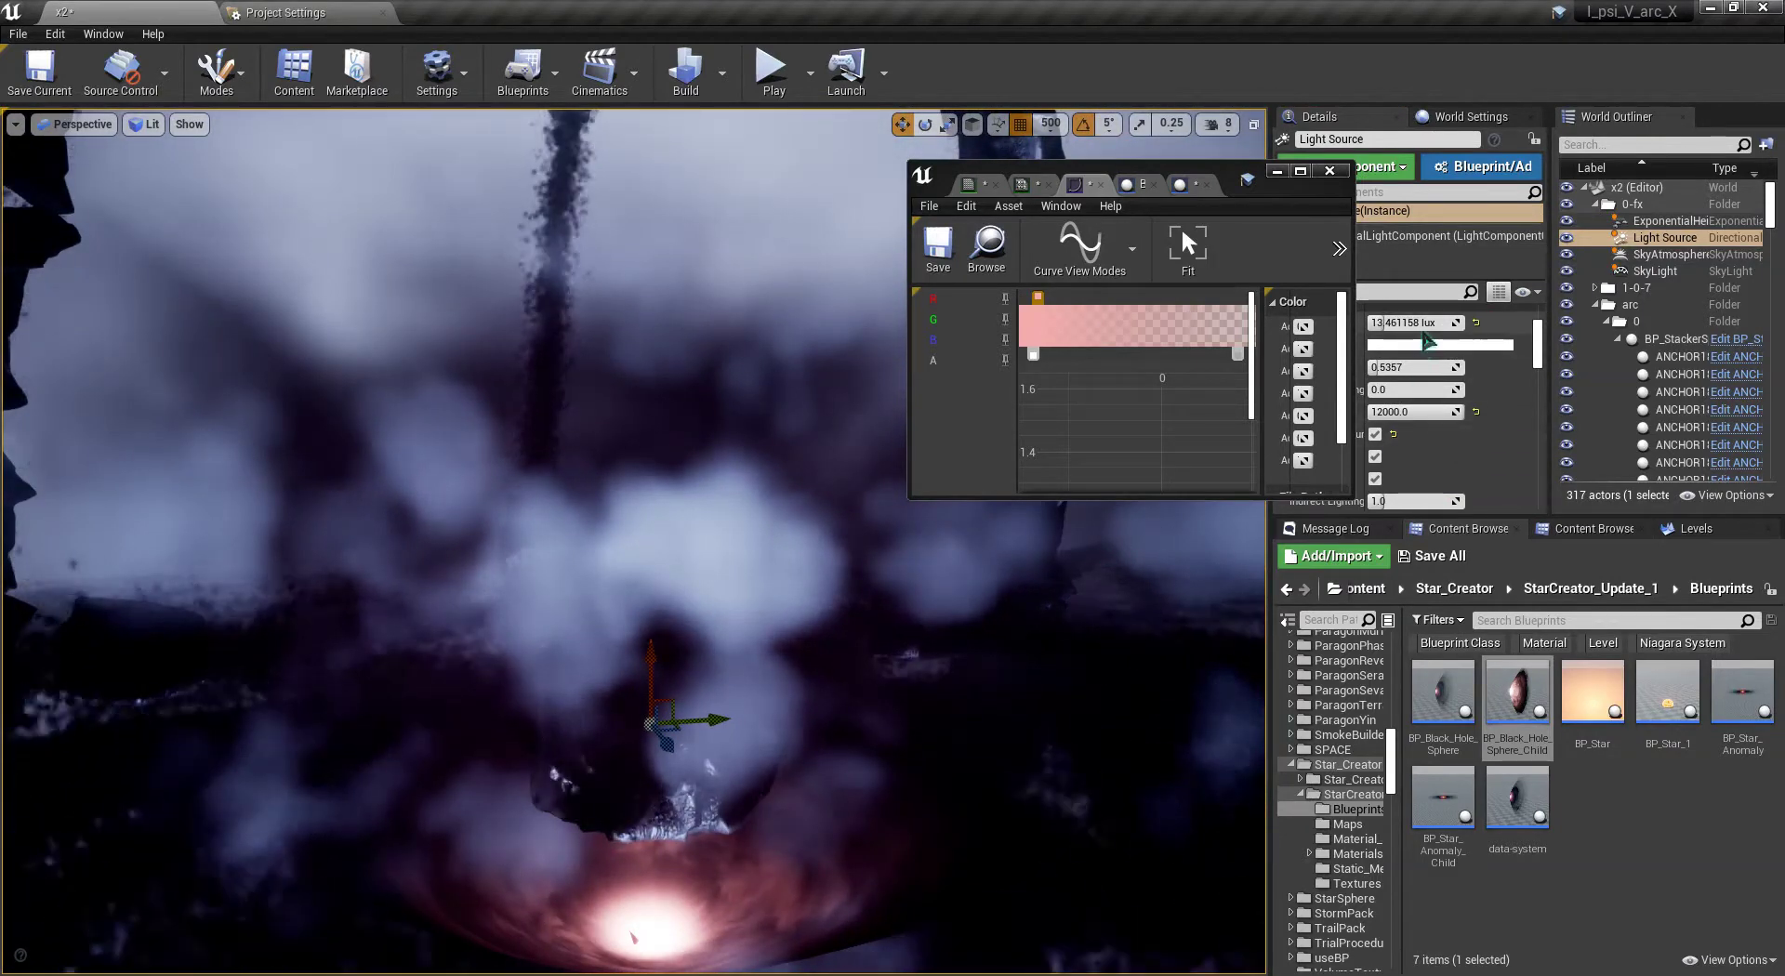
pyautogui.moveTo(1422, 325)
pyautogui.mouseDown()
pyautogui.moveTo(1493, 325)
pyautogui.moveTo(1421, 324)
pyautogui.moveTo(1478, 325)
pyautogui.moveTo(1451, 324)
pyautogui.mouseUp()
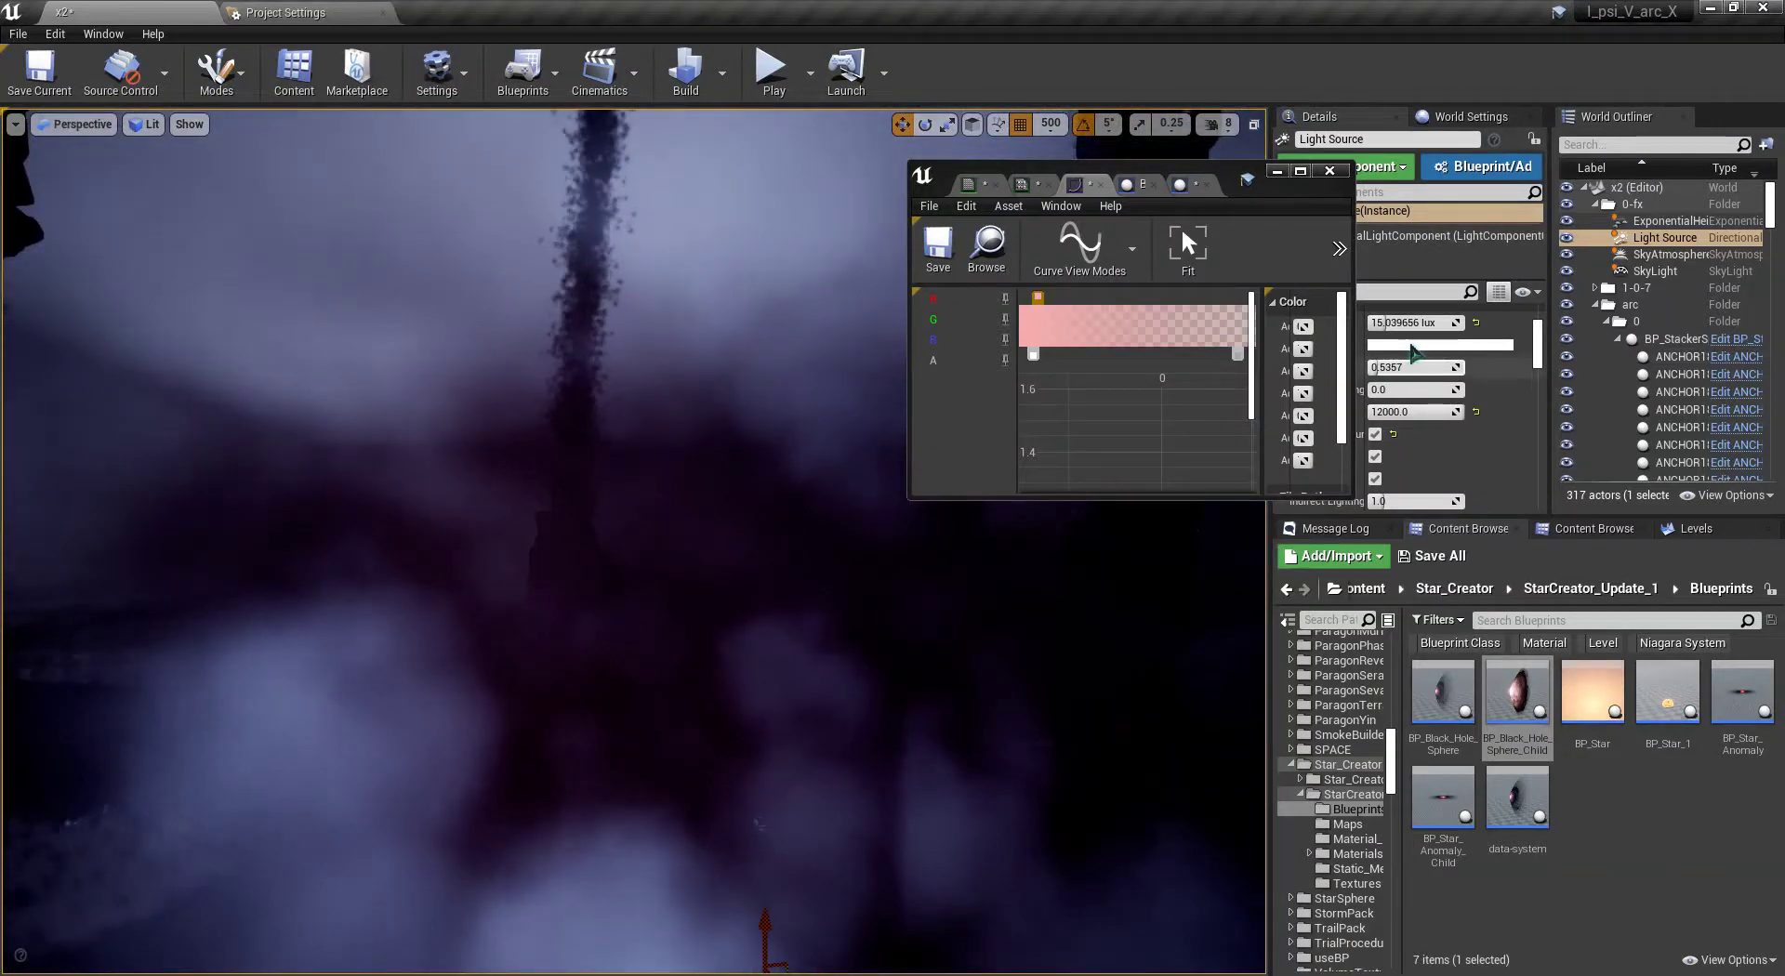
pyautogui.moveTo(1403, 323)
pyautogui.mouseDown()
pyautogui.moveTo(1431, 323)
pyautogui.moveTo(1394, 322)
pyautogui.mouseUp()
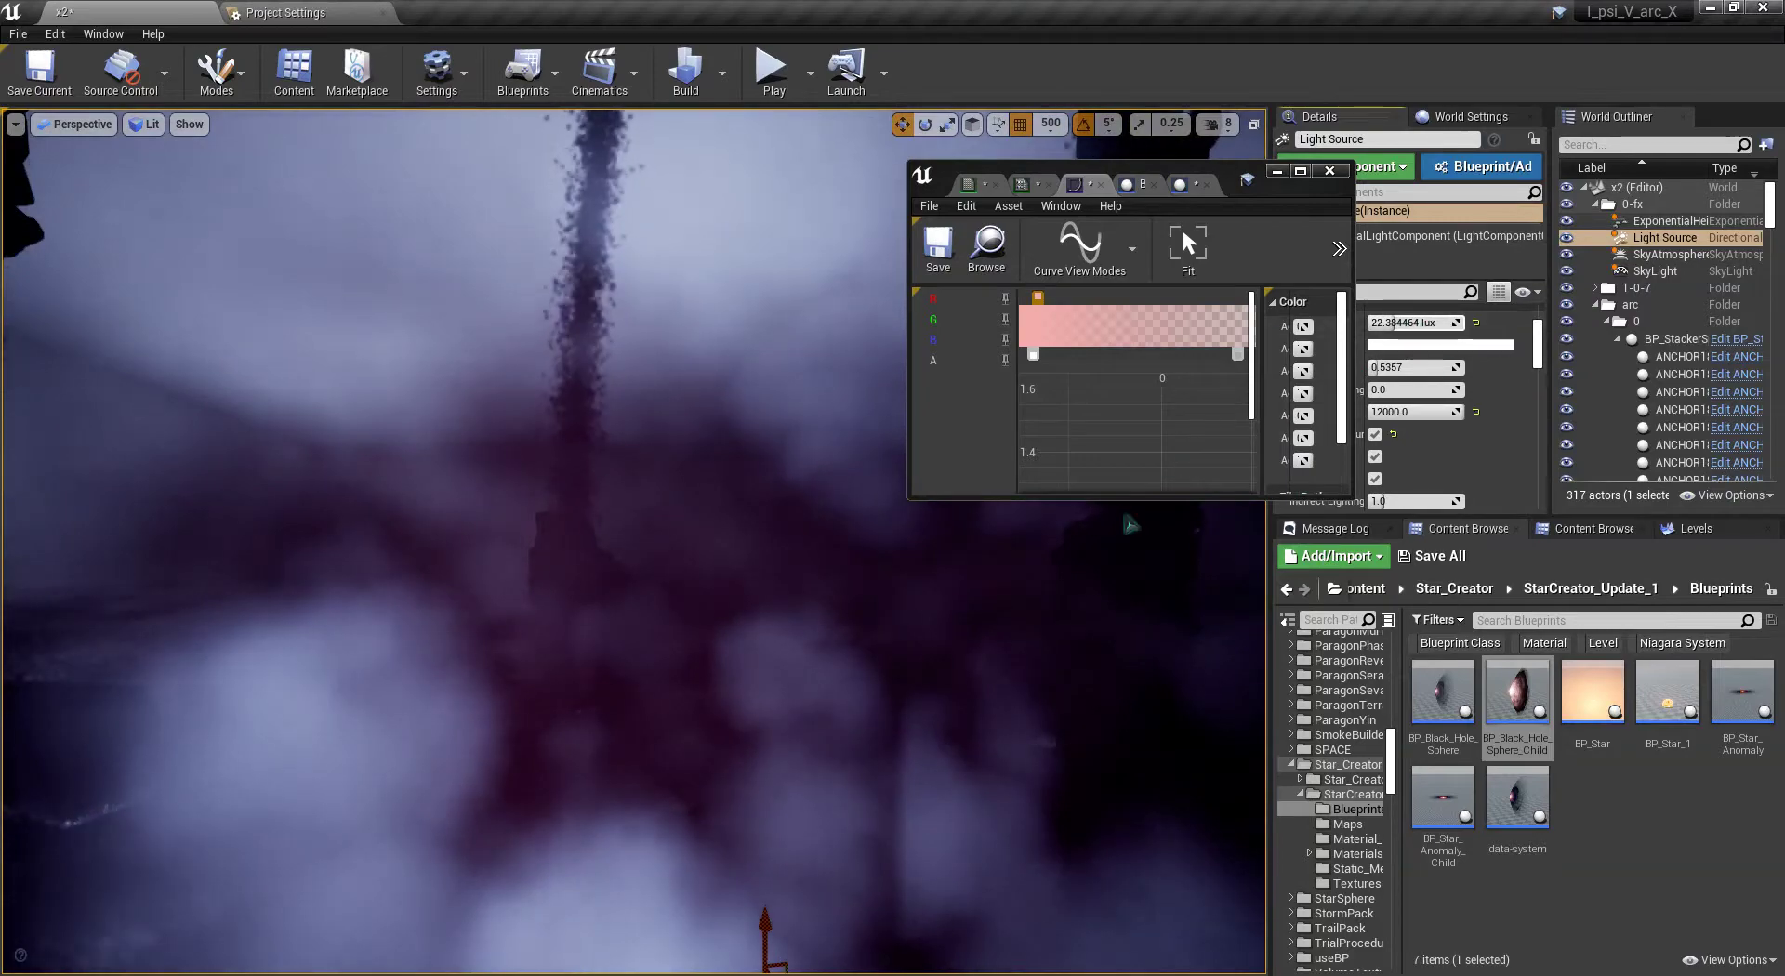
# - Select BP-BROWSER-PLAT and recolour the colour curve's first key to strong red, with saturation about 0.99 and value 1.0
pyautogui.press('s')
pyautogui.moveTo(837, 418); pyautogui.dragTo(861, 444, button='right')
pyautogui.press('w')
pyautogui.click(688, 567)
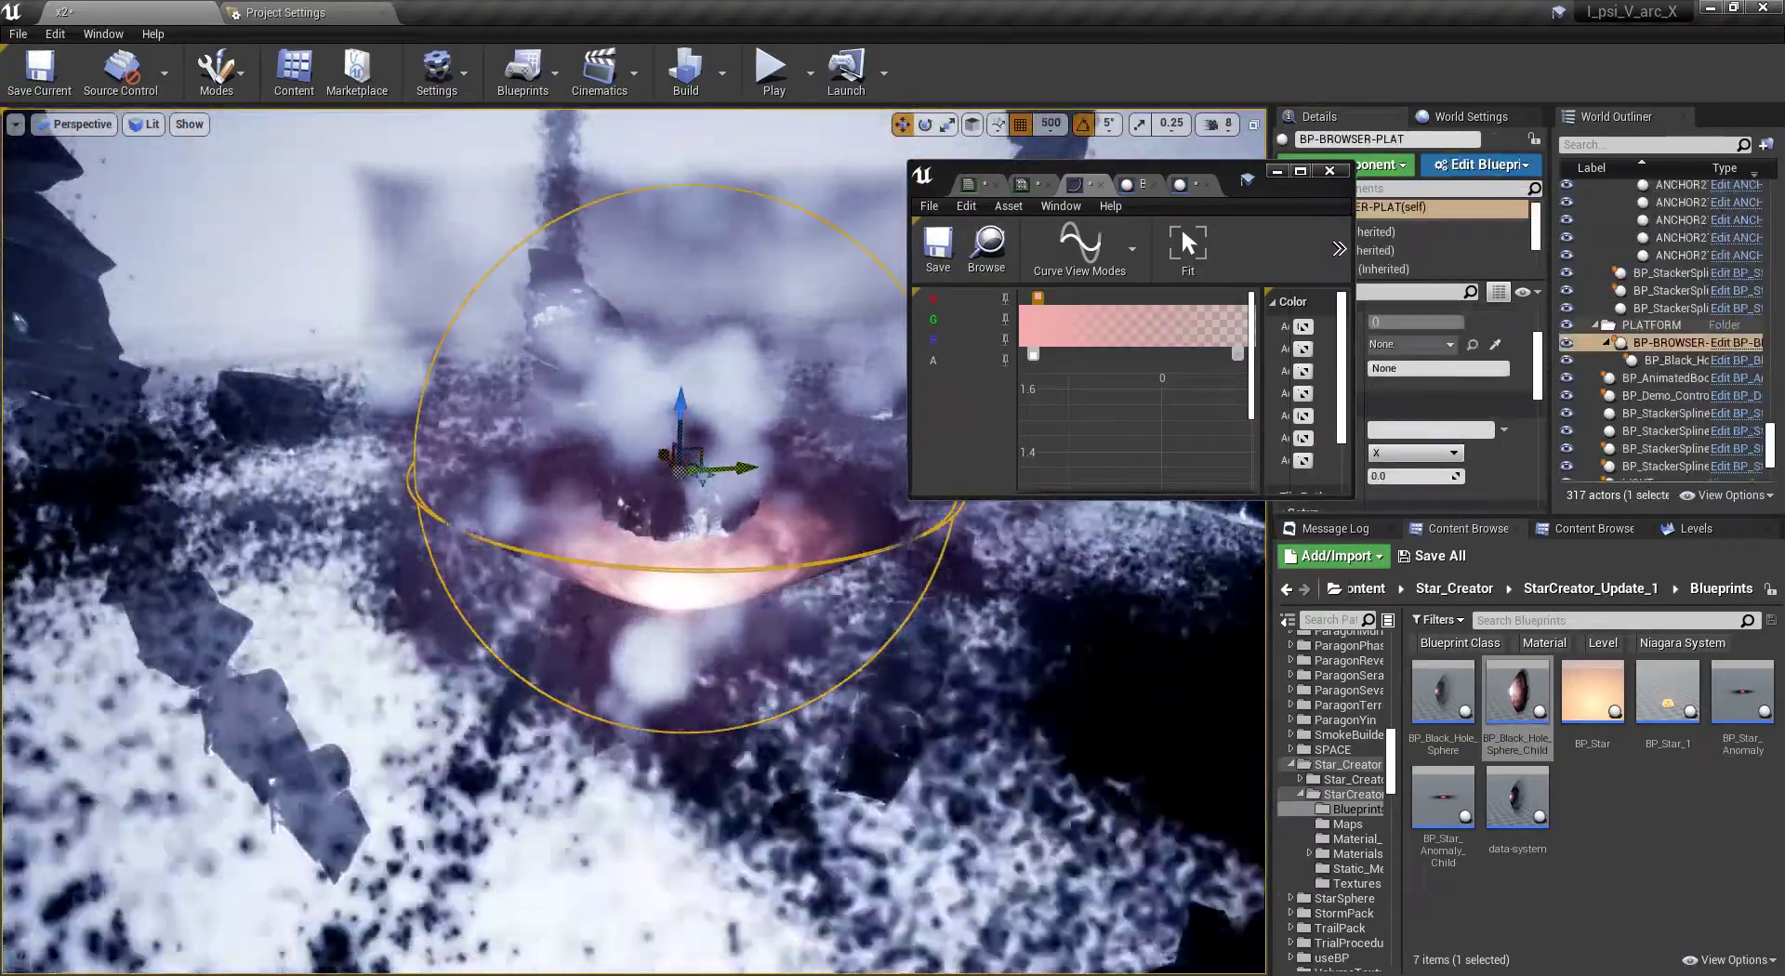
pyautogui.press('w')
pyautogui.moveTo(688, 567); pyautogui.dragTo(693, 502, button='right')
pyautogui.press('w')
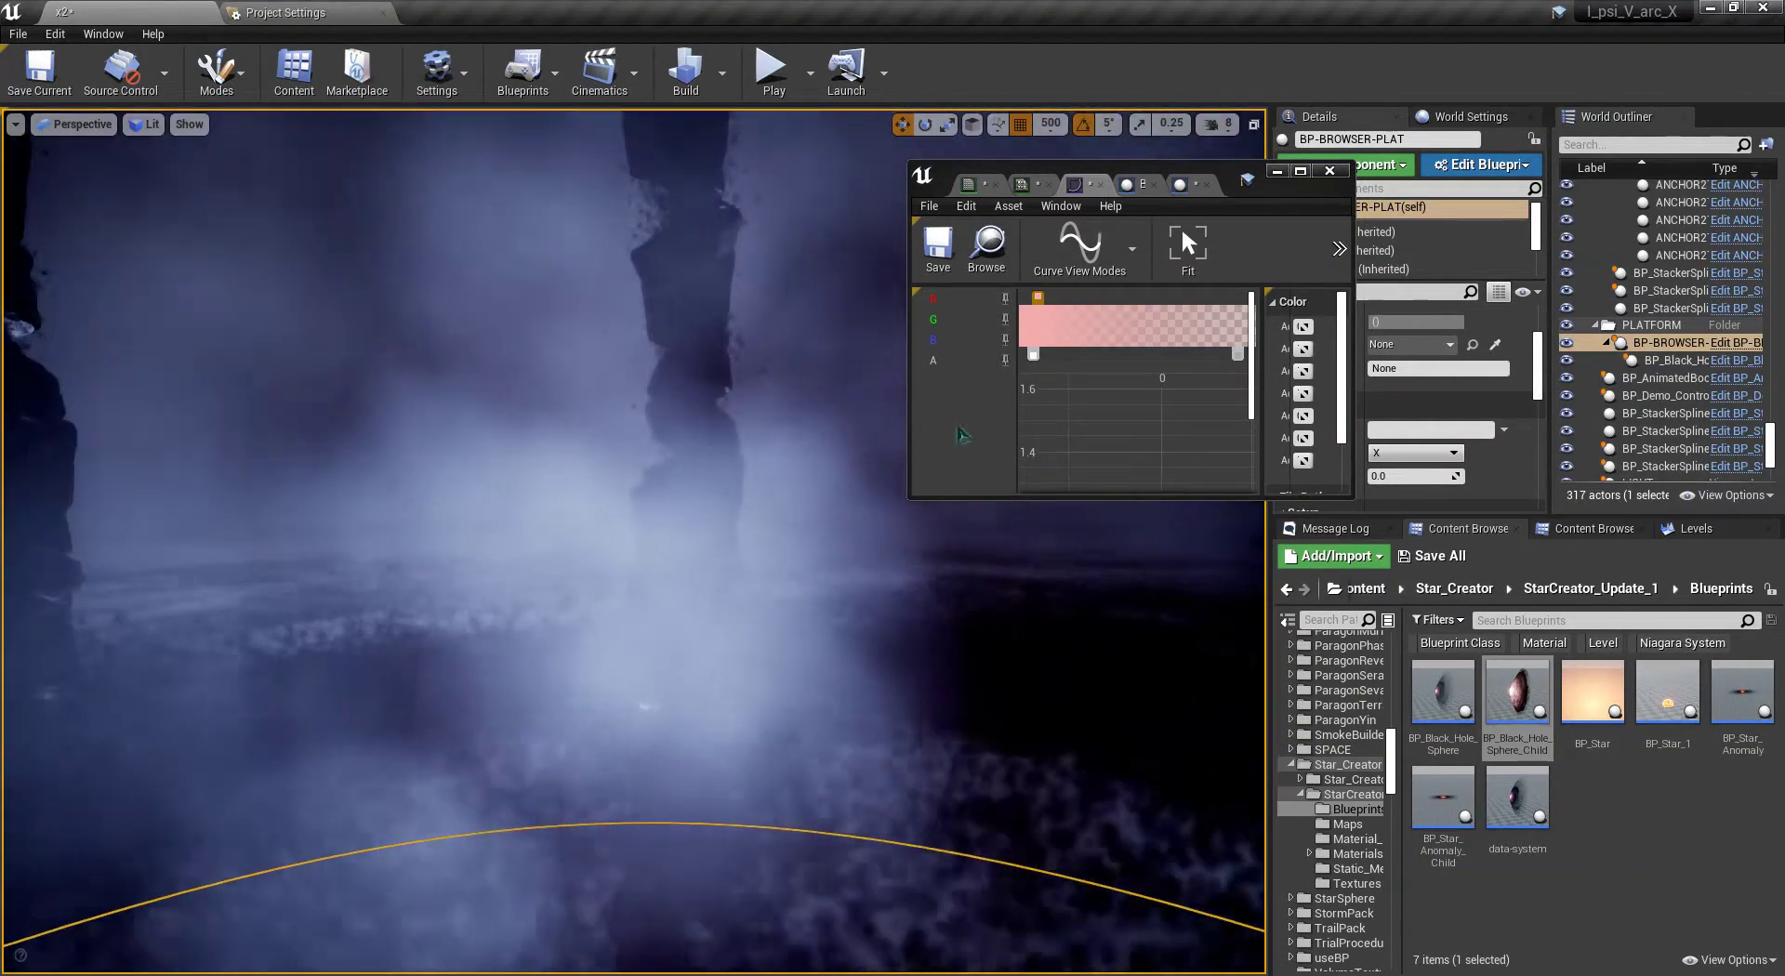
pyautogui.doubleClick(1038, 297)
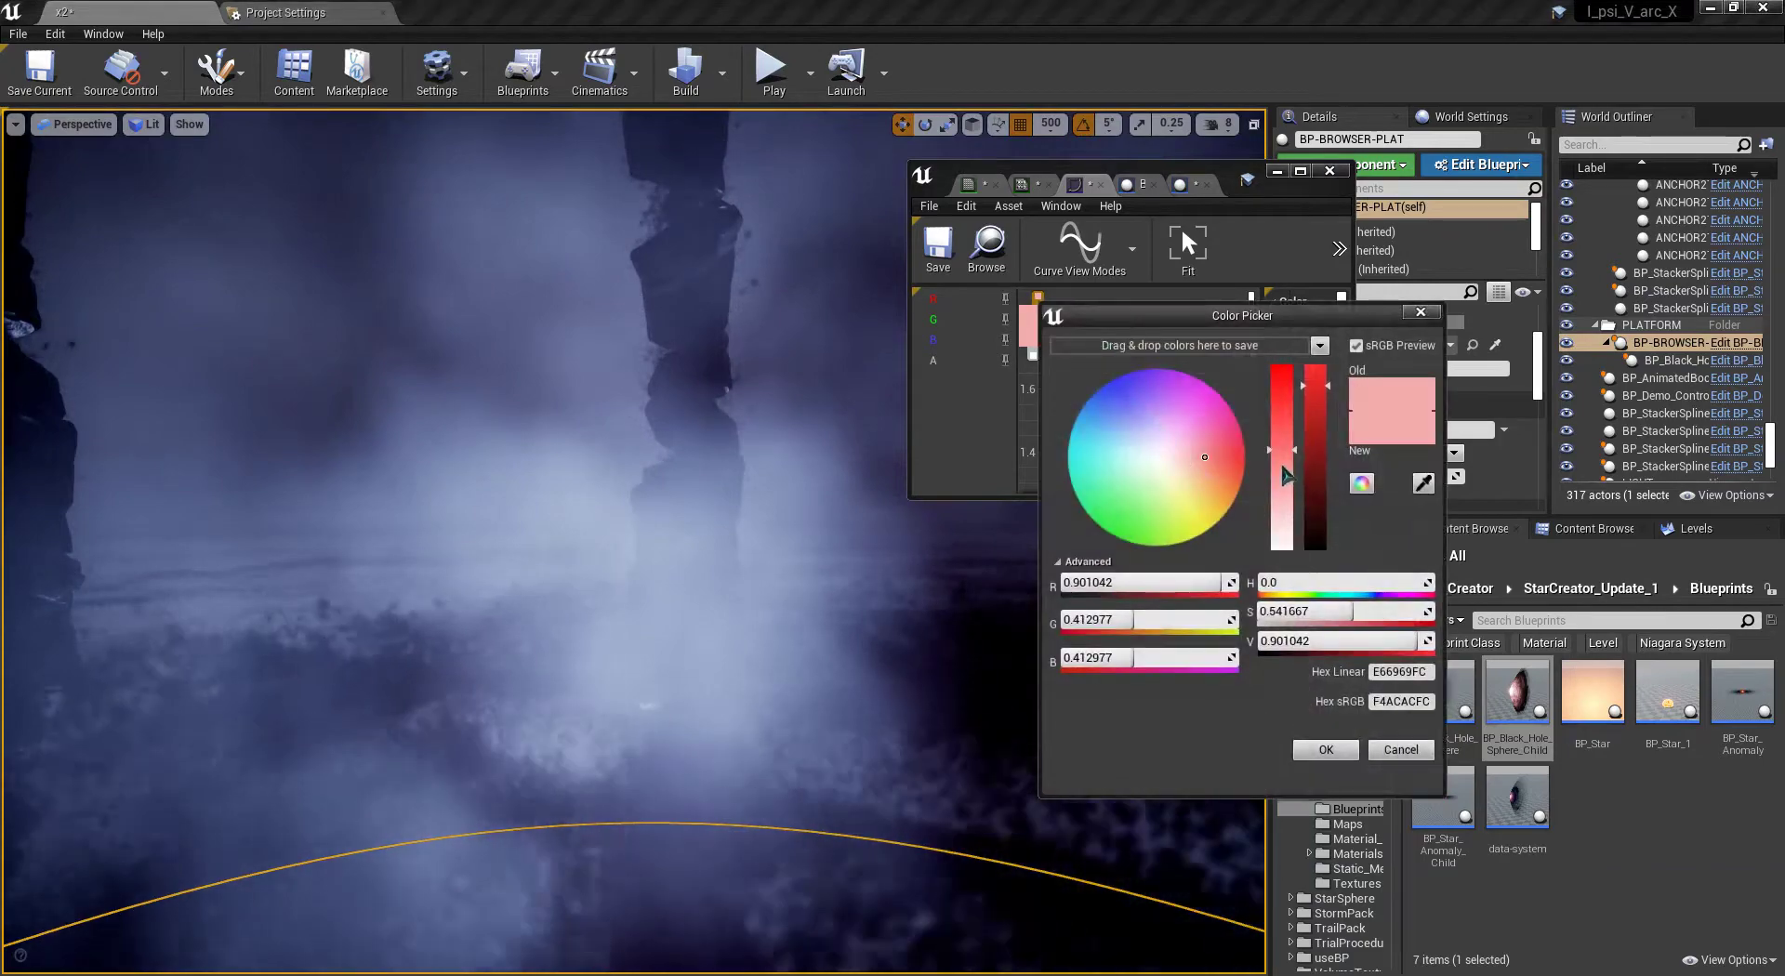
pyautogui.moveTo(1282, 467); pyautogui.dragTo(1283, 370)
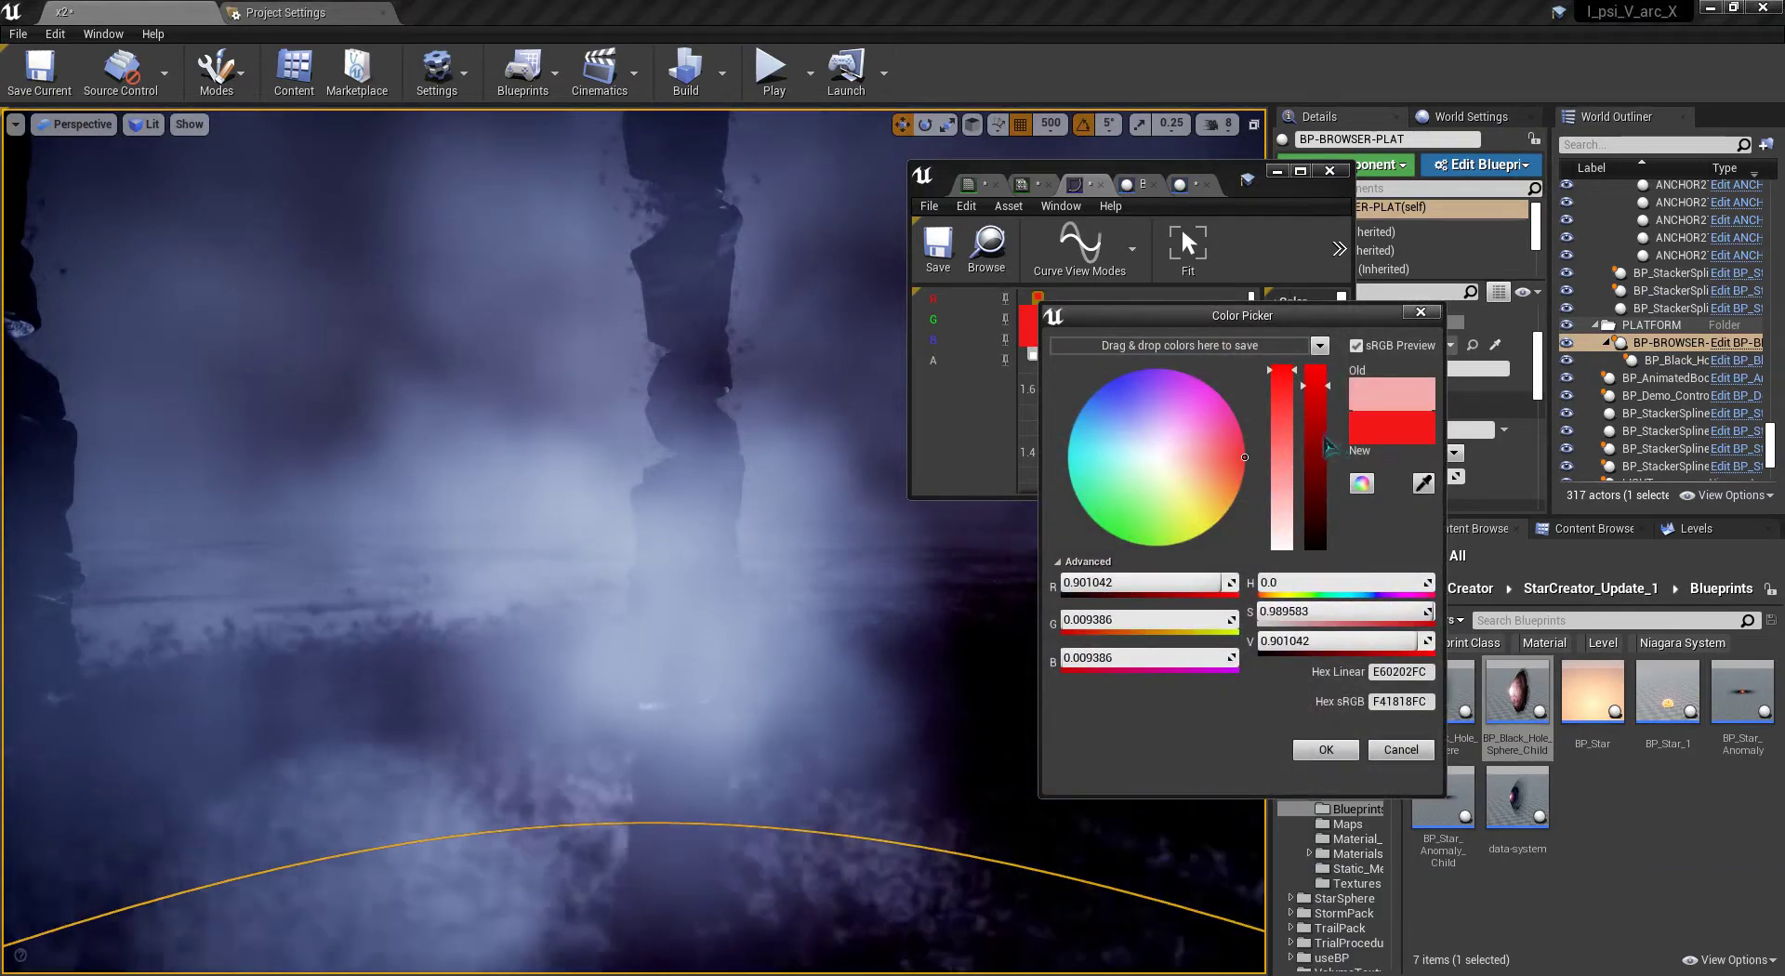
pyautogui.moveTo(1321, 439); pyautogui.dragTo(1322, 342)
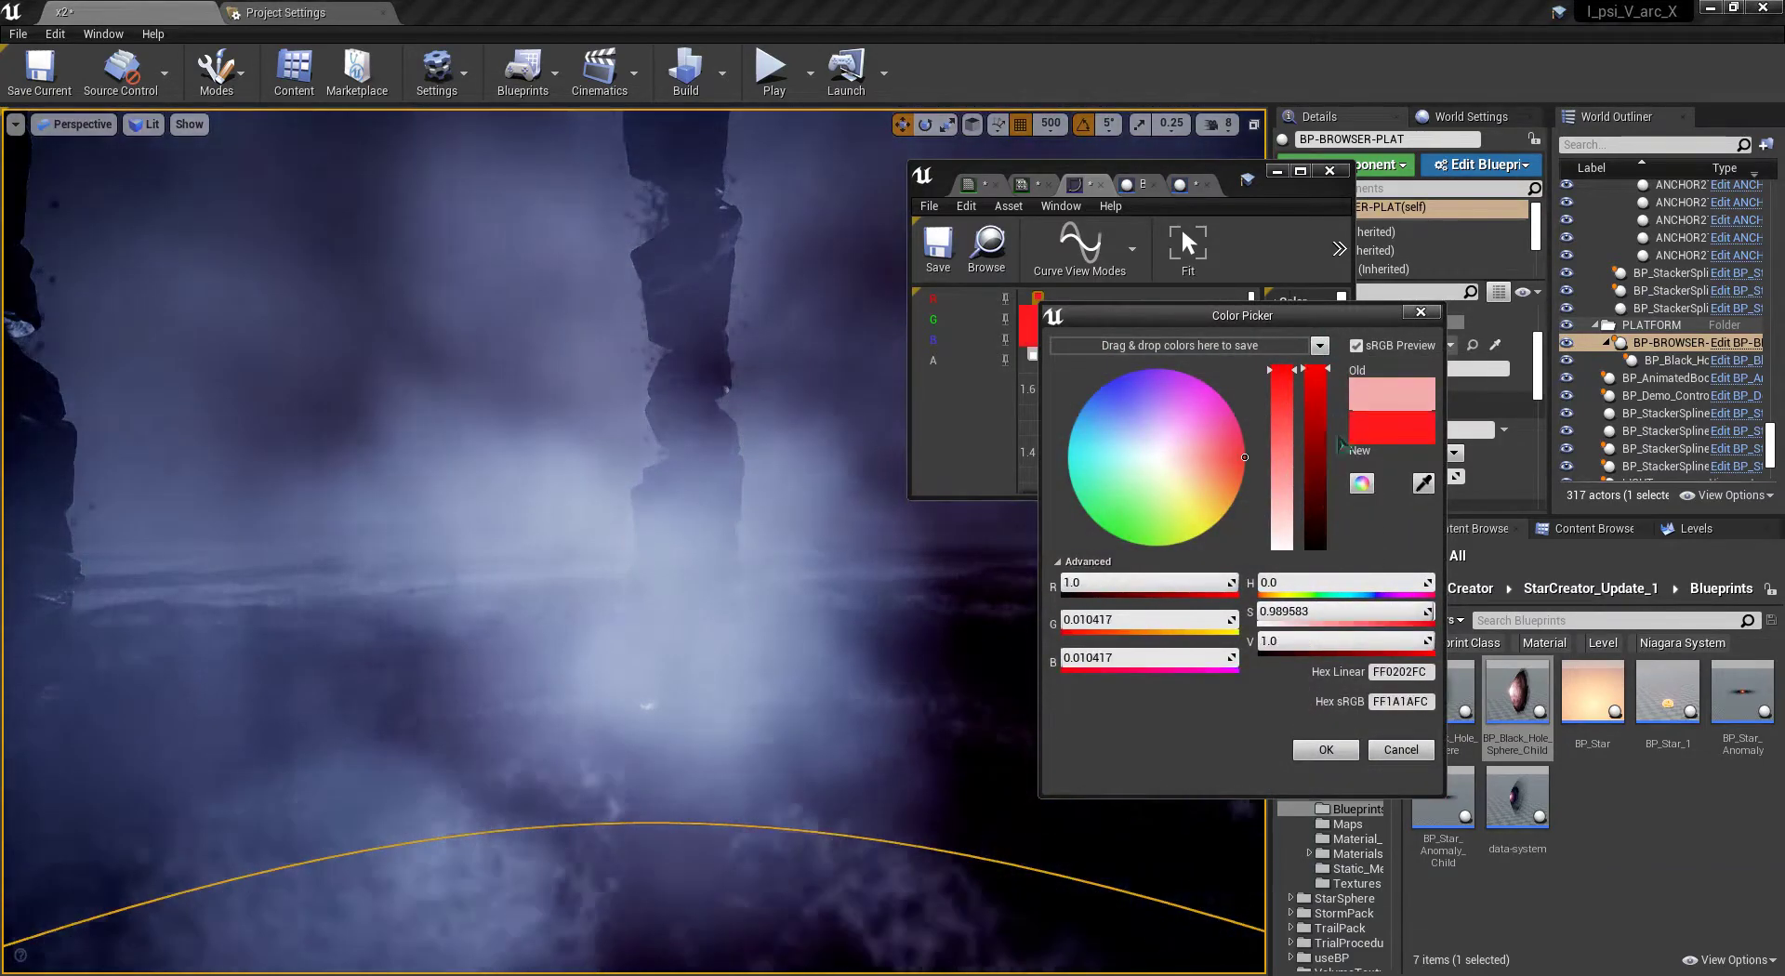
pyautogui.click(1335, 750)
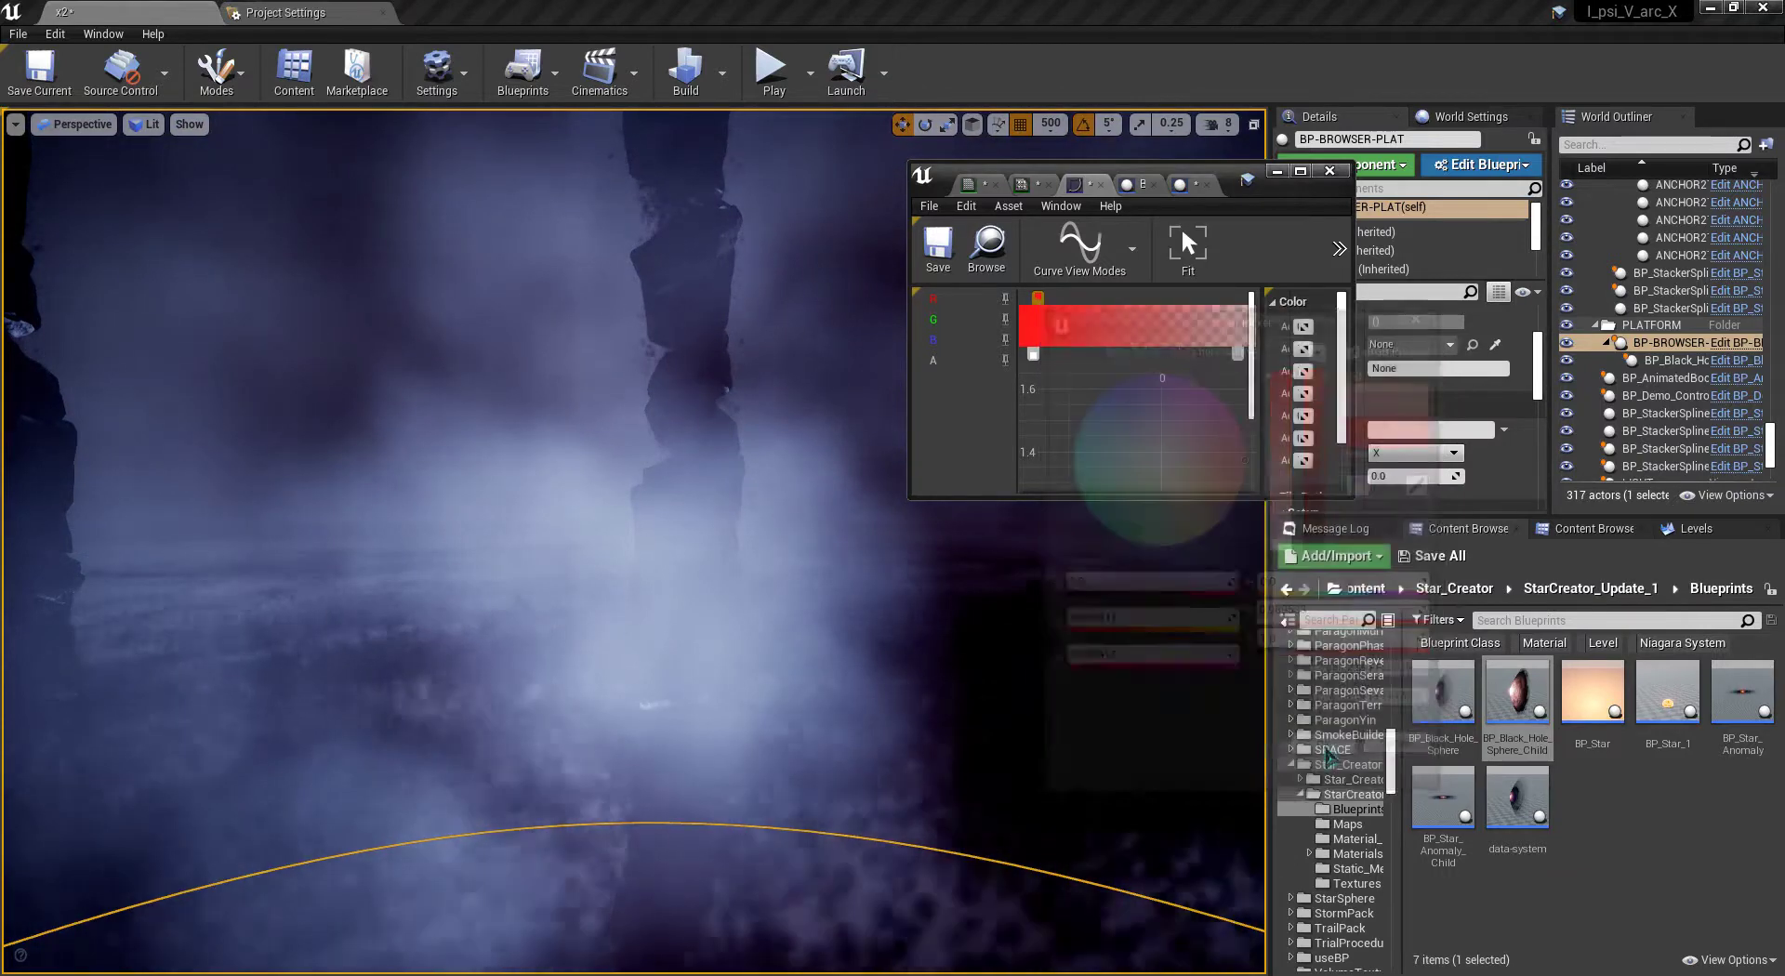
# - Assign Volume_DirectionalShadow as the material instance's Param colour curve and open that curve for editing
pyautogui.click(1023, 185)
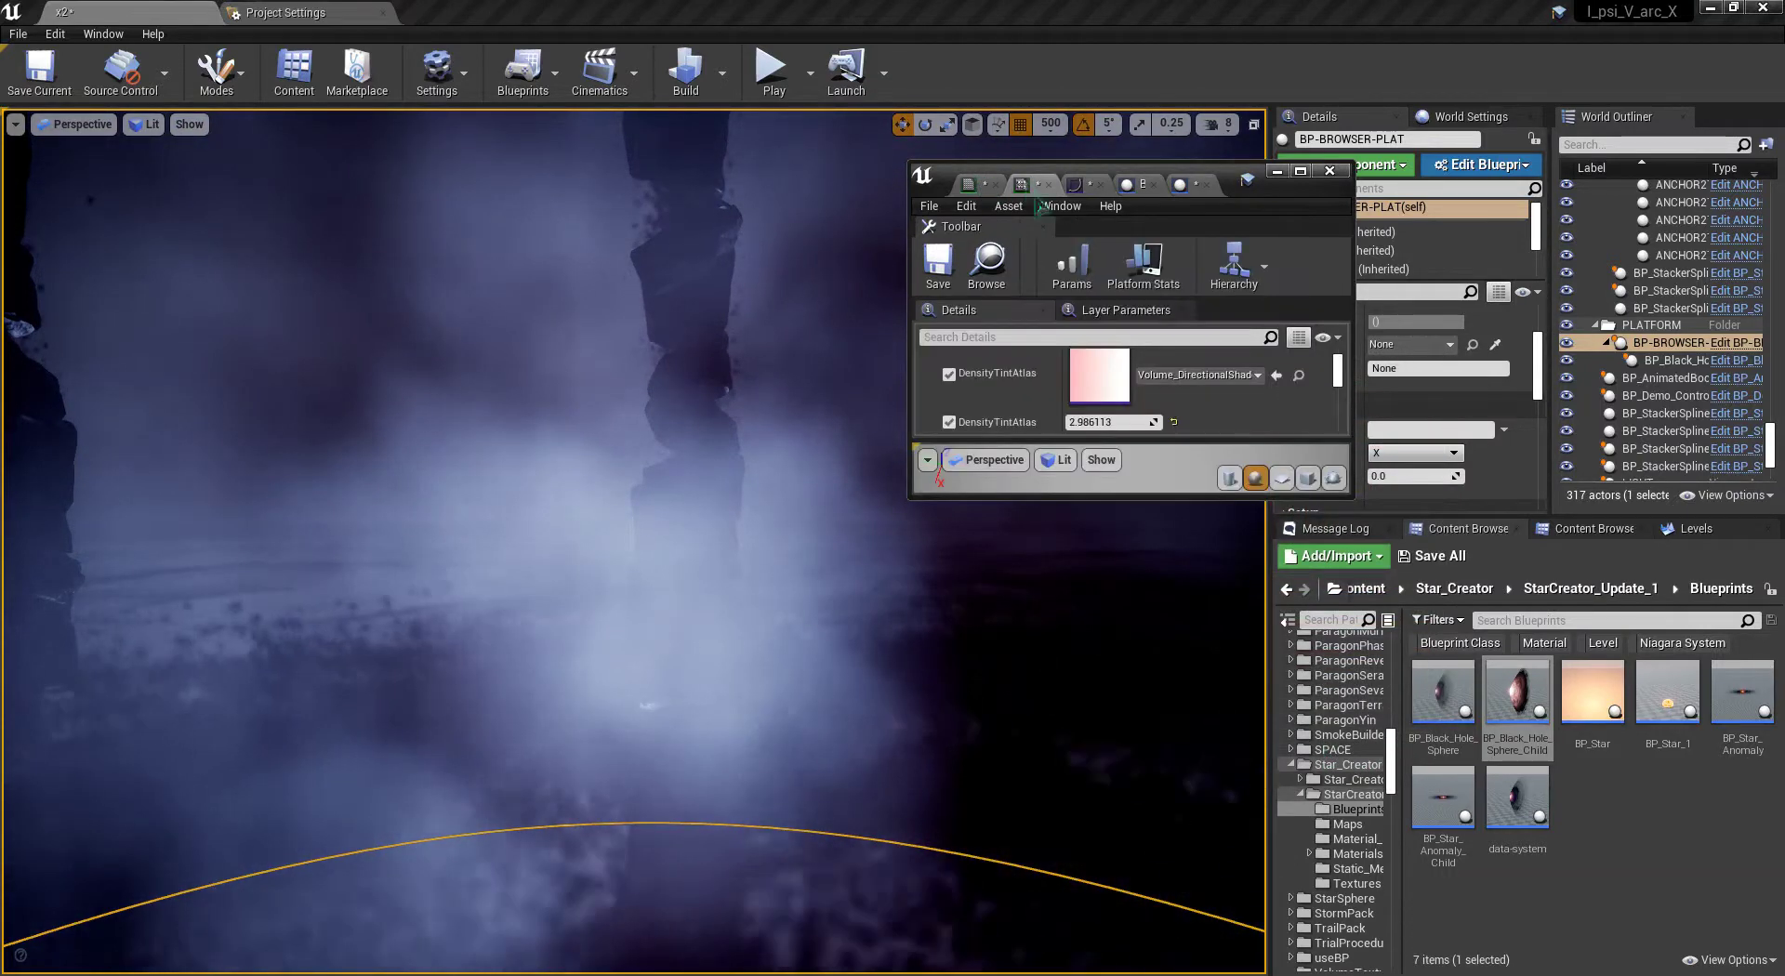
pyautogui.click(1145, 383)
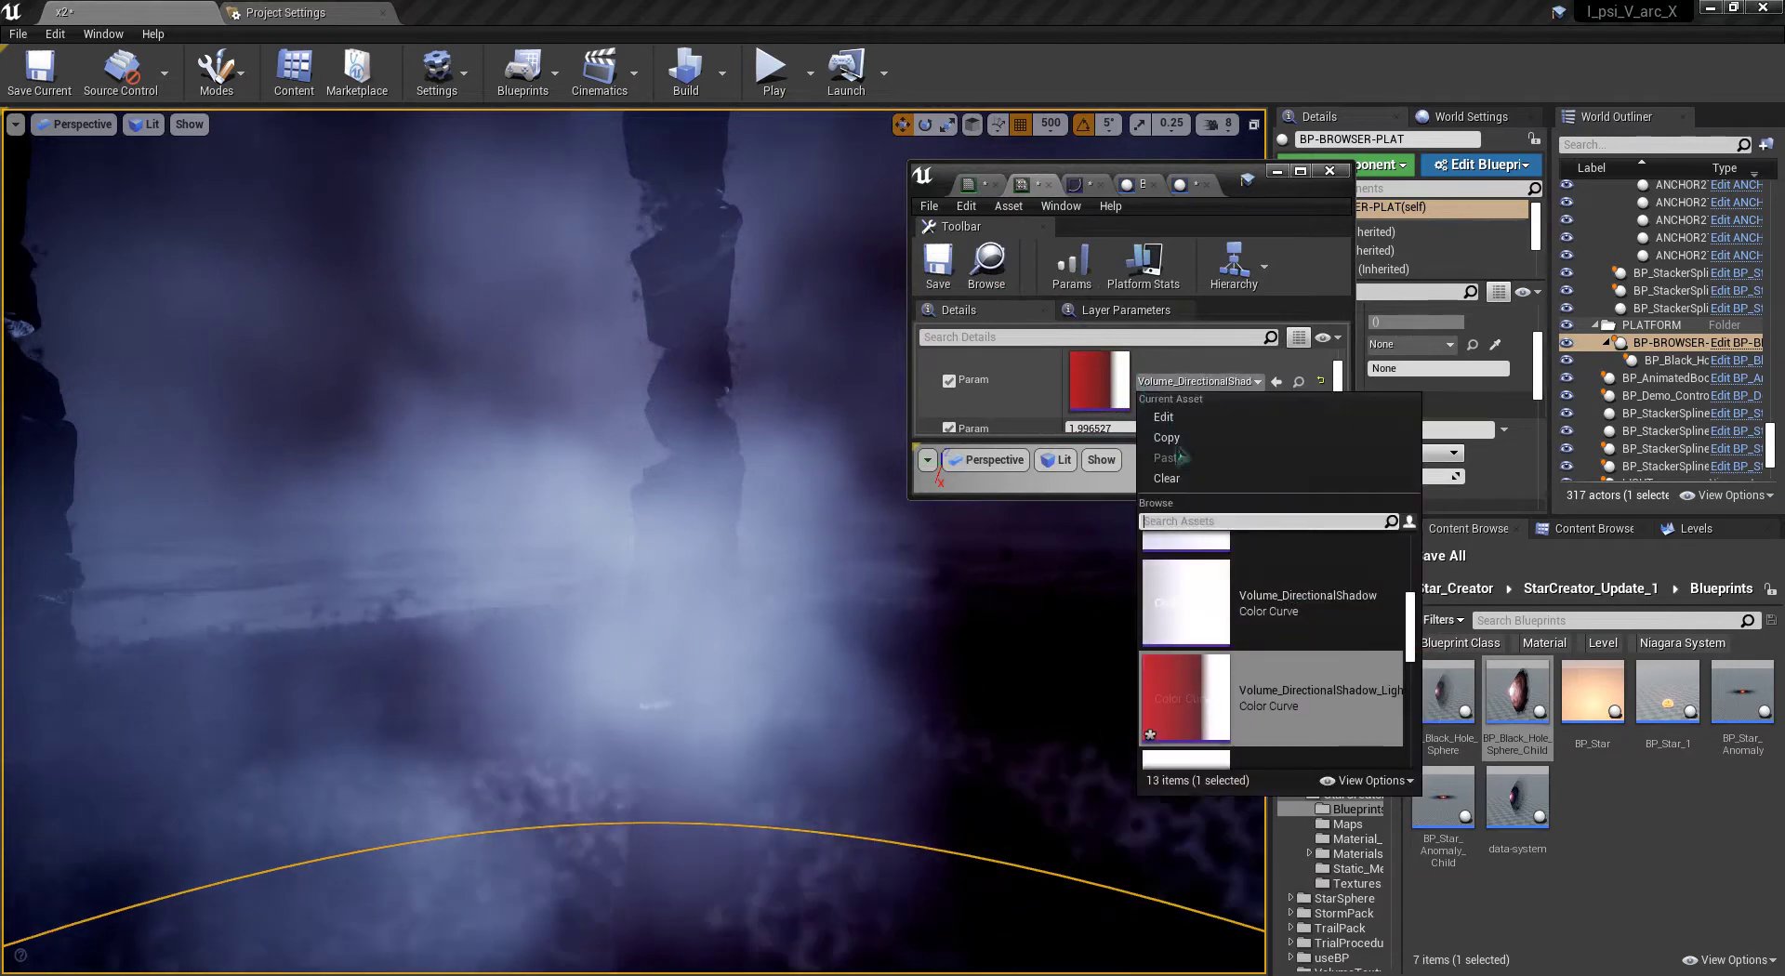
pyautogui.click(1244, 623)
pyautogui.doubleClick(1109, 381)
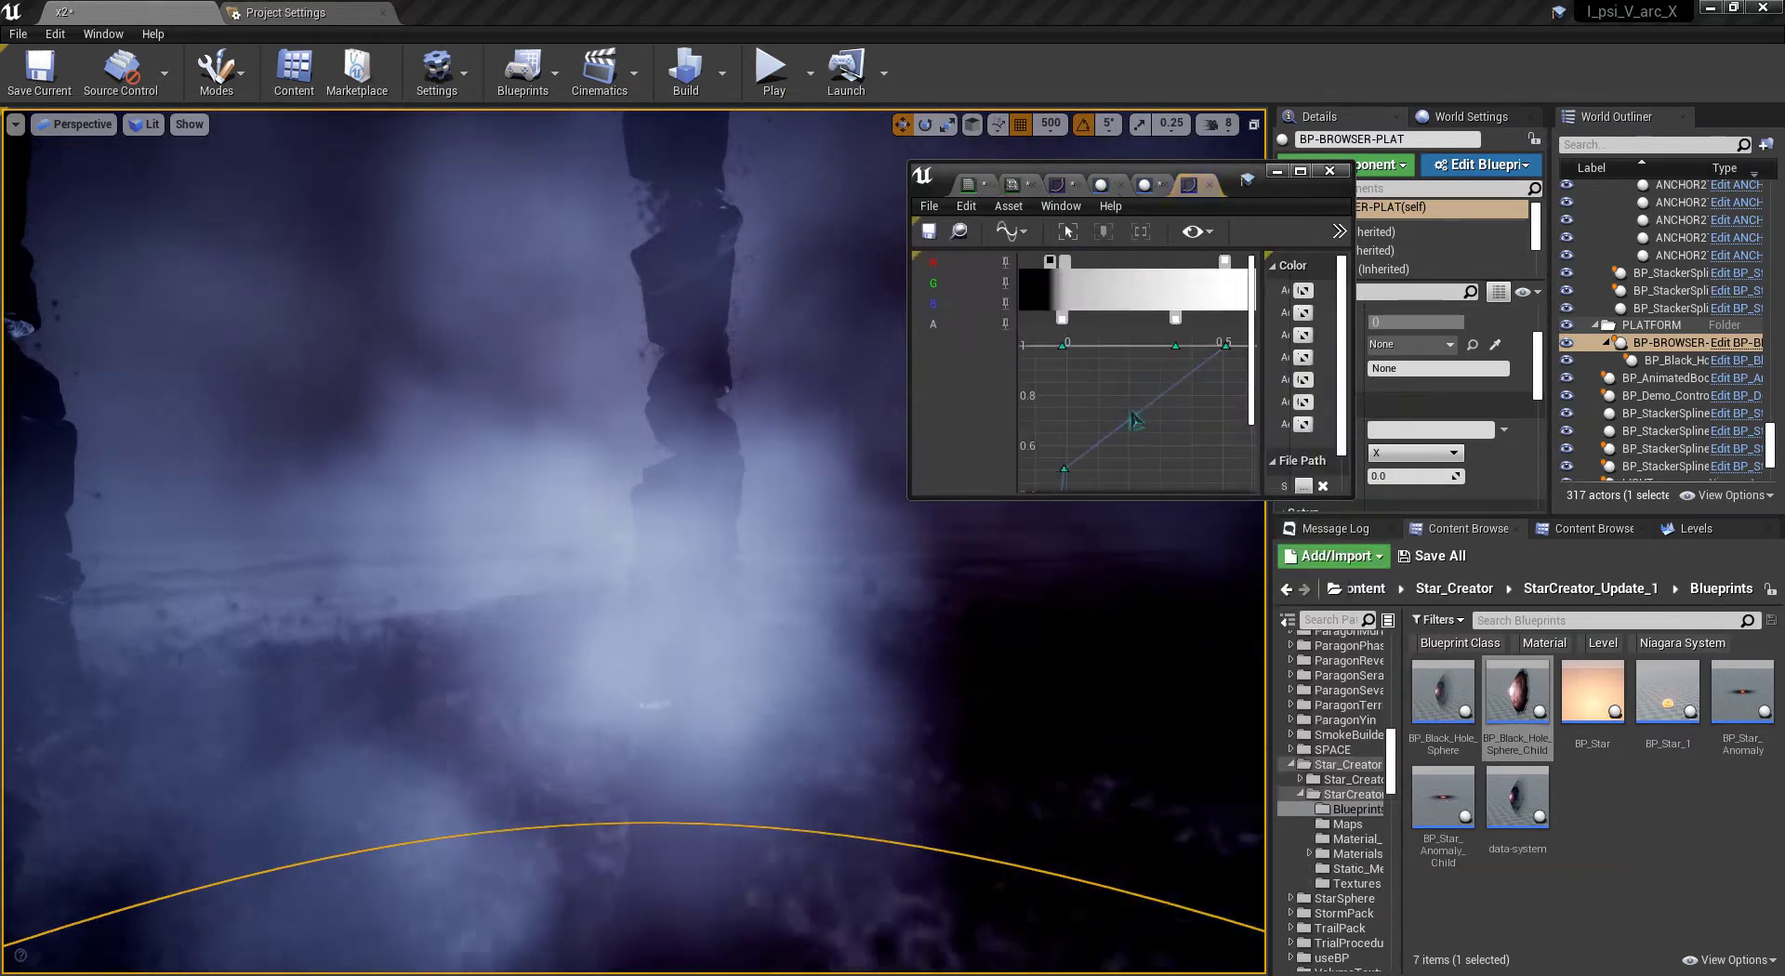
# - Shift the shadow curve's grey key towards 0.5 and its black key earlier, recolouring the black key to pure white
pyautogui.moveTo(1081, 266); pyautogui.dragTo(1183, 298)
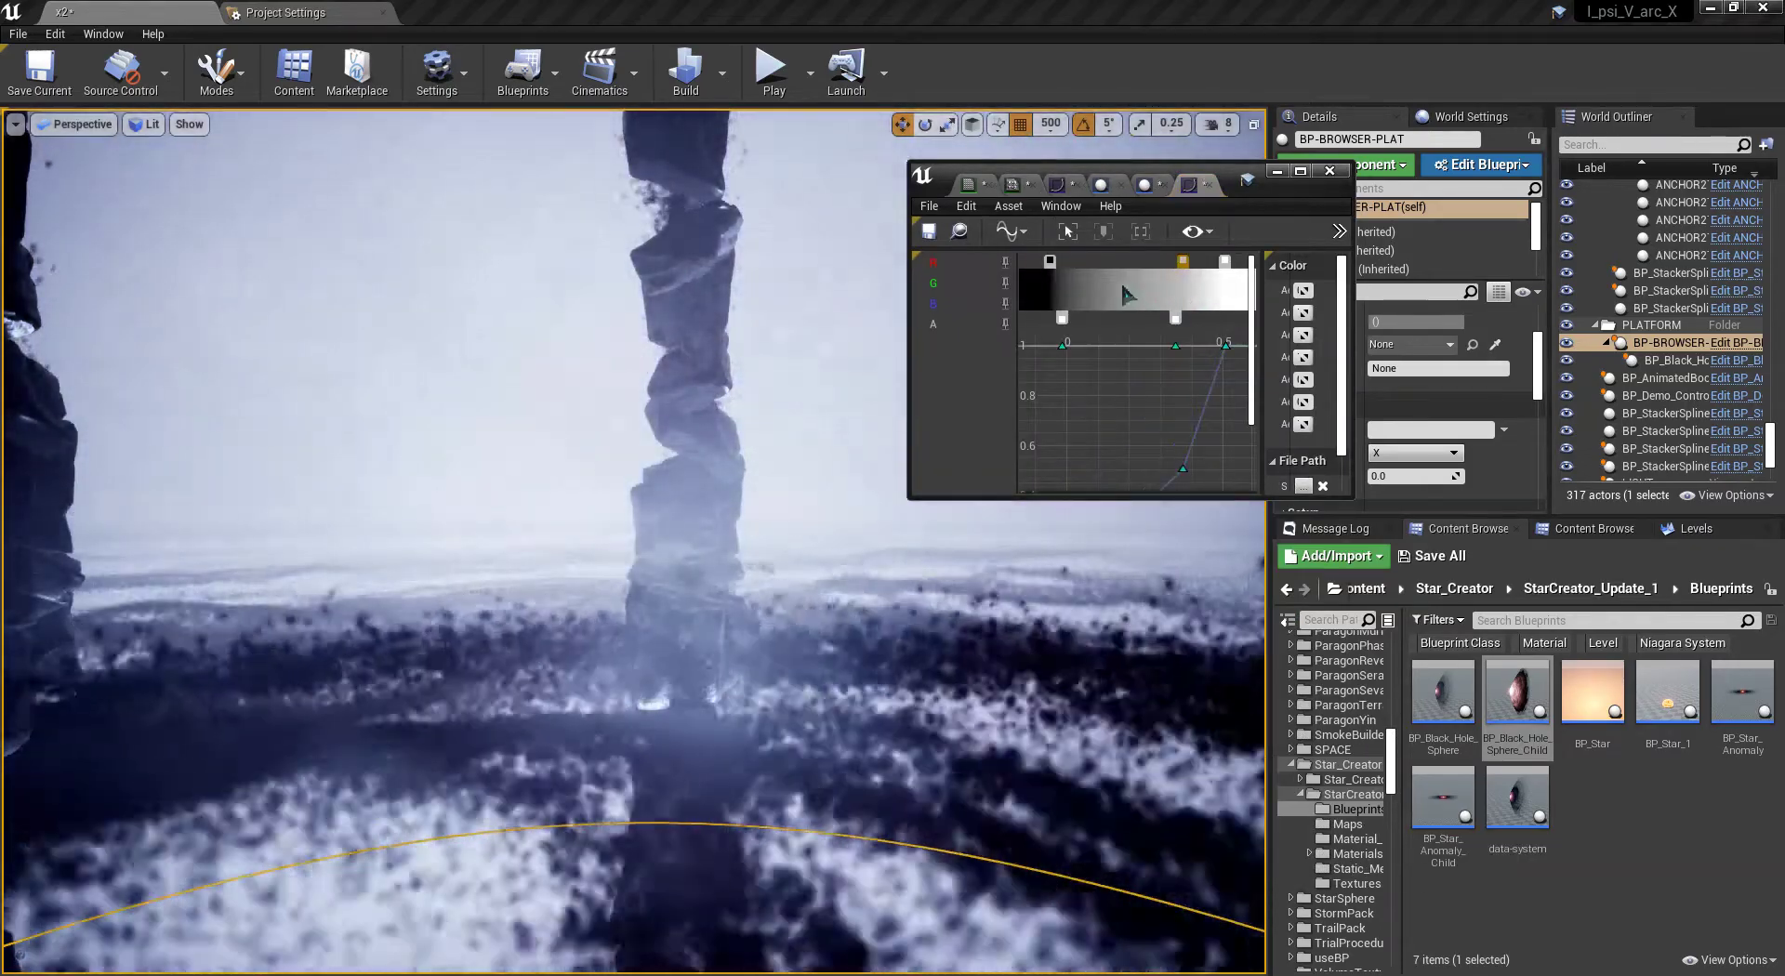
pyautogui.moveTo(1051, 275); pyautogui.dragTo(1019, 309)
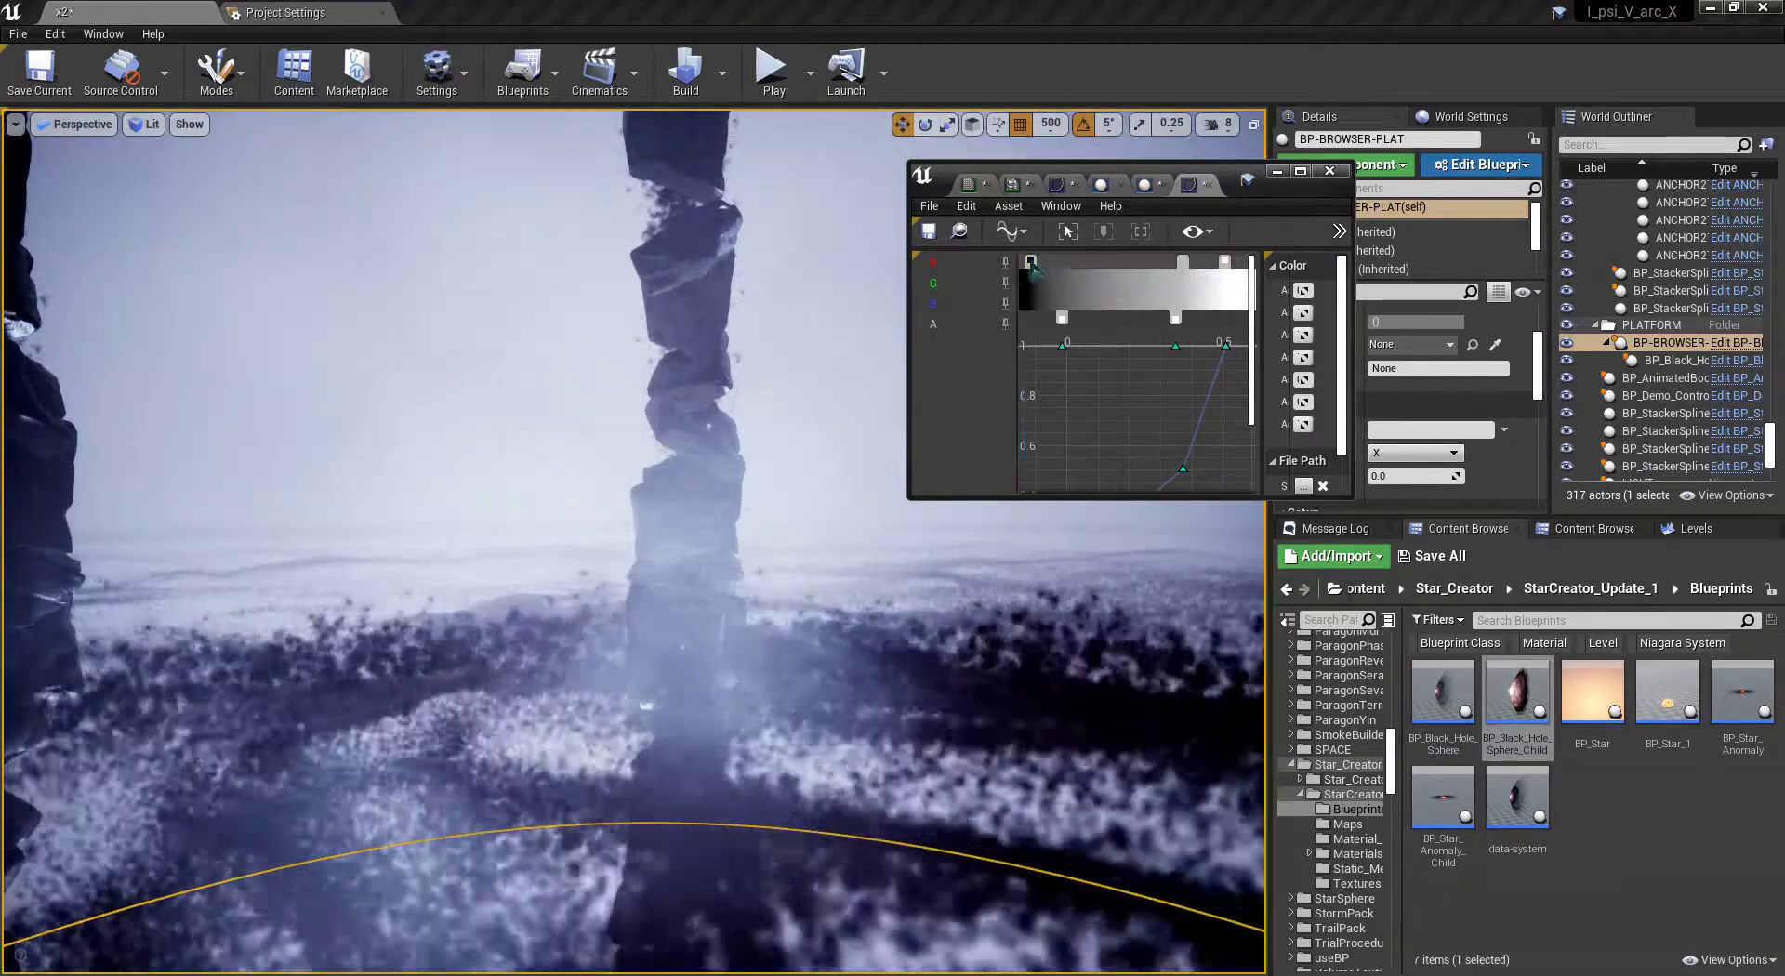
pyautogui.doubleClick(1031, 262)
pyautogui.moveTo(1308, 505); pyautogui.dragTo(1315, 272)
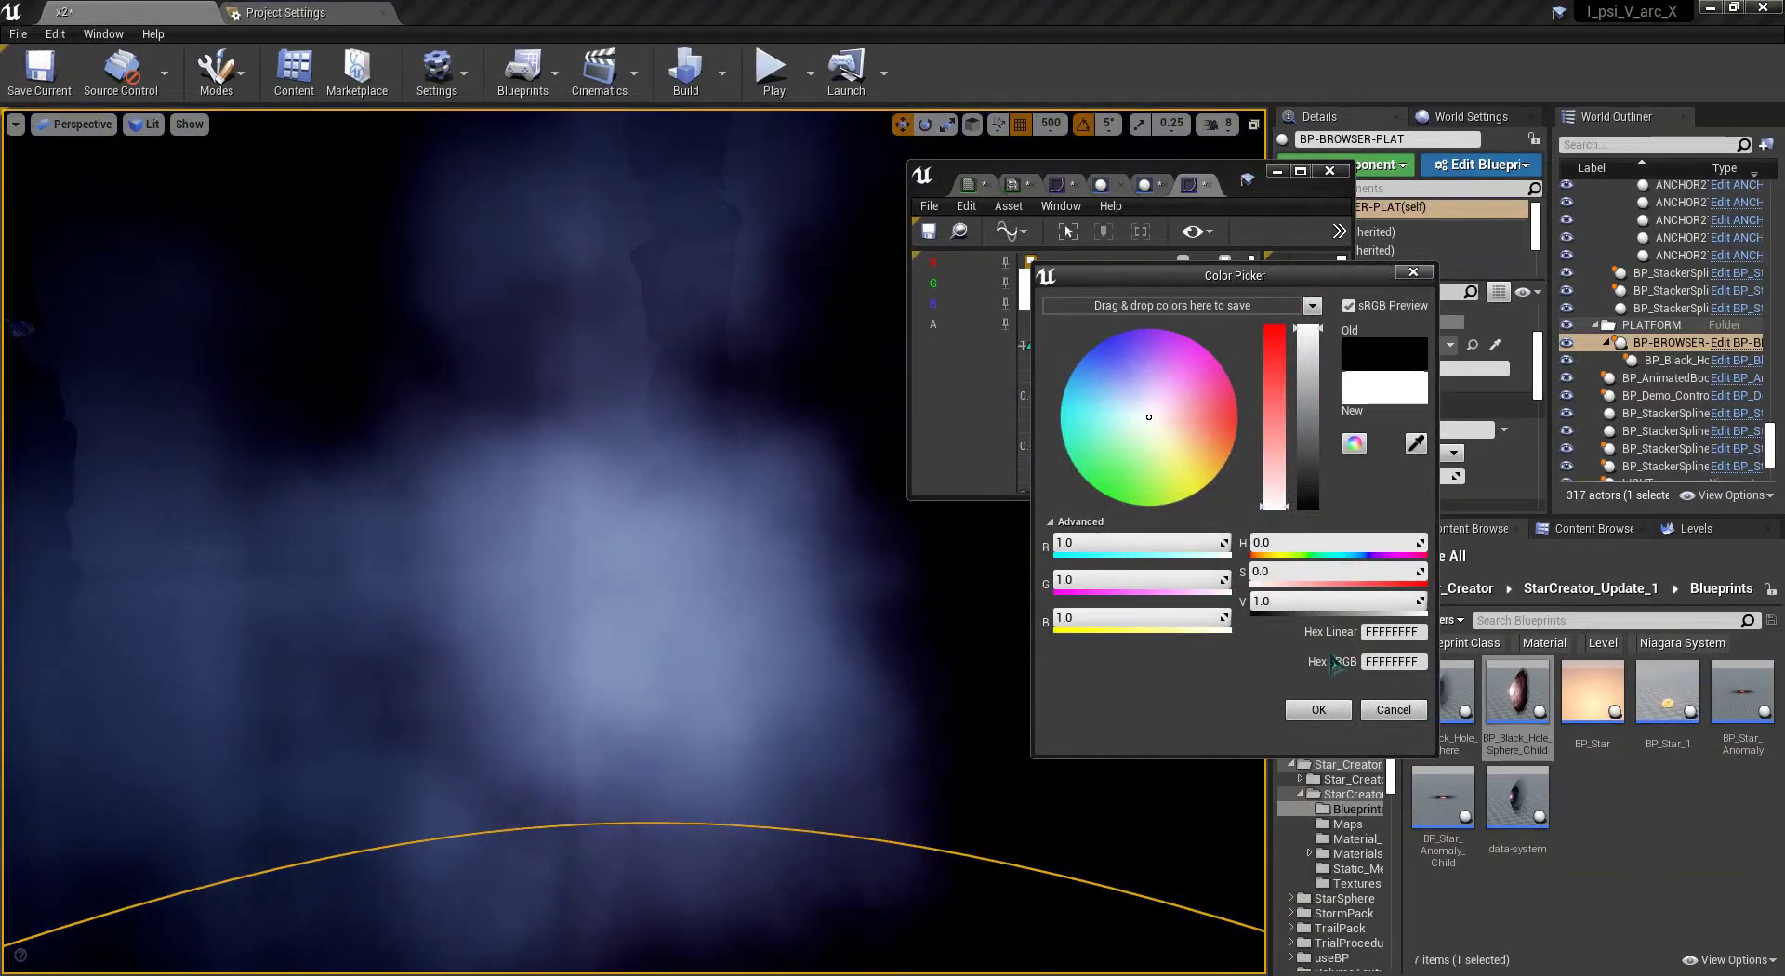
pyautogui.click(1318, 710)
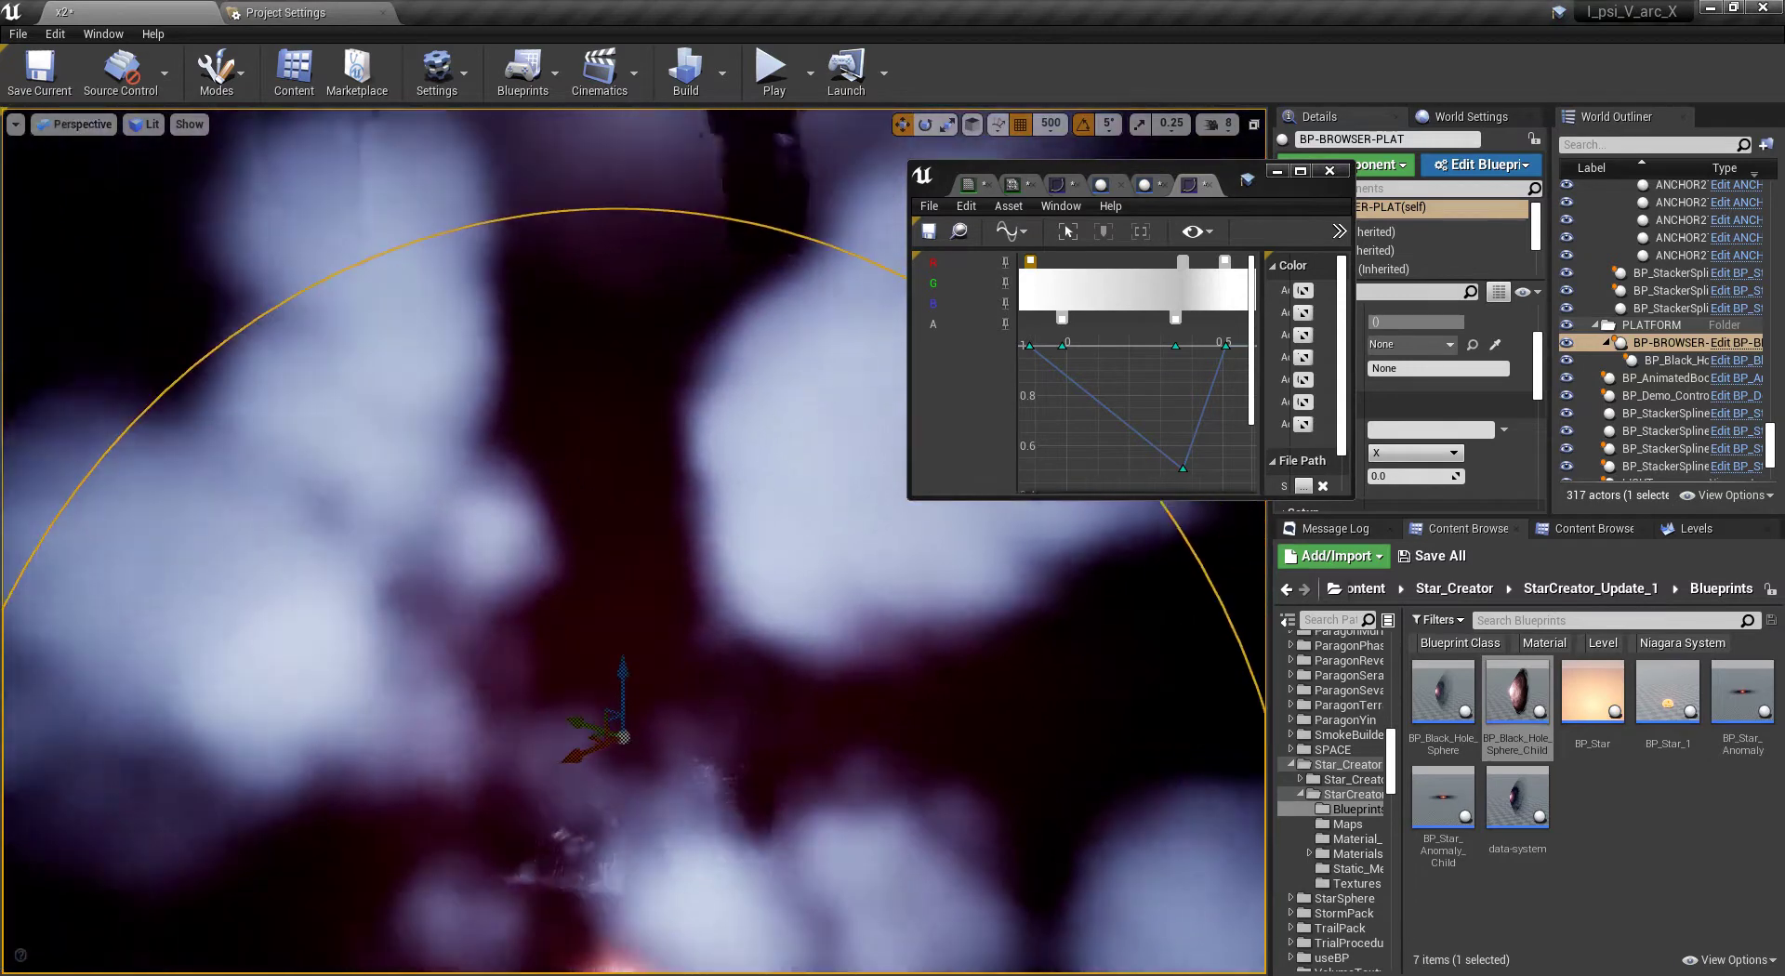
# - Move the blue curve's middle key earlier and lower, and the green curve's middle key to time 0.3, value 0.75
pyautogui.moveTo(632, 558); pyautogui.dragTo(632, 632, button='right')
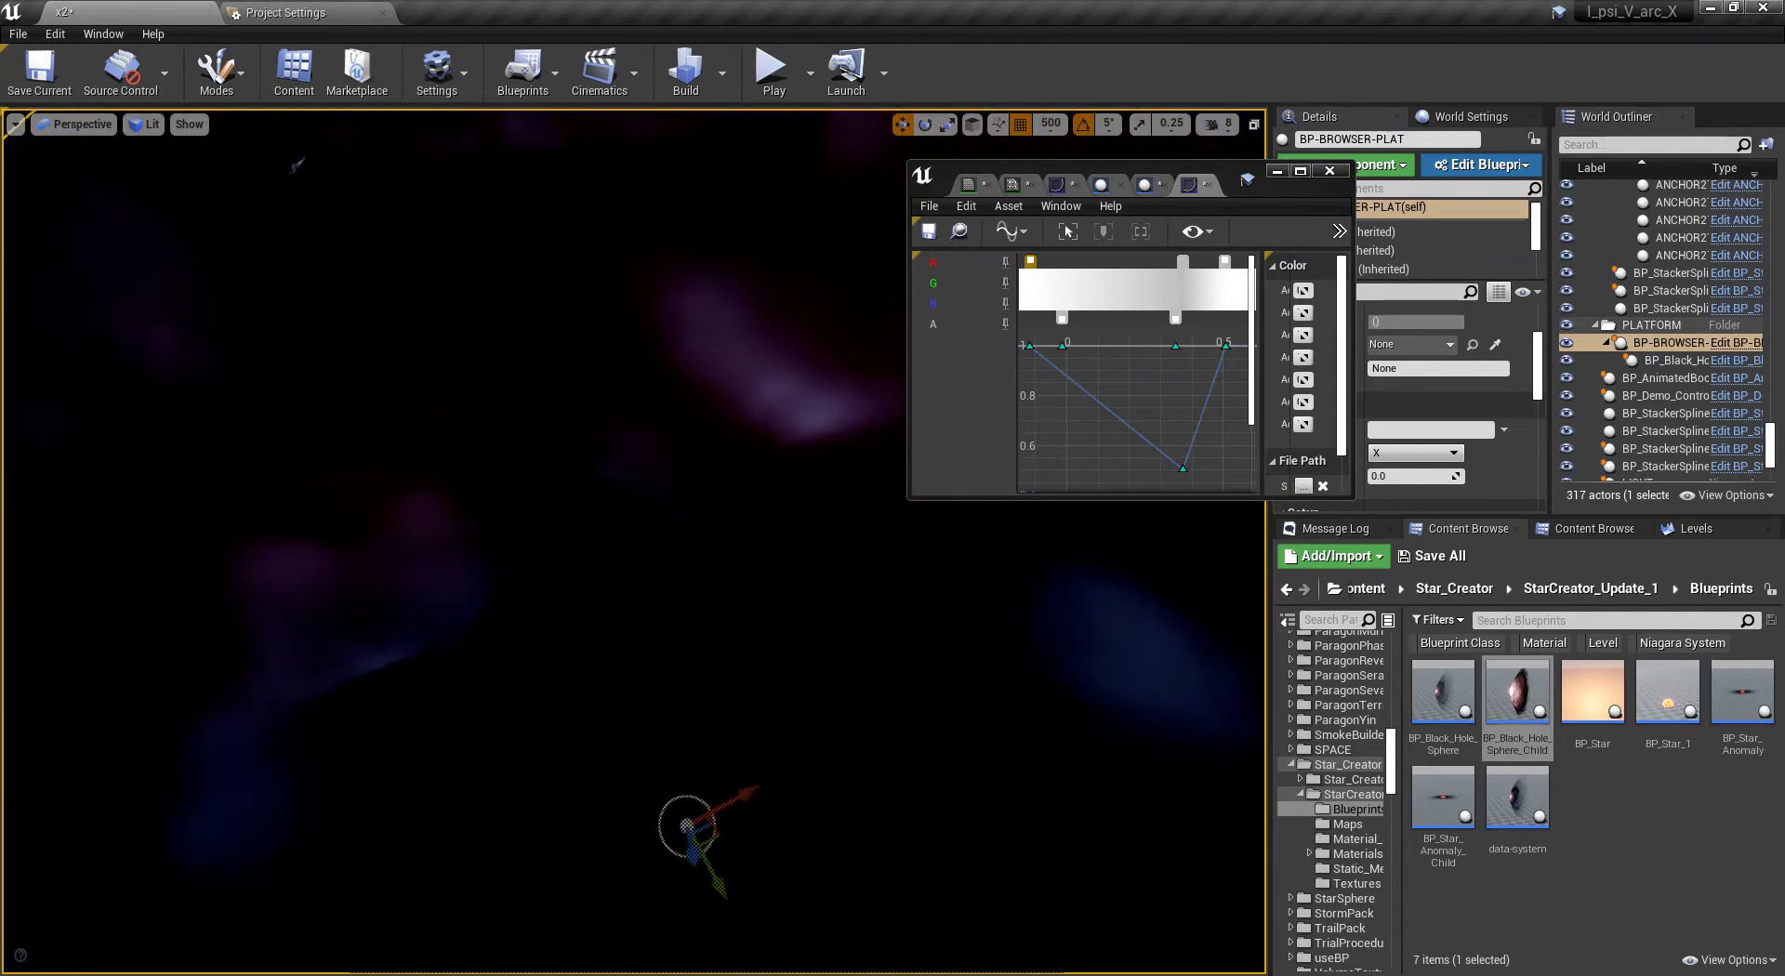
pyautogui.scroll(1, 1199, 410)
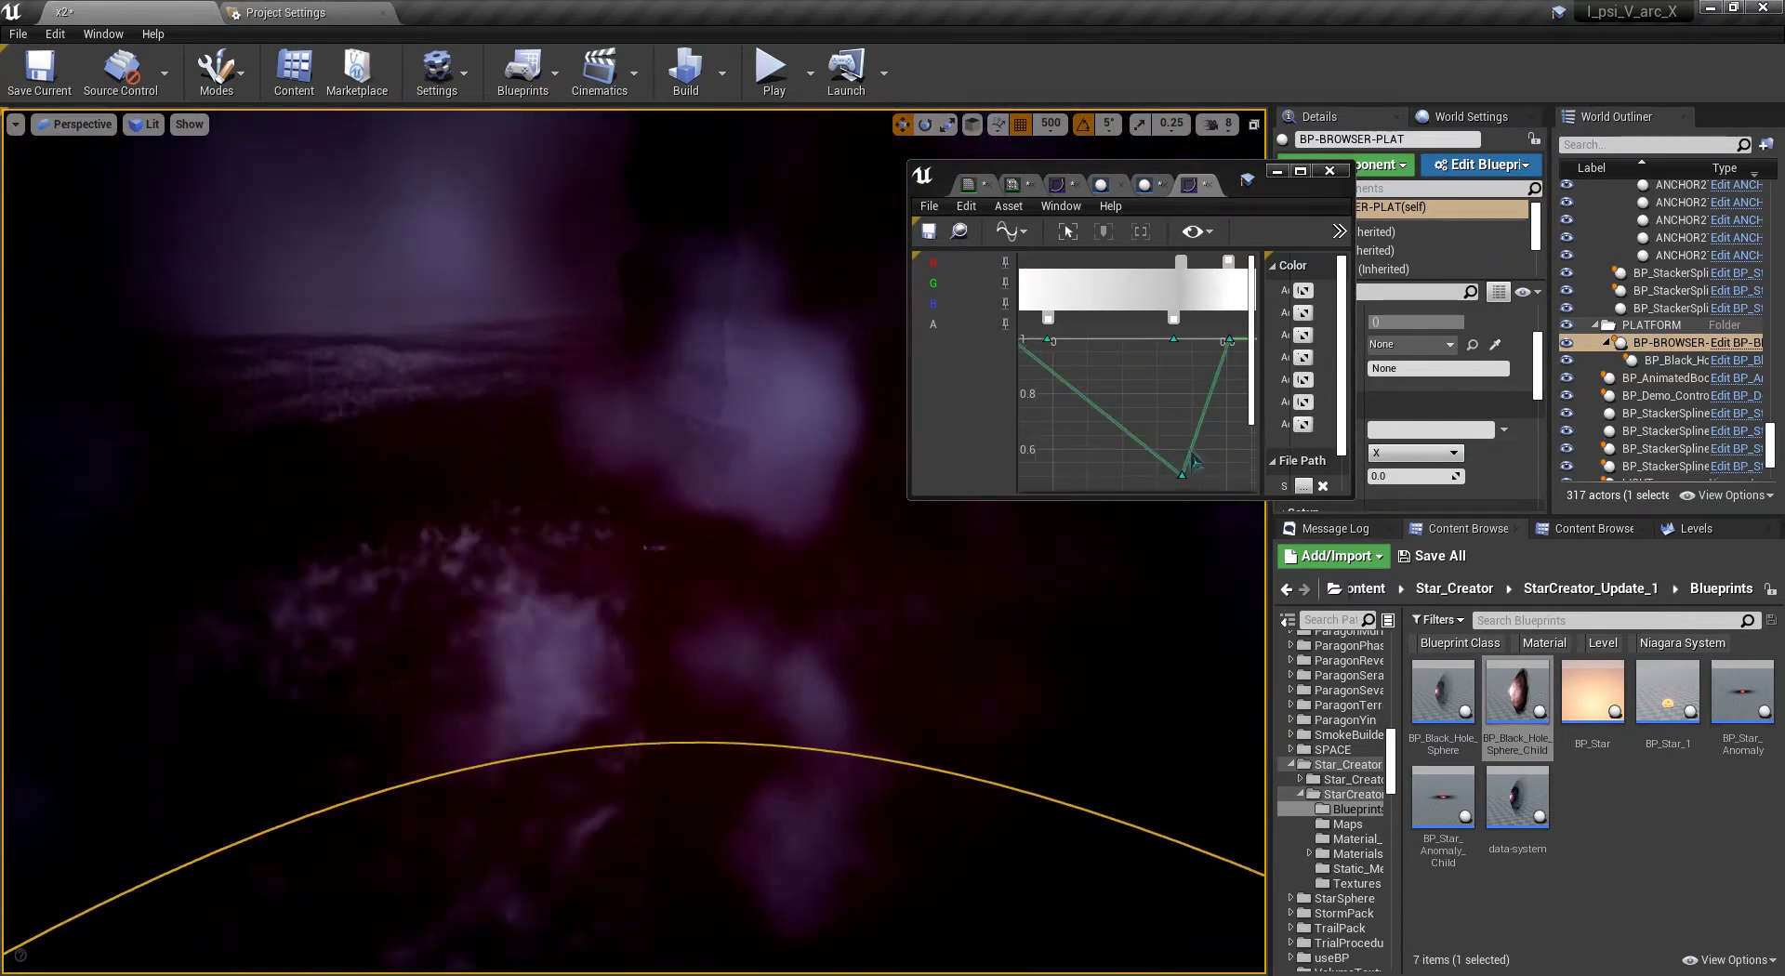
pyautogui.moveTo(1182, 475); pyautogui.dragTo(1160, 400)
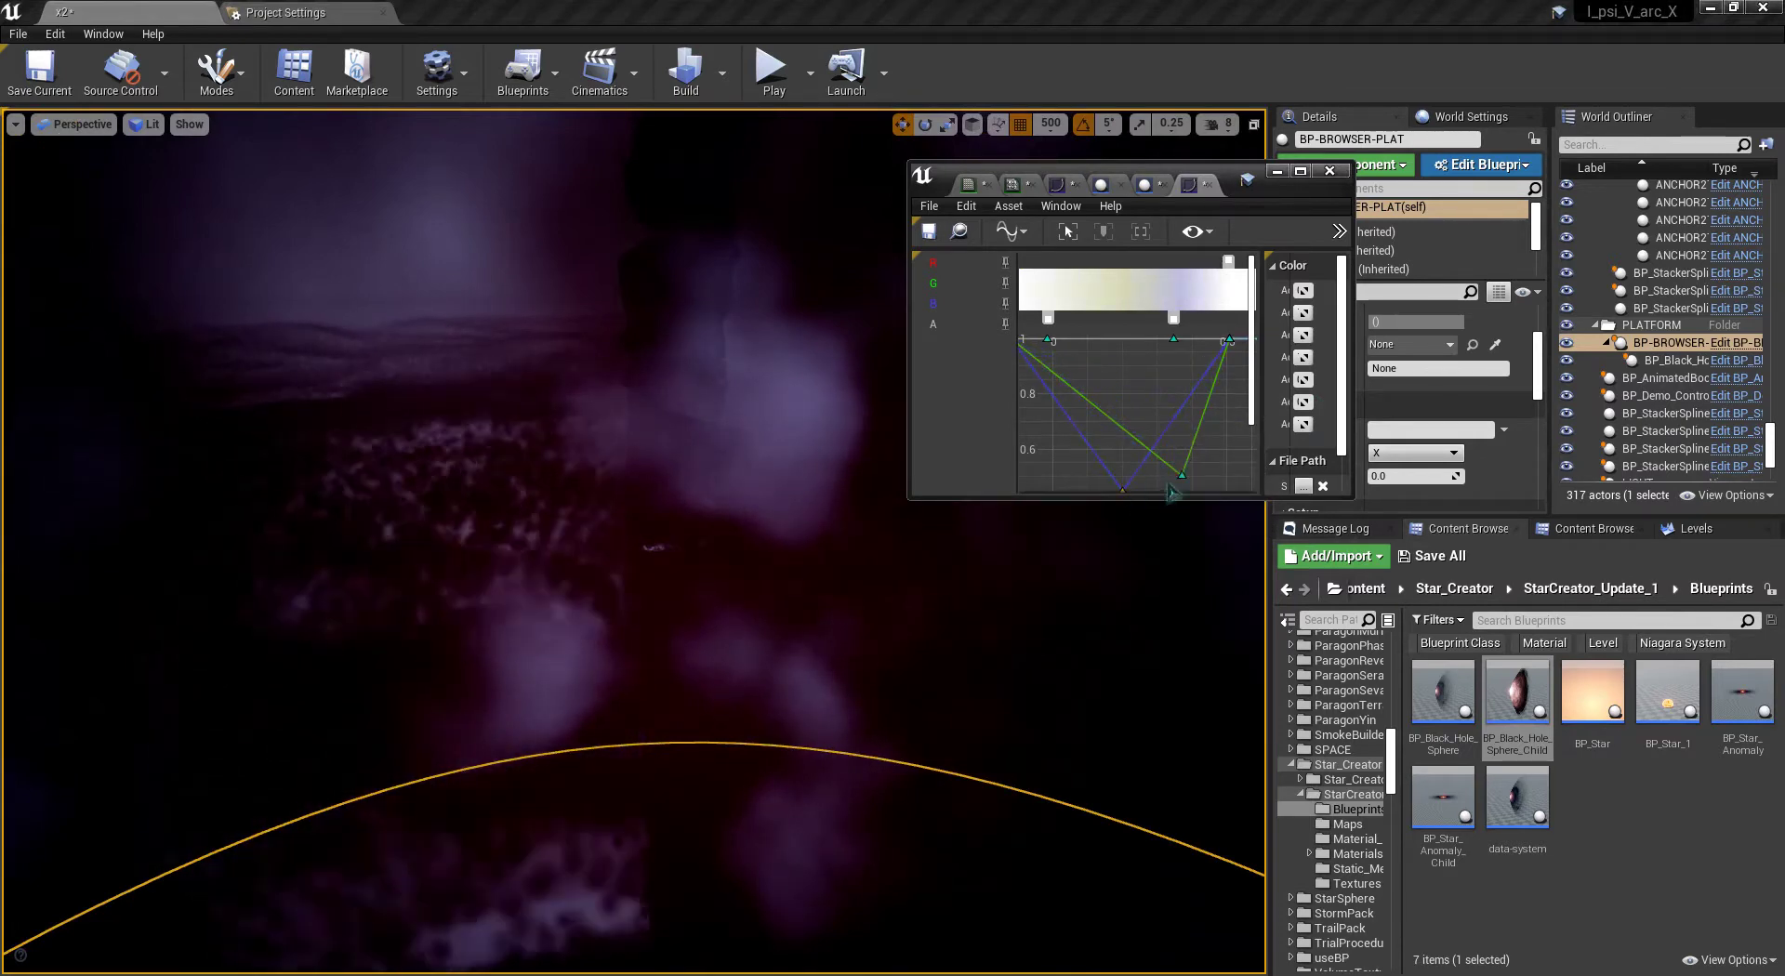
pyautogui.moveTo(1183, 477); pyautogui.dragTo(1159, 415)
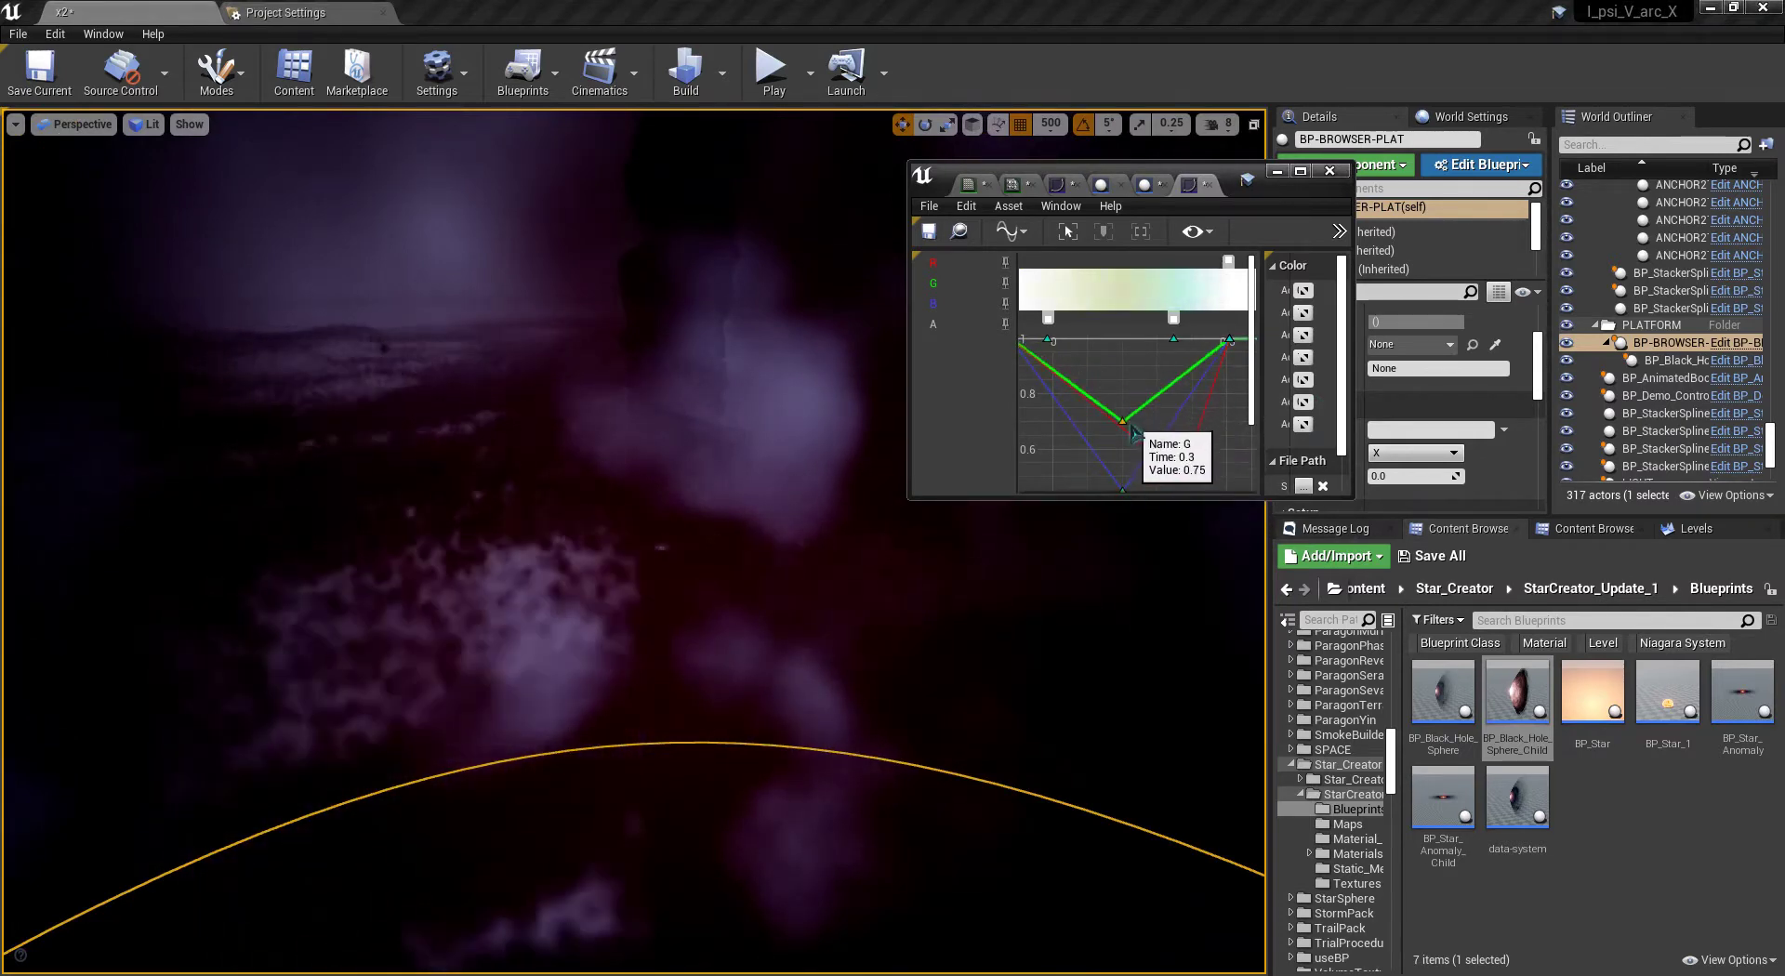
# - Return to the material instance and set its suv parameter to 0.0001
pyautogui.press('s')
pyautogui.moveTo(944, 556); pyautogui.dragTo(946, 563, button='right')
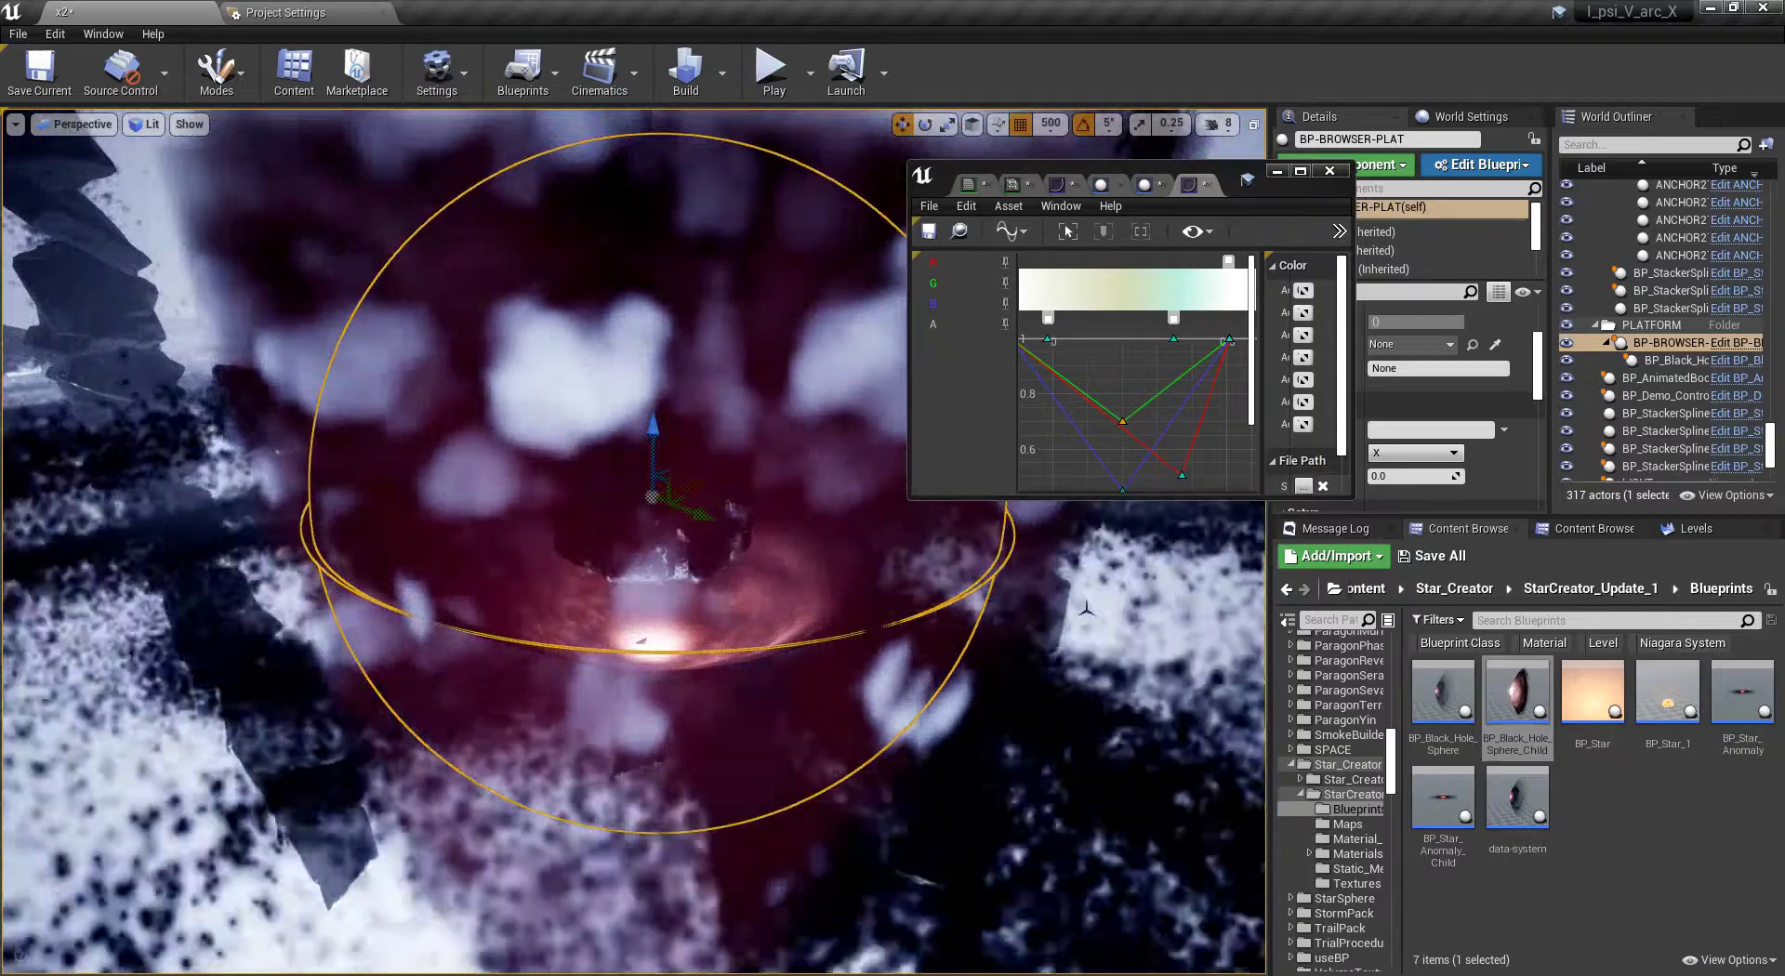
pyautogui.press('w')
pyautogui.moveTo(946, 564); pyautogui.dragTo(952, 557, button='right')
pyautogui.press('s')
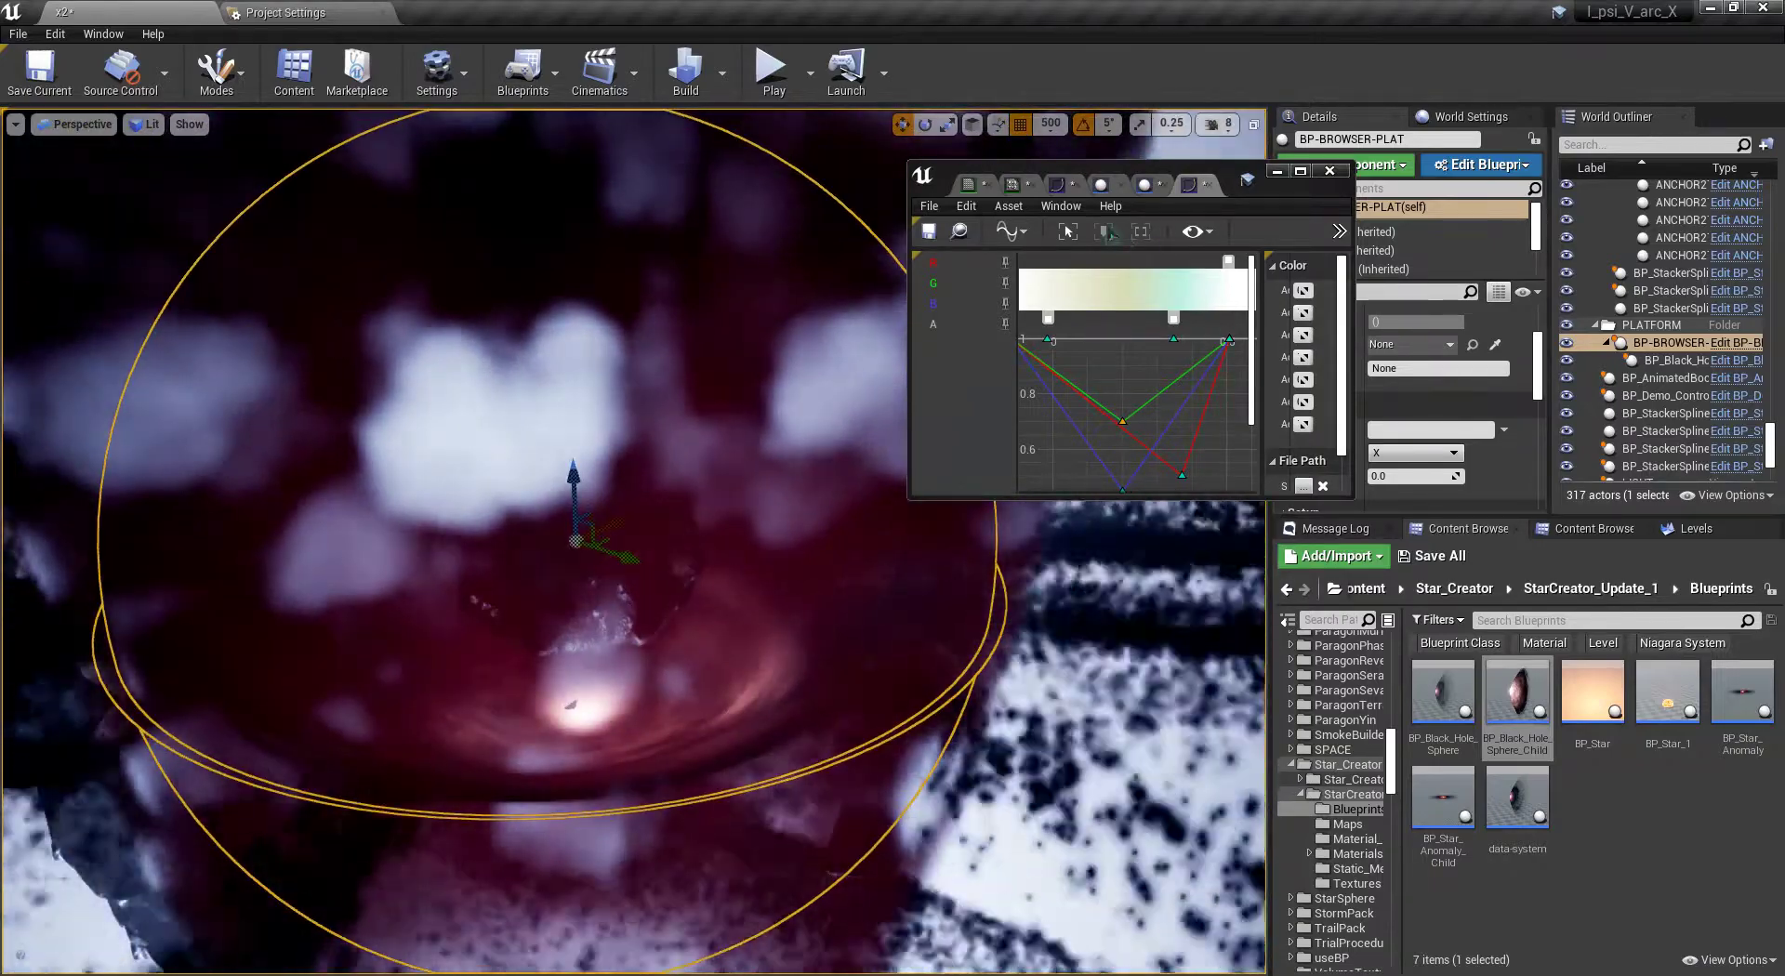
pyautogui.click(1012, 184)
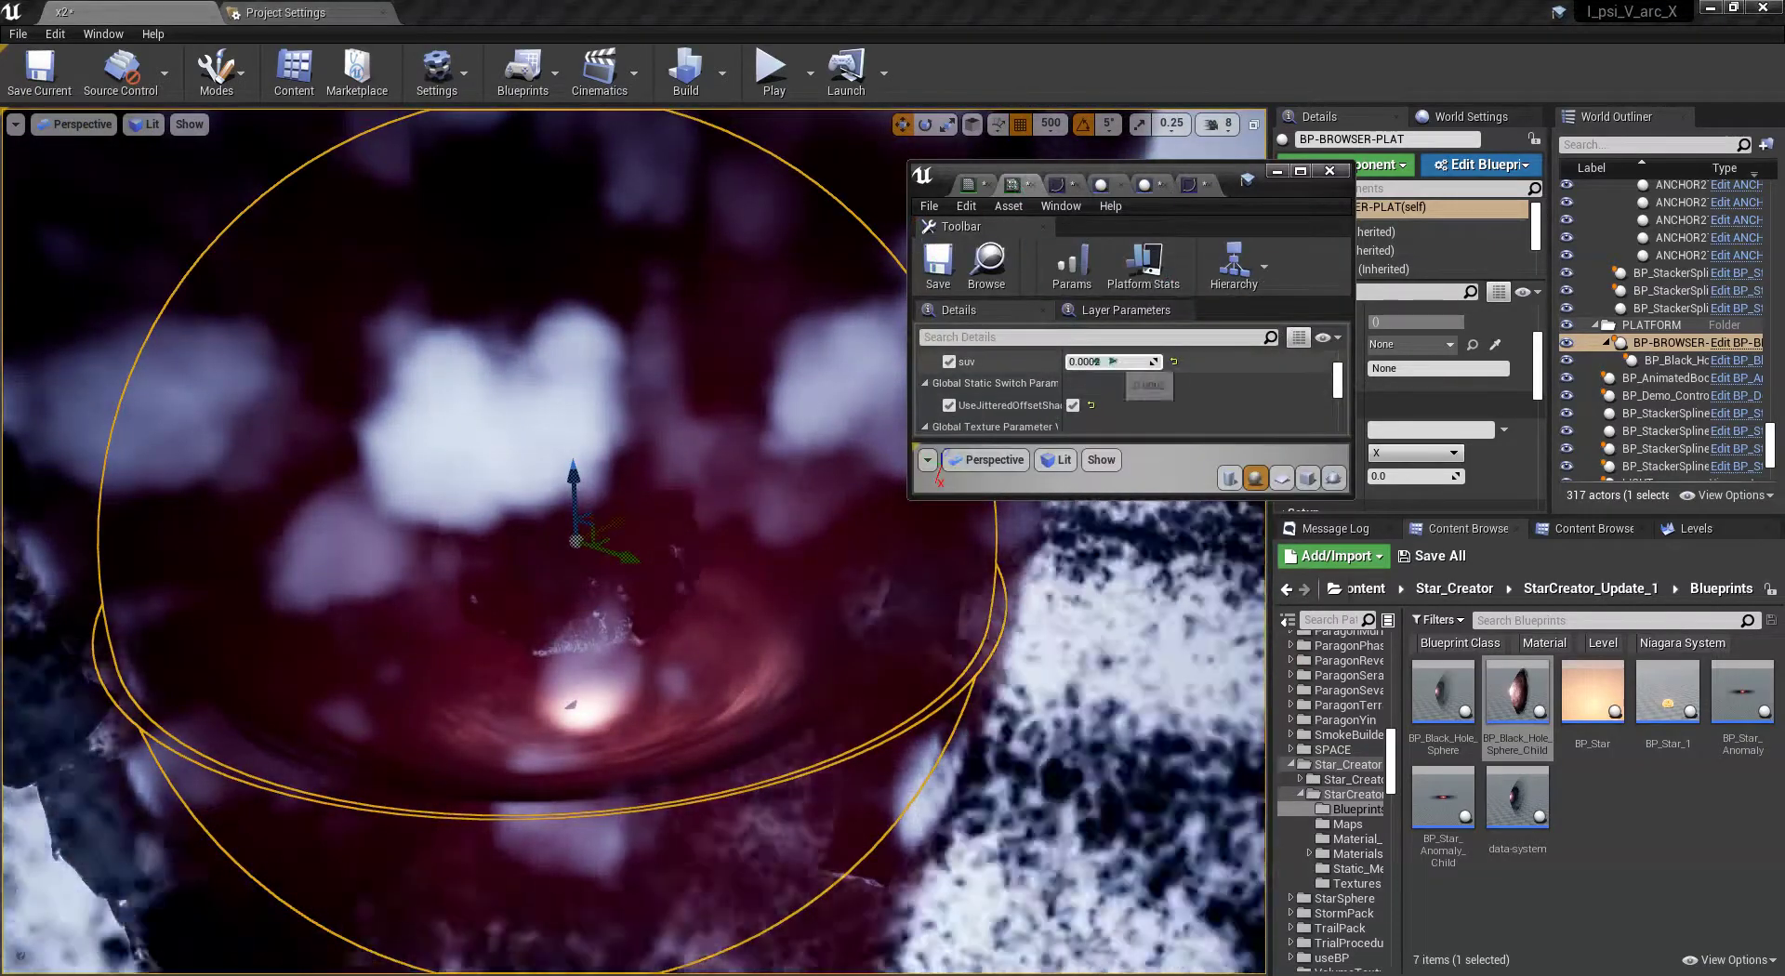
pyautogui.moveTo(1109, 362)
pyautogui.mouseDown()
pyautogui.moveTo(1148, 362)
pyautogui.moveTo(1120, 362)
pyautogui.mouseUp()
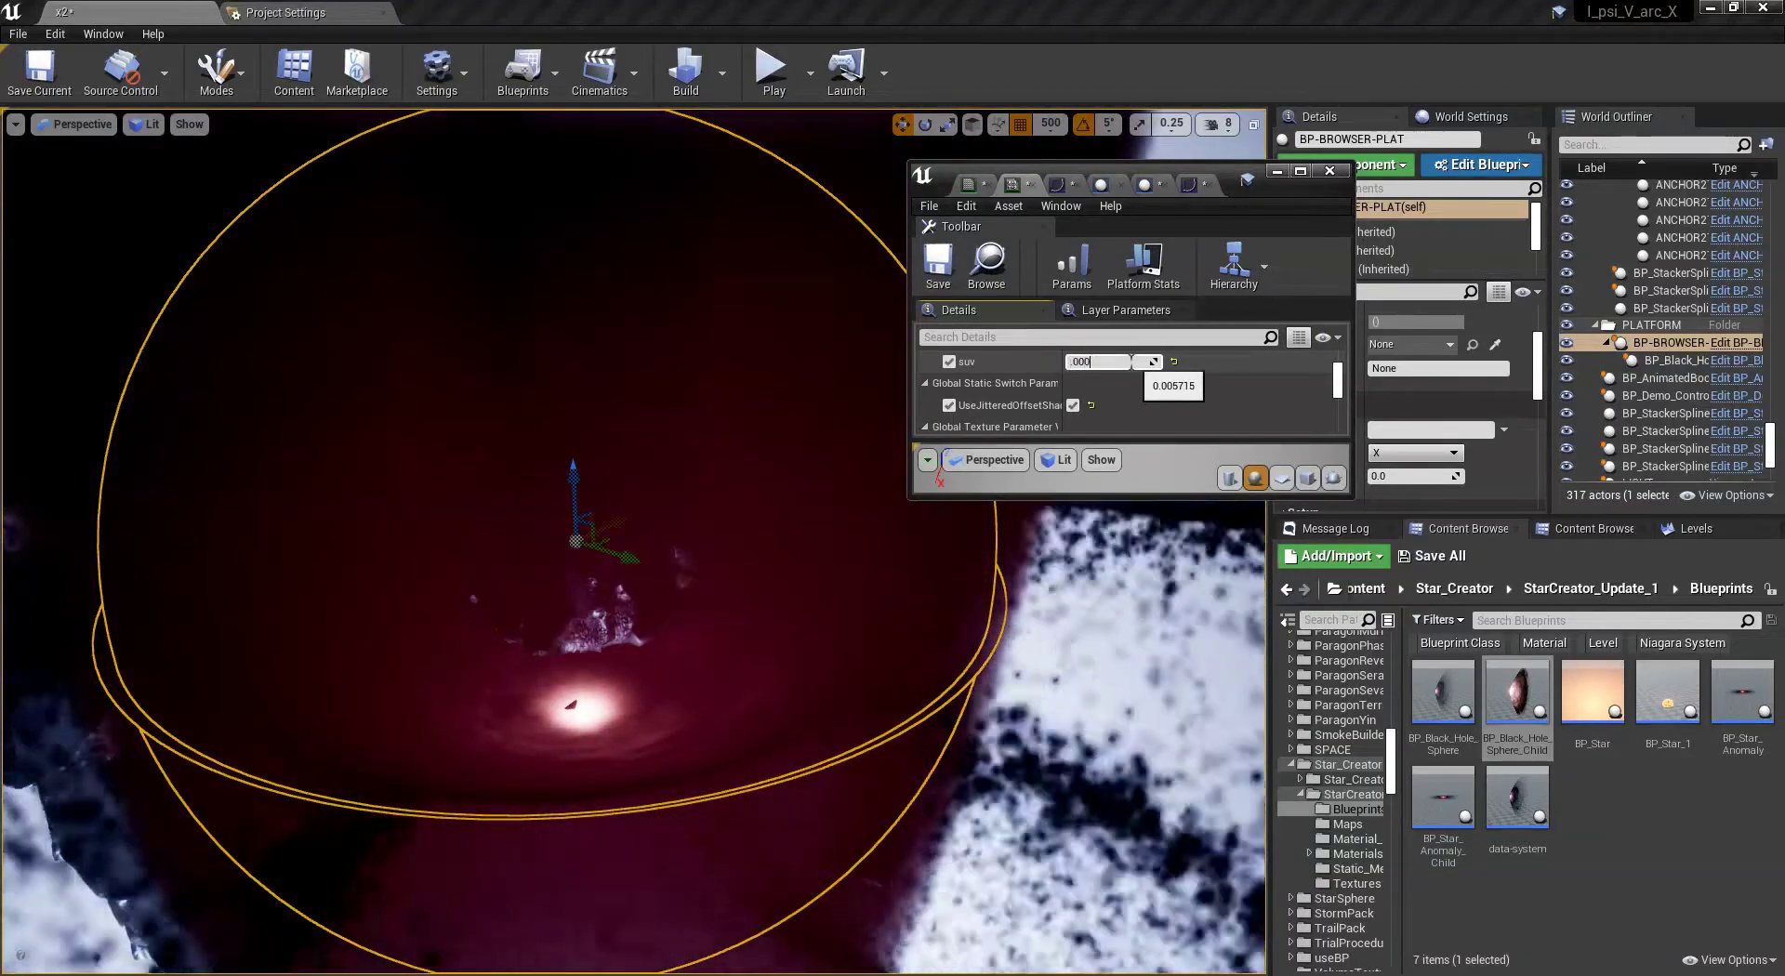
pyautogui.write('.0001')
pyautogui.press('Return')
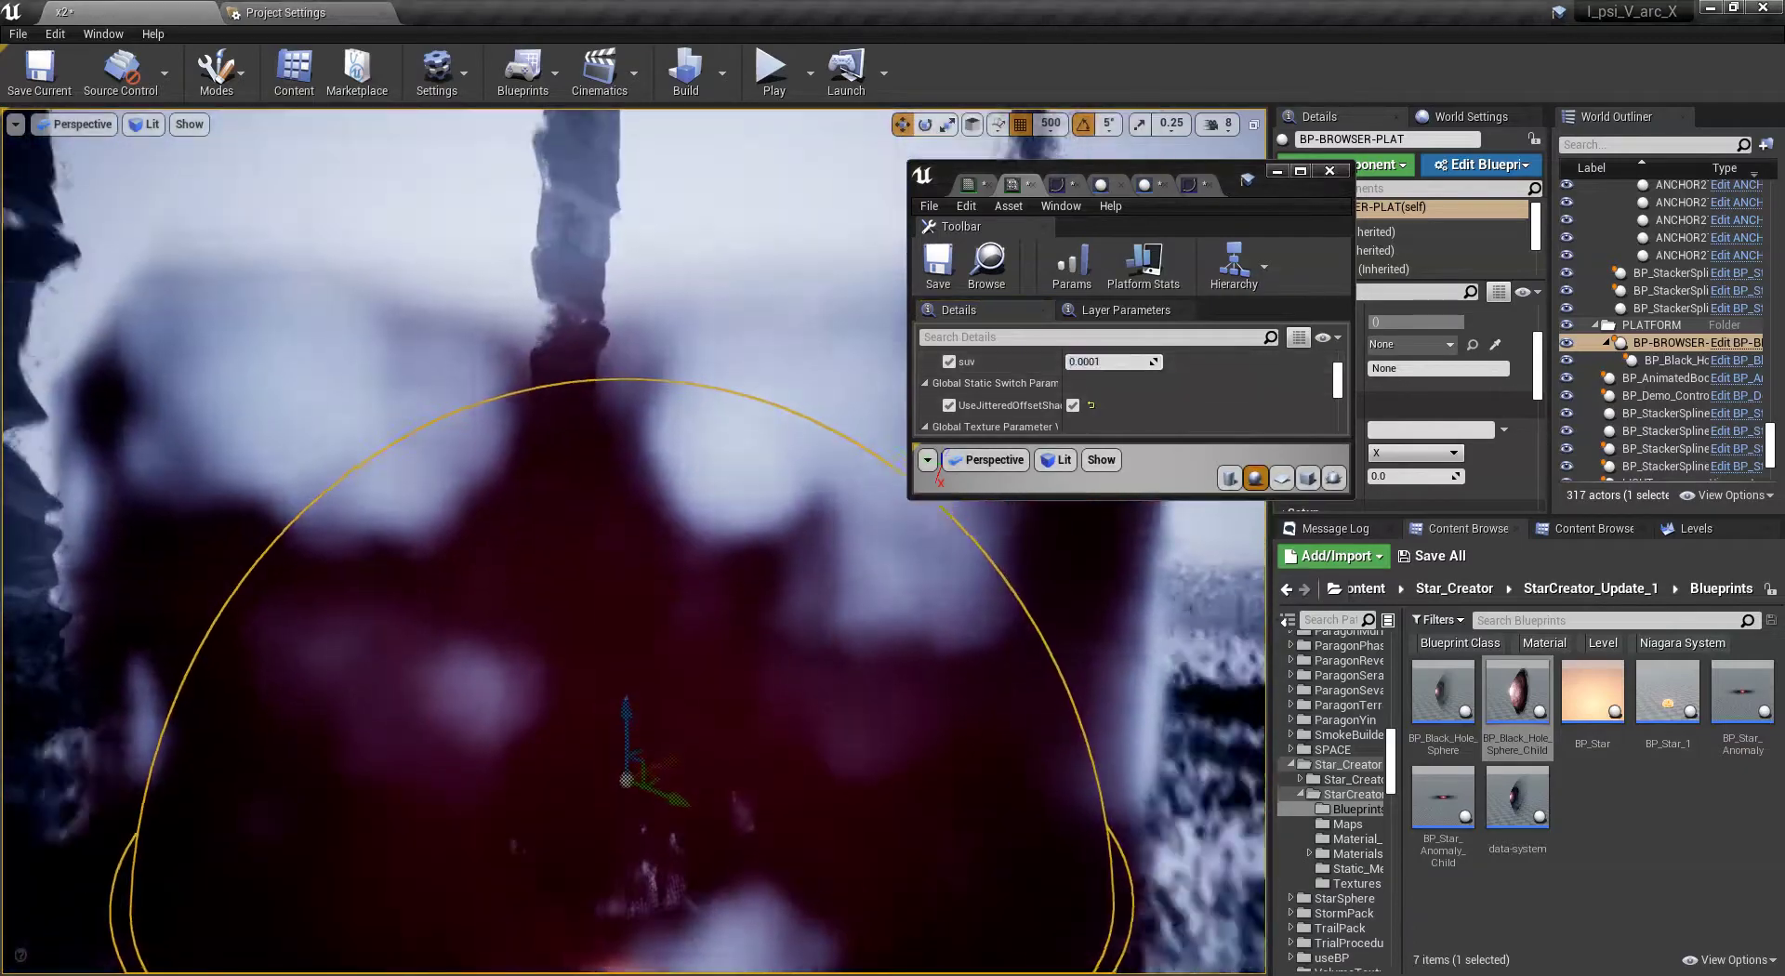
# - Refine the material instance's suv parameter to 0.000091
pyautogui.press('q')
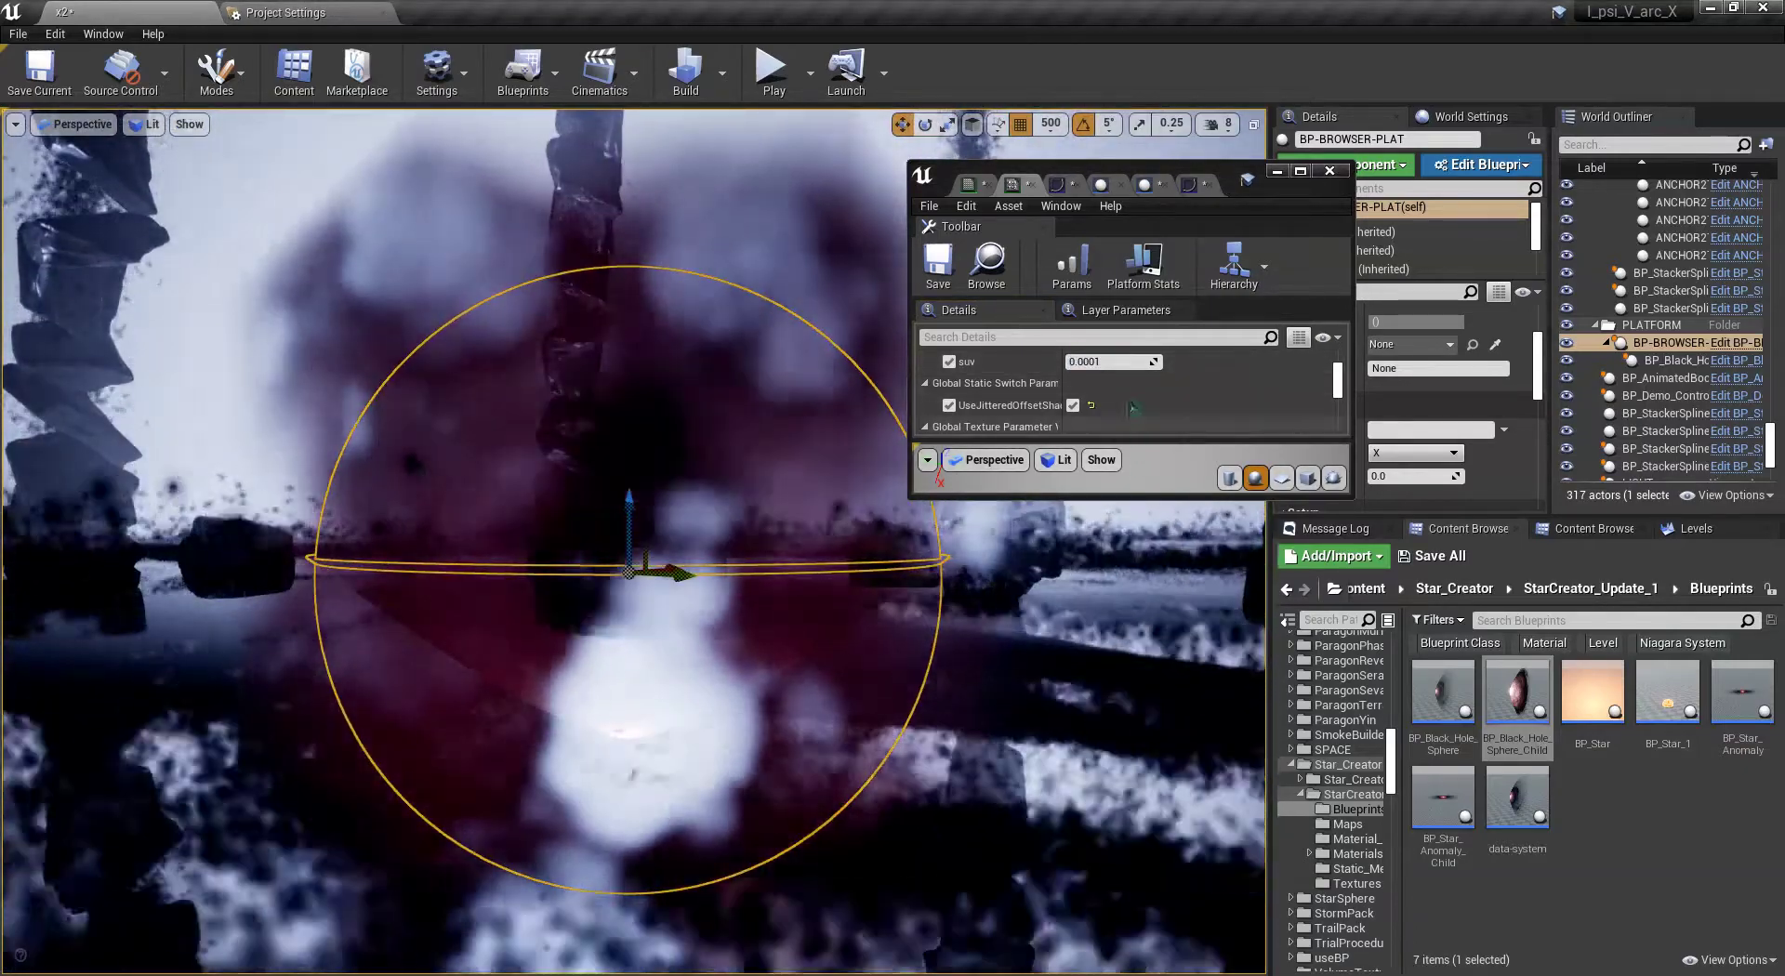
pyautogui.click(1096, 362)
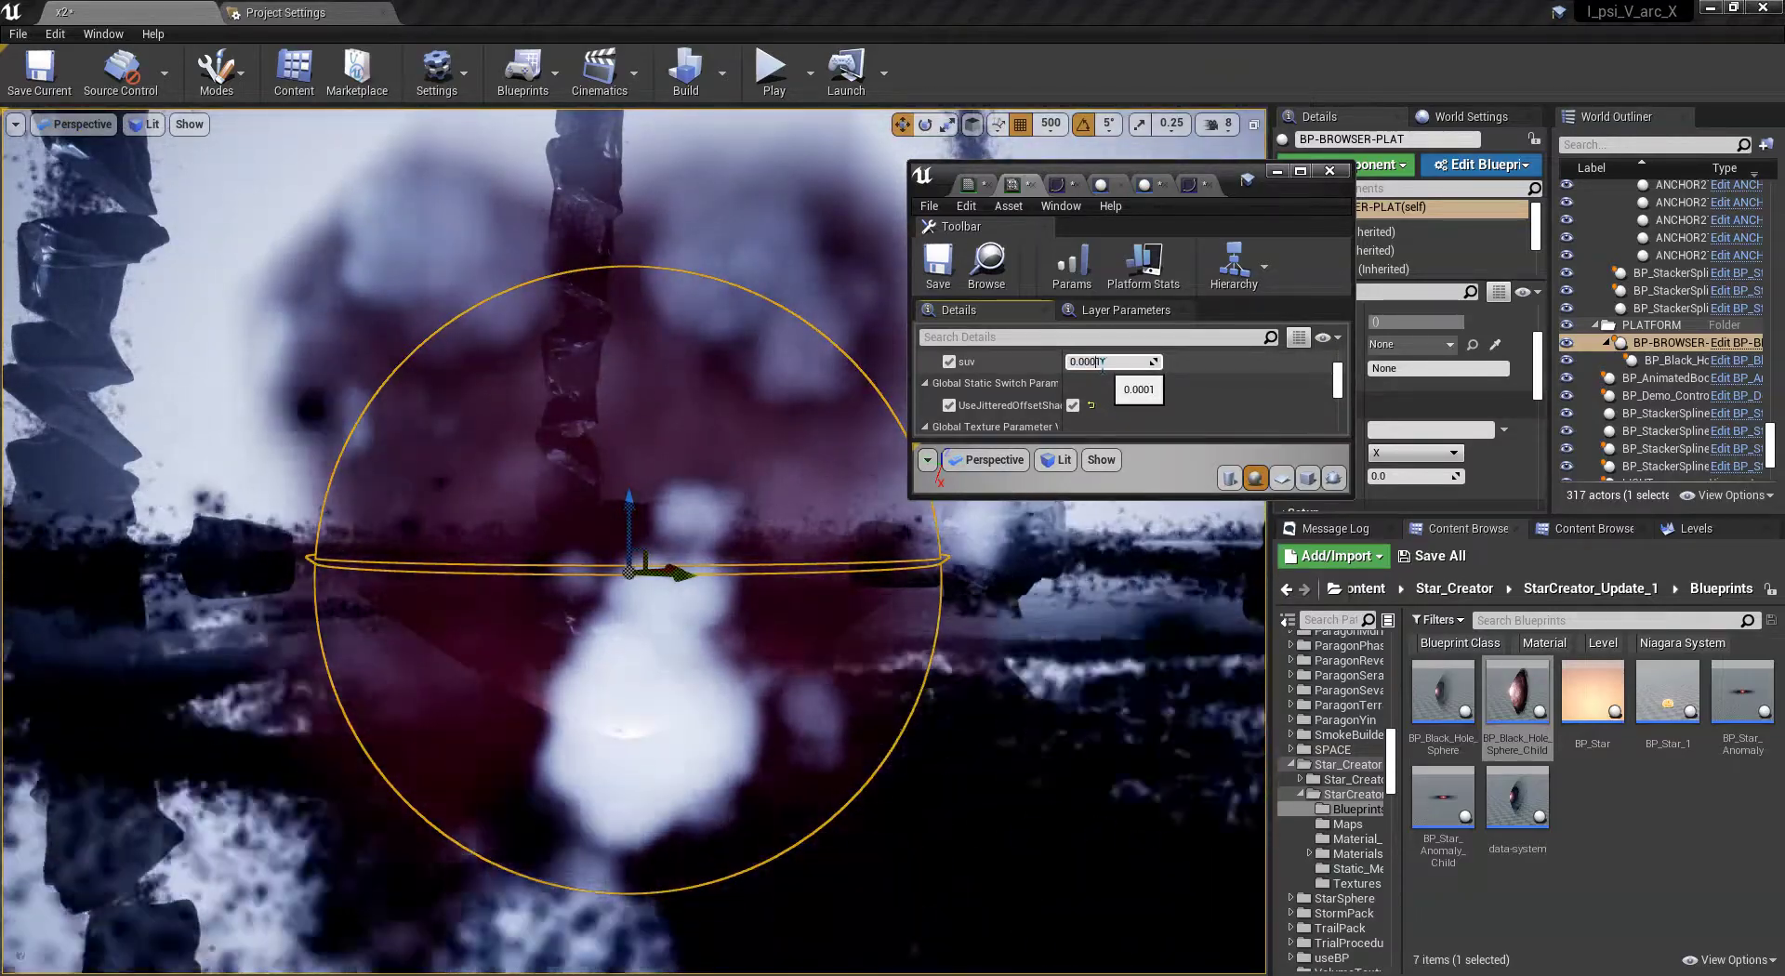
pyautogui.write('09')
pyautogui.press('Return')
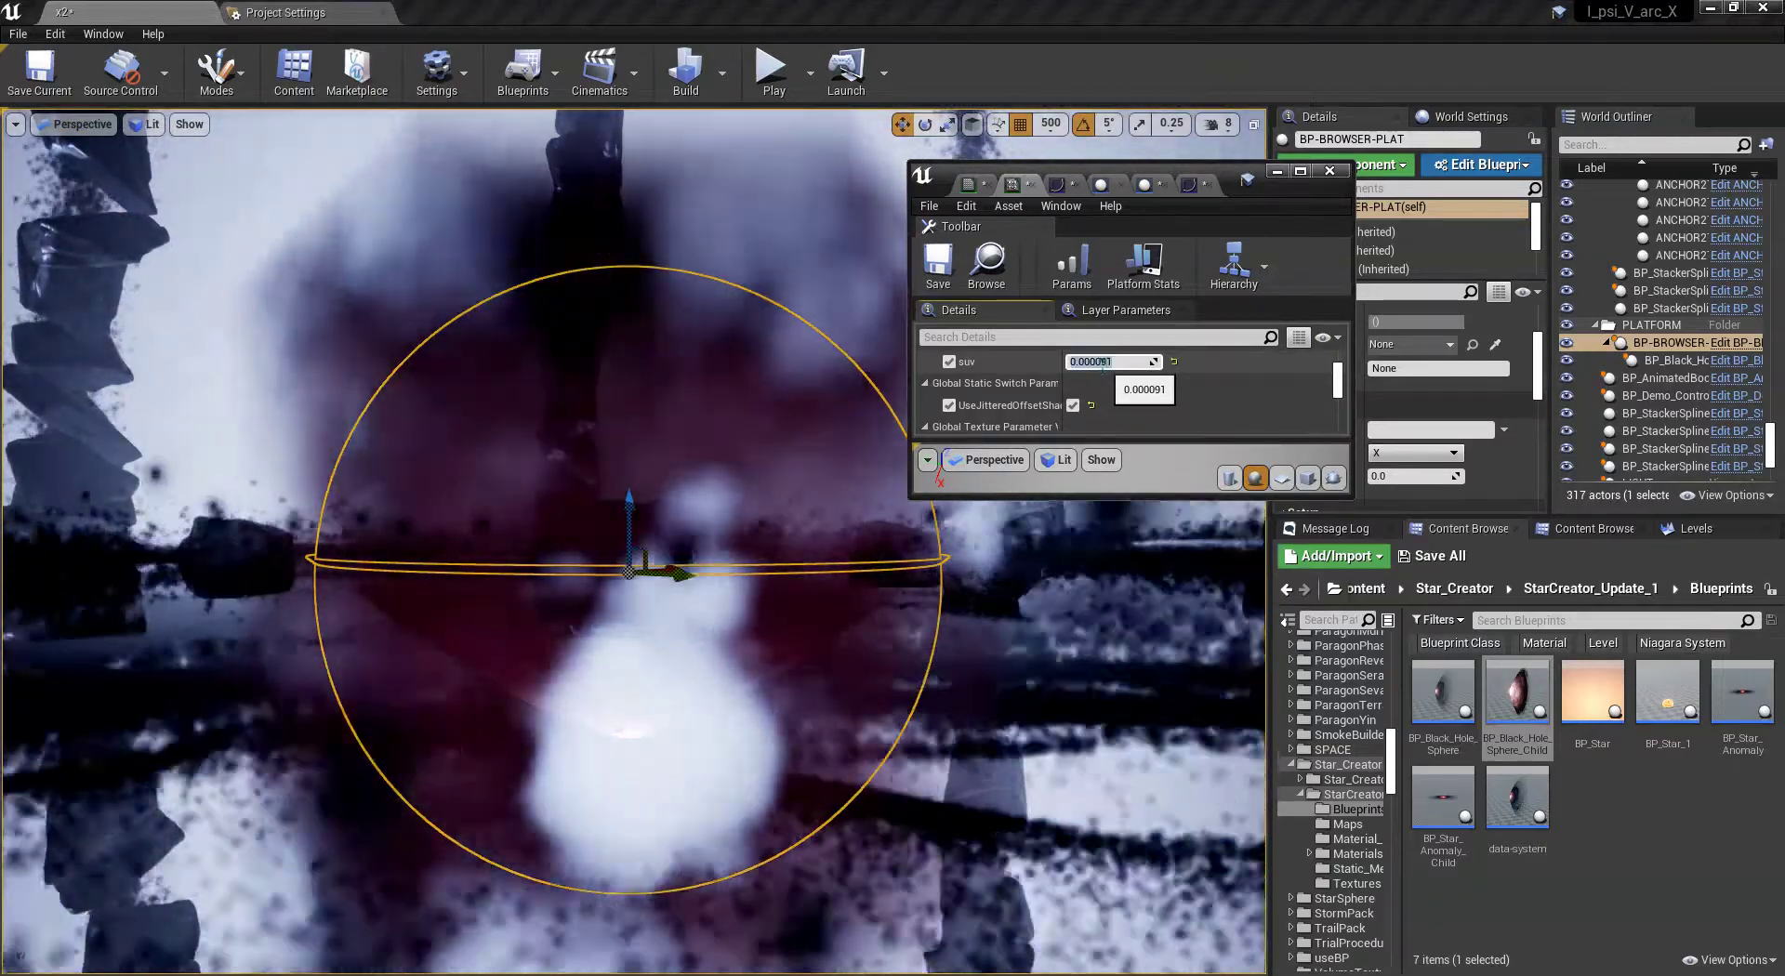
# - Set the material instance's suv parameter to 0.000081 and view the fog around the black hole platform
pyautogui.moveTo(1127, 363); pyautogui.dragTo(1107, 367)
pyautogui.press('BackSpace')
pyautogui.write('8')
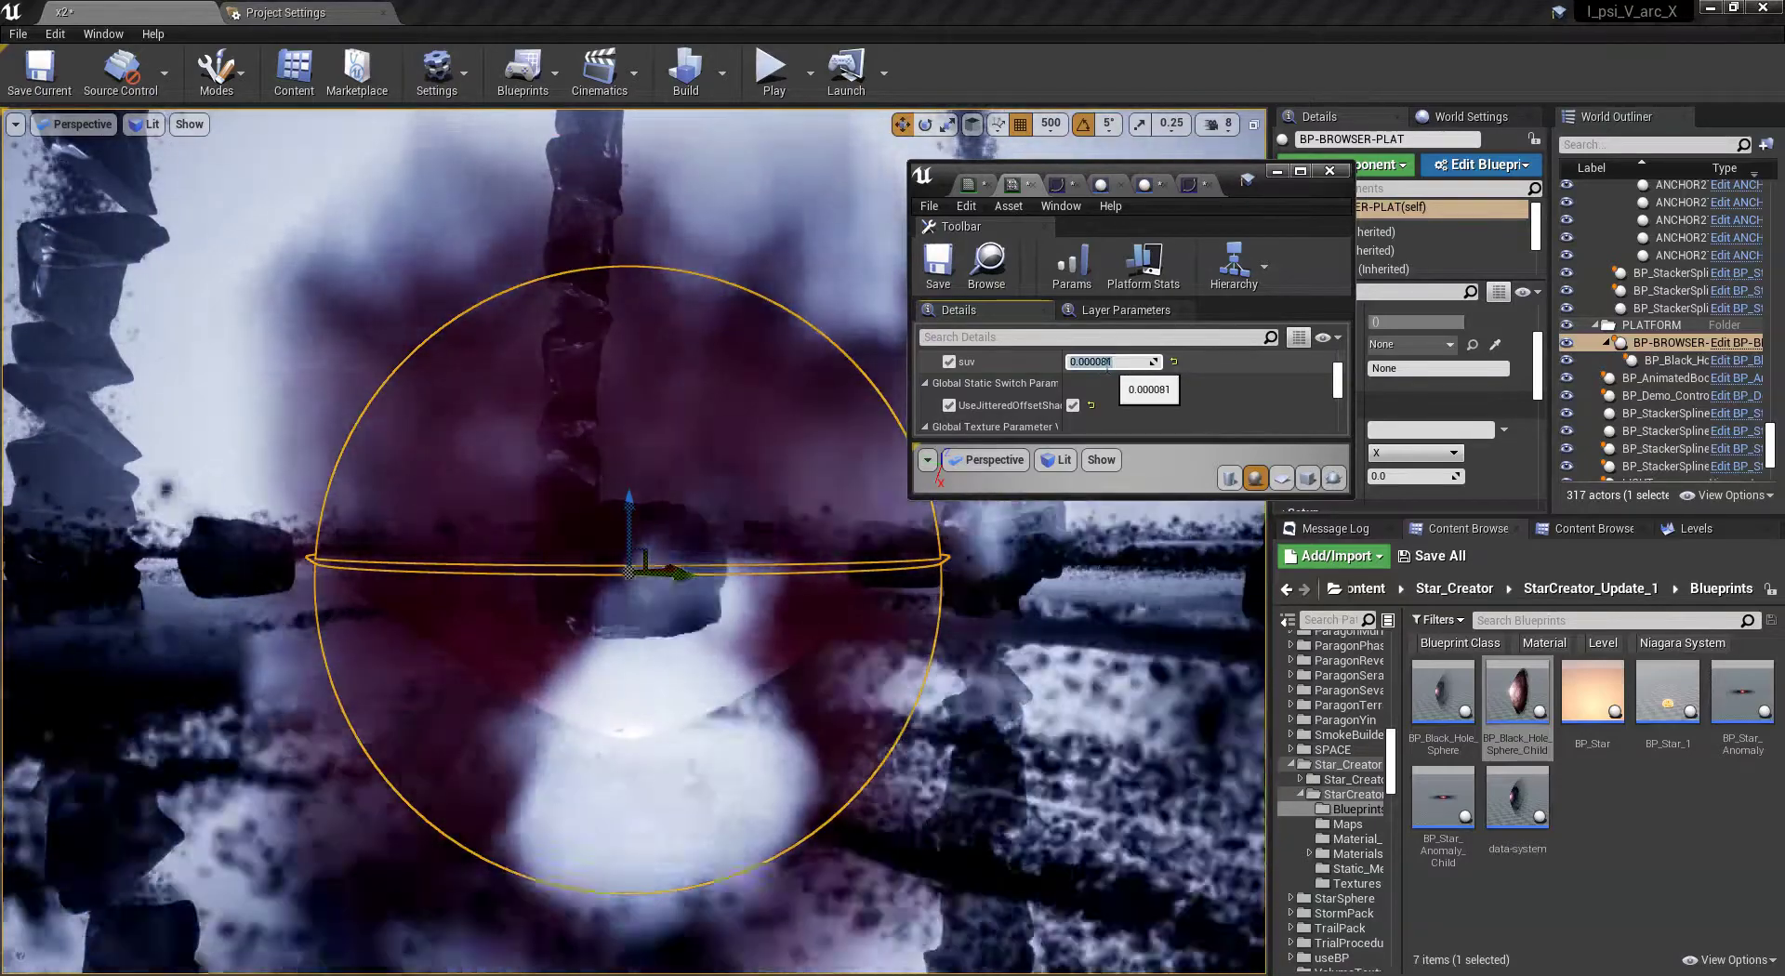
pyautogui.press('Return')
pyautogui.press('w')
pyautogui.moveTo(744, 483); pyautogui.dragTo(768, 476, button='right')
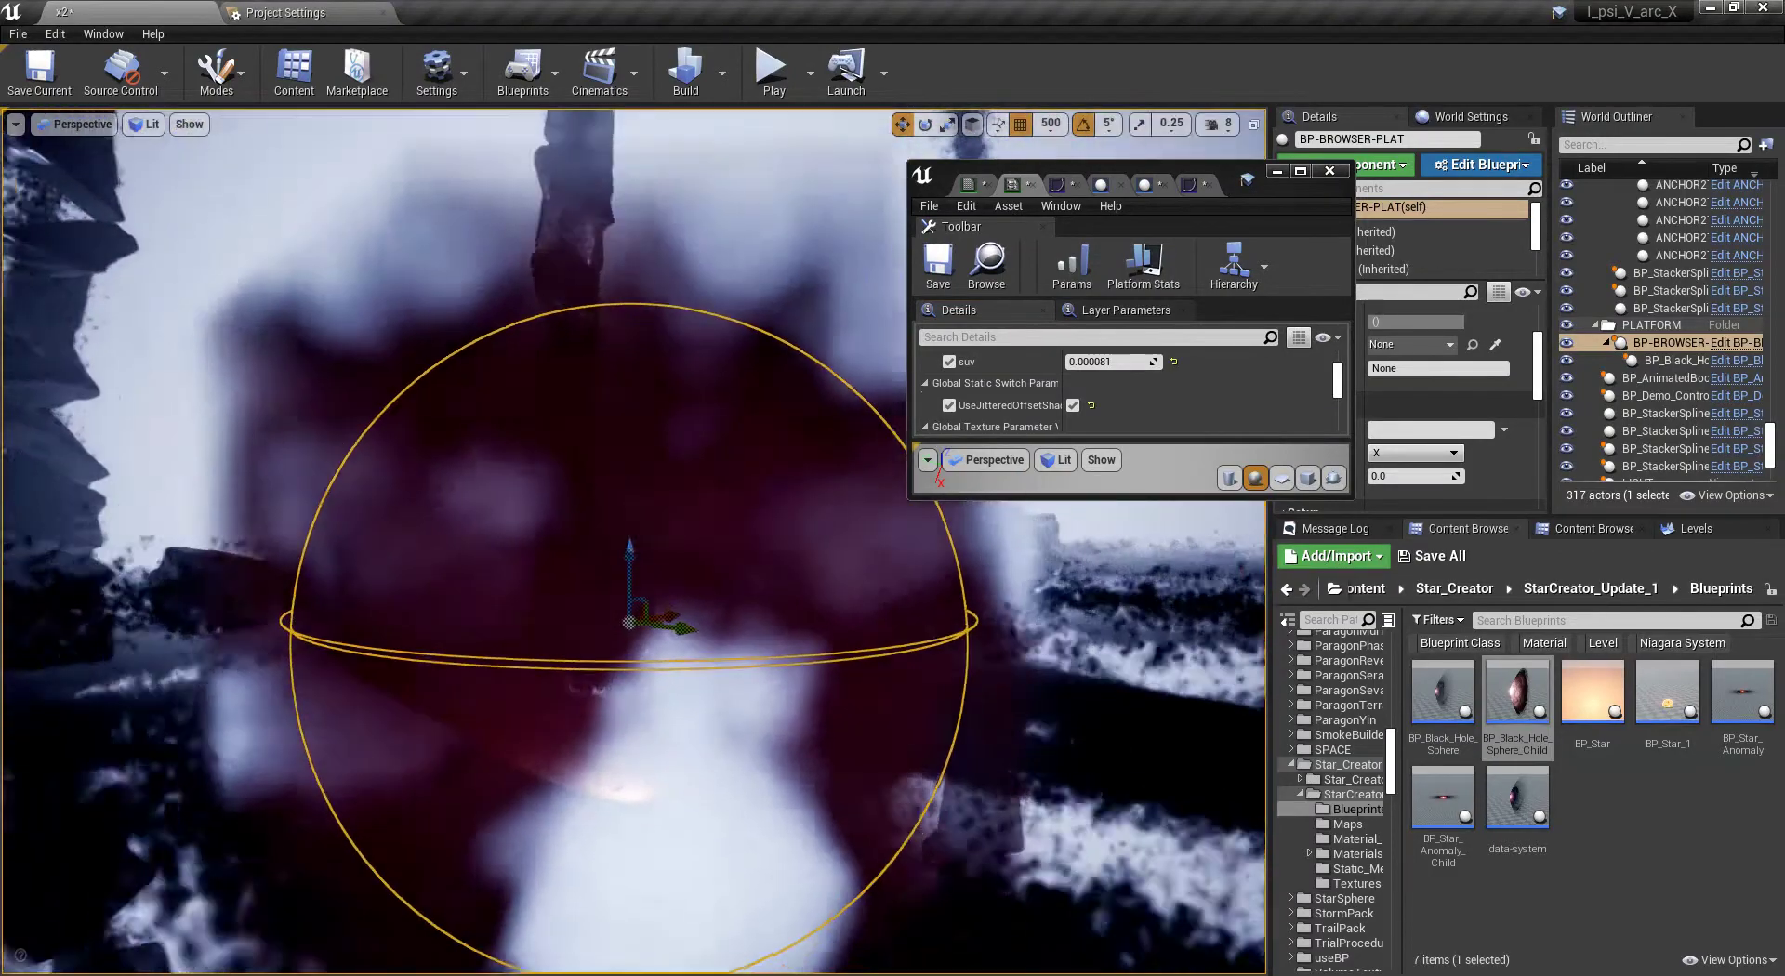
# - Try 0.000071 for the material instance's suv parameter, then set it to 0.000091
pyautogui.click(1106, 361)
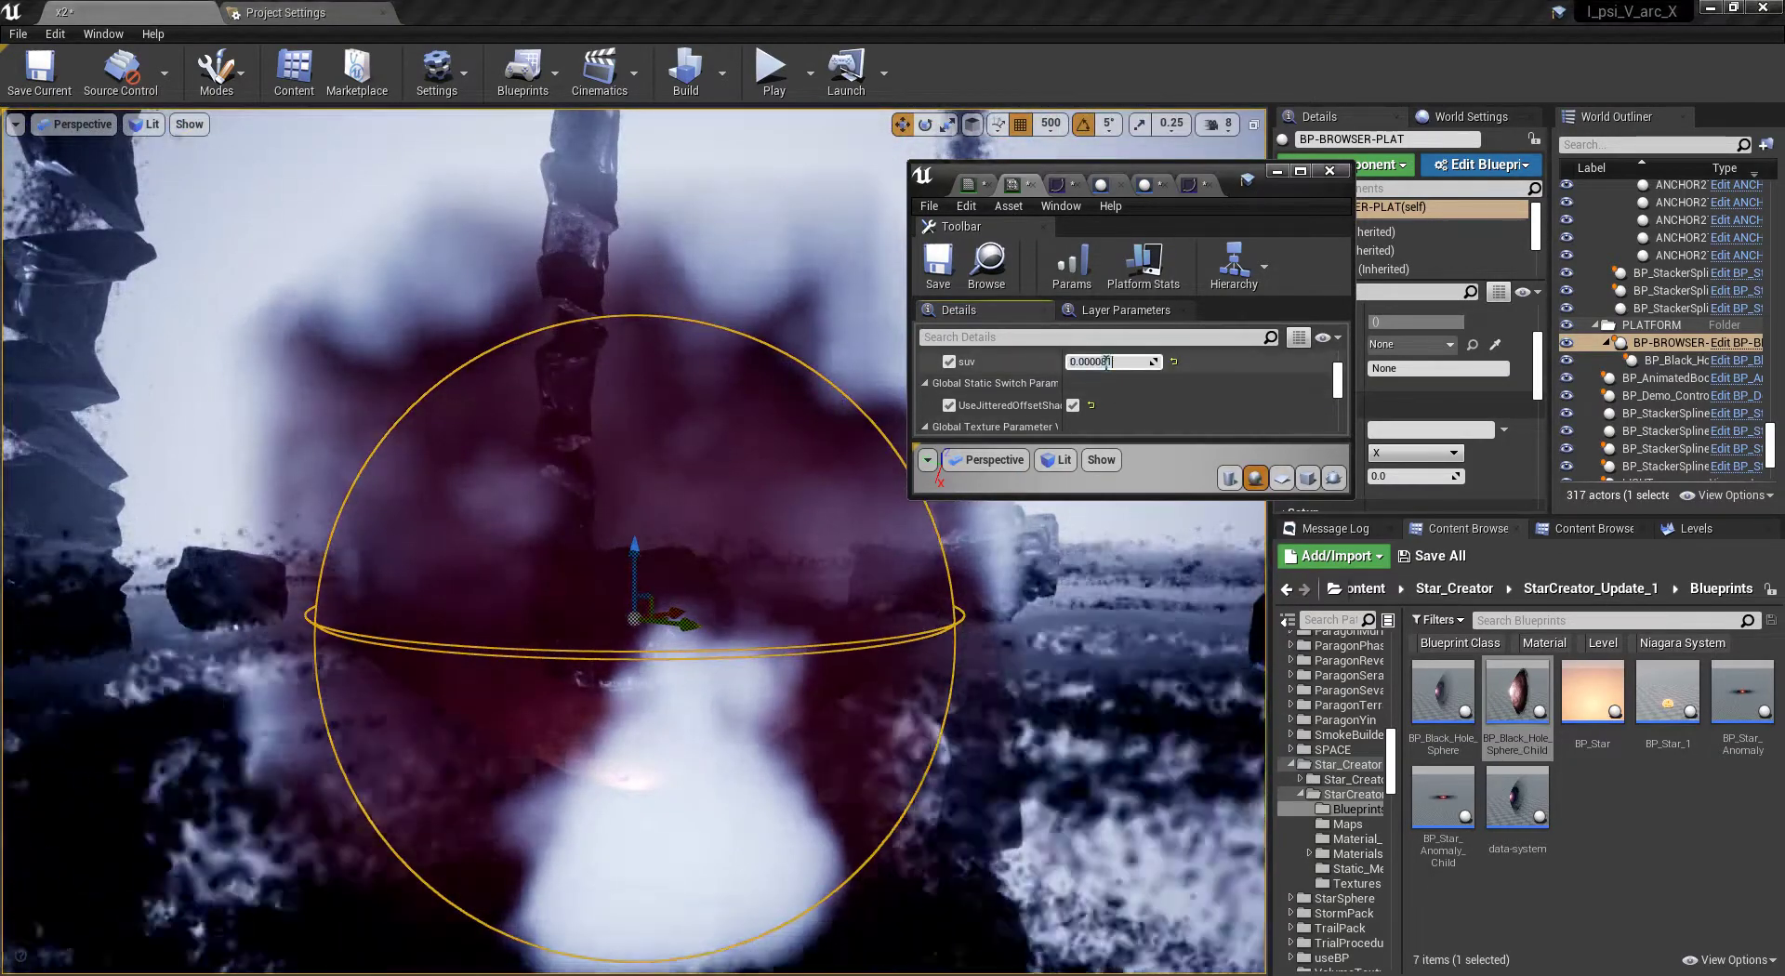
pyautogui.doubleClick(1107, 361)
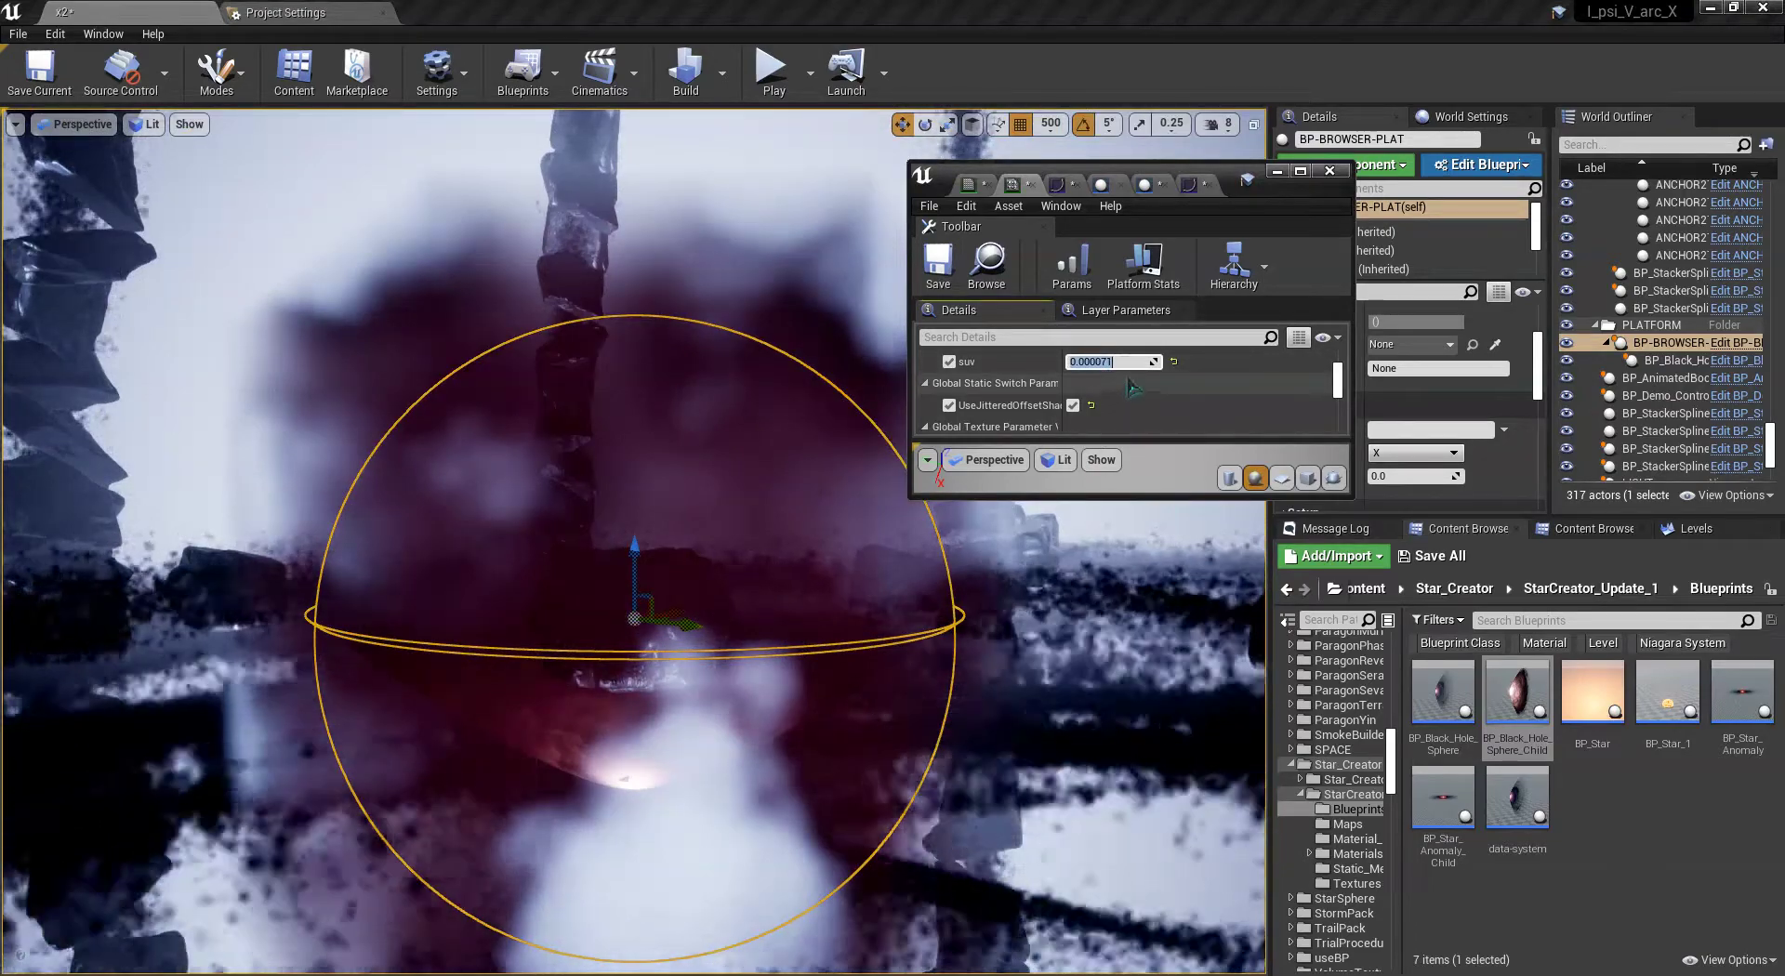
pyautogui.write('0.00009')
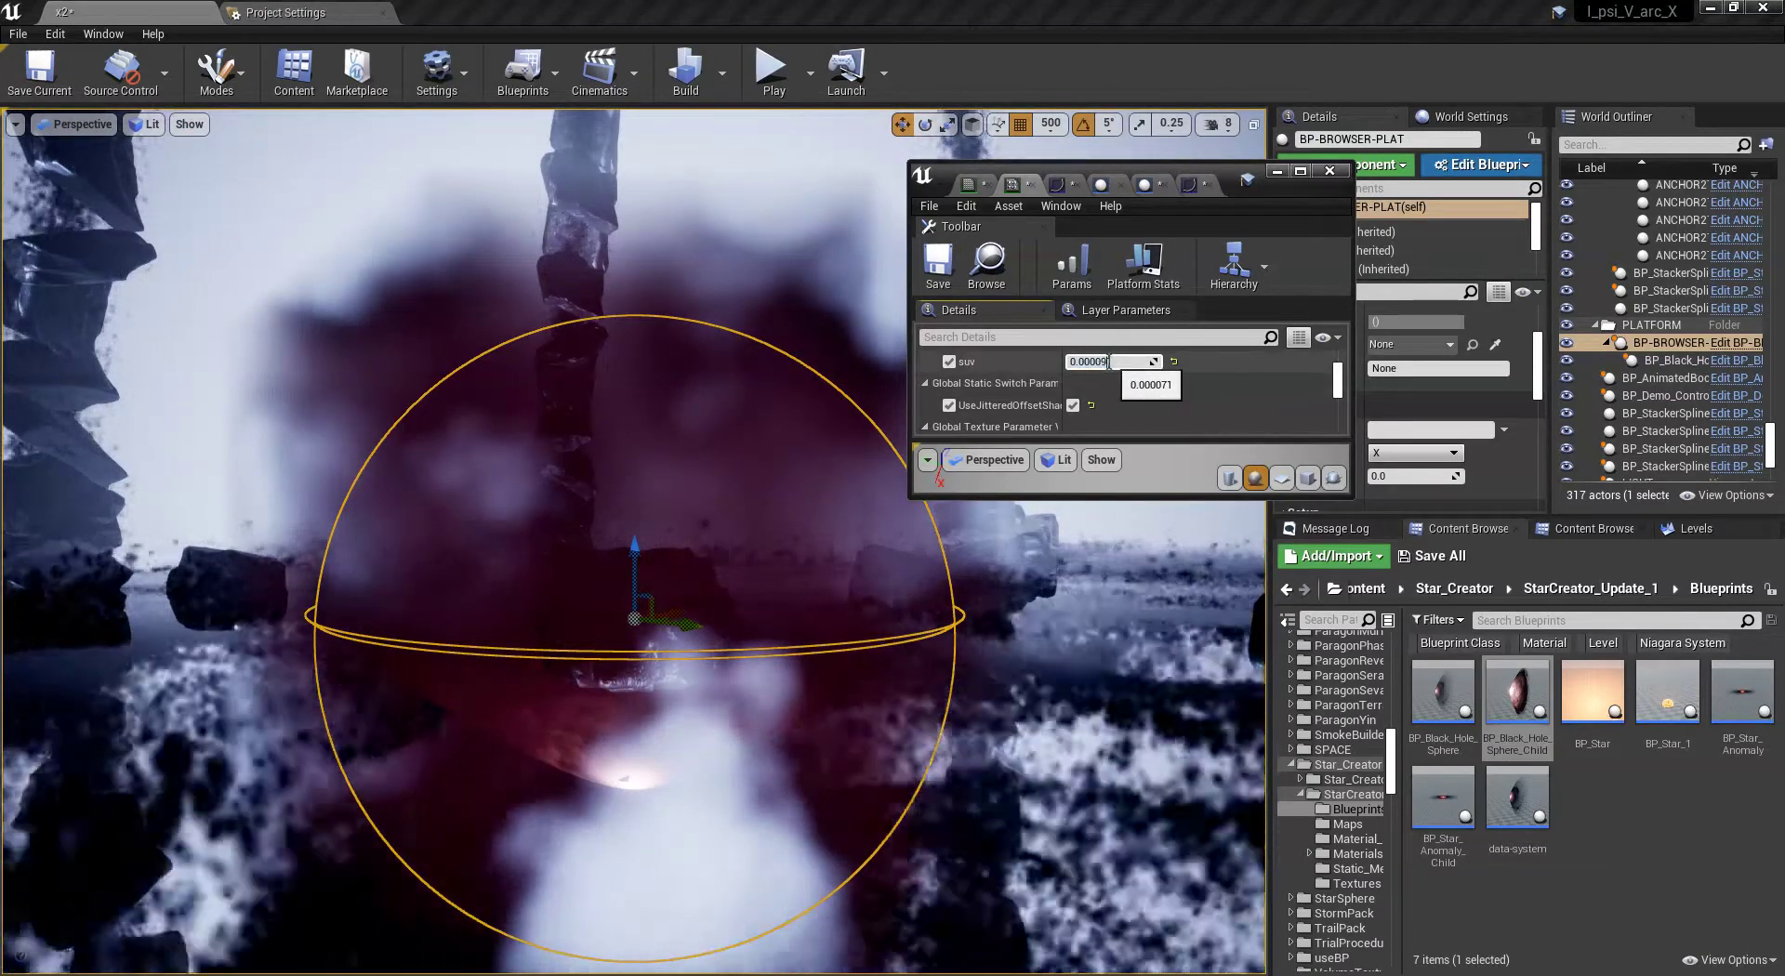
pyautogui.write('1')
pyautogui.press('Return')
# - Open the Volume_DirectionalShadow curve from its texture parameter, reposition the last colour key near 0.5, and add a colour key mid-gradient
pyautogui.scroll(-3, 1132, 425)
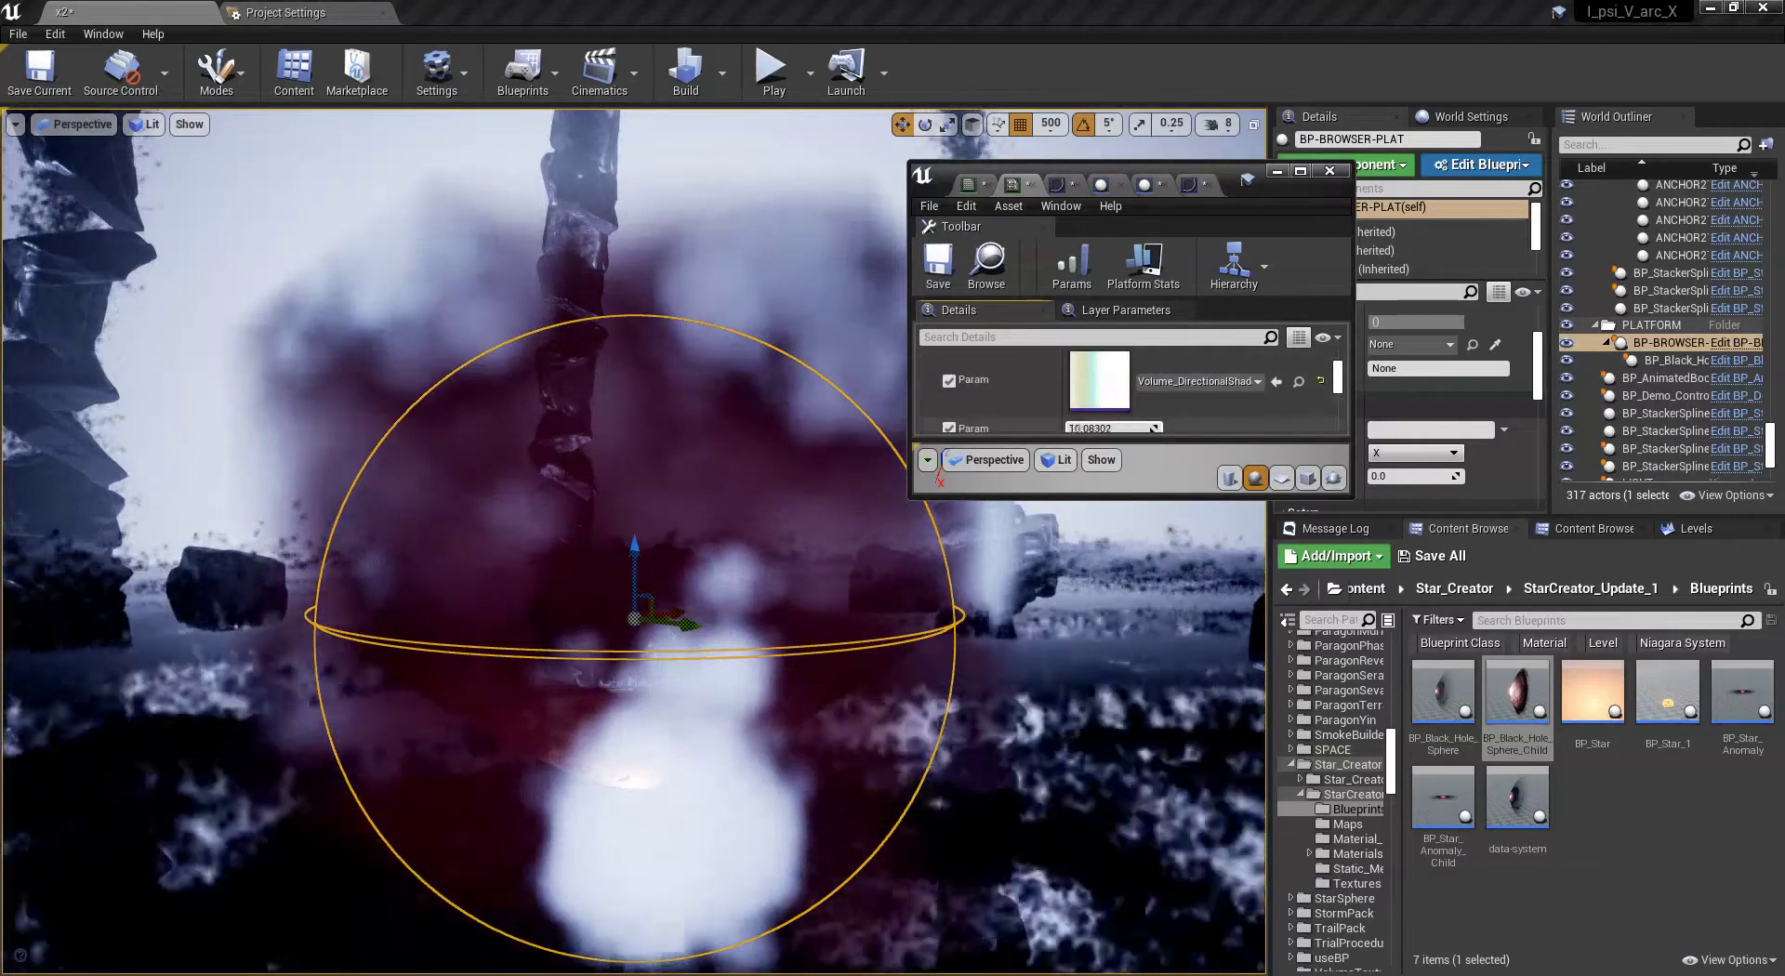
pyautogui.moveTo(1111, 428); pyautogui.dragTo(1145, 410)
pyautogui.doubleClick(1108, 395)
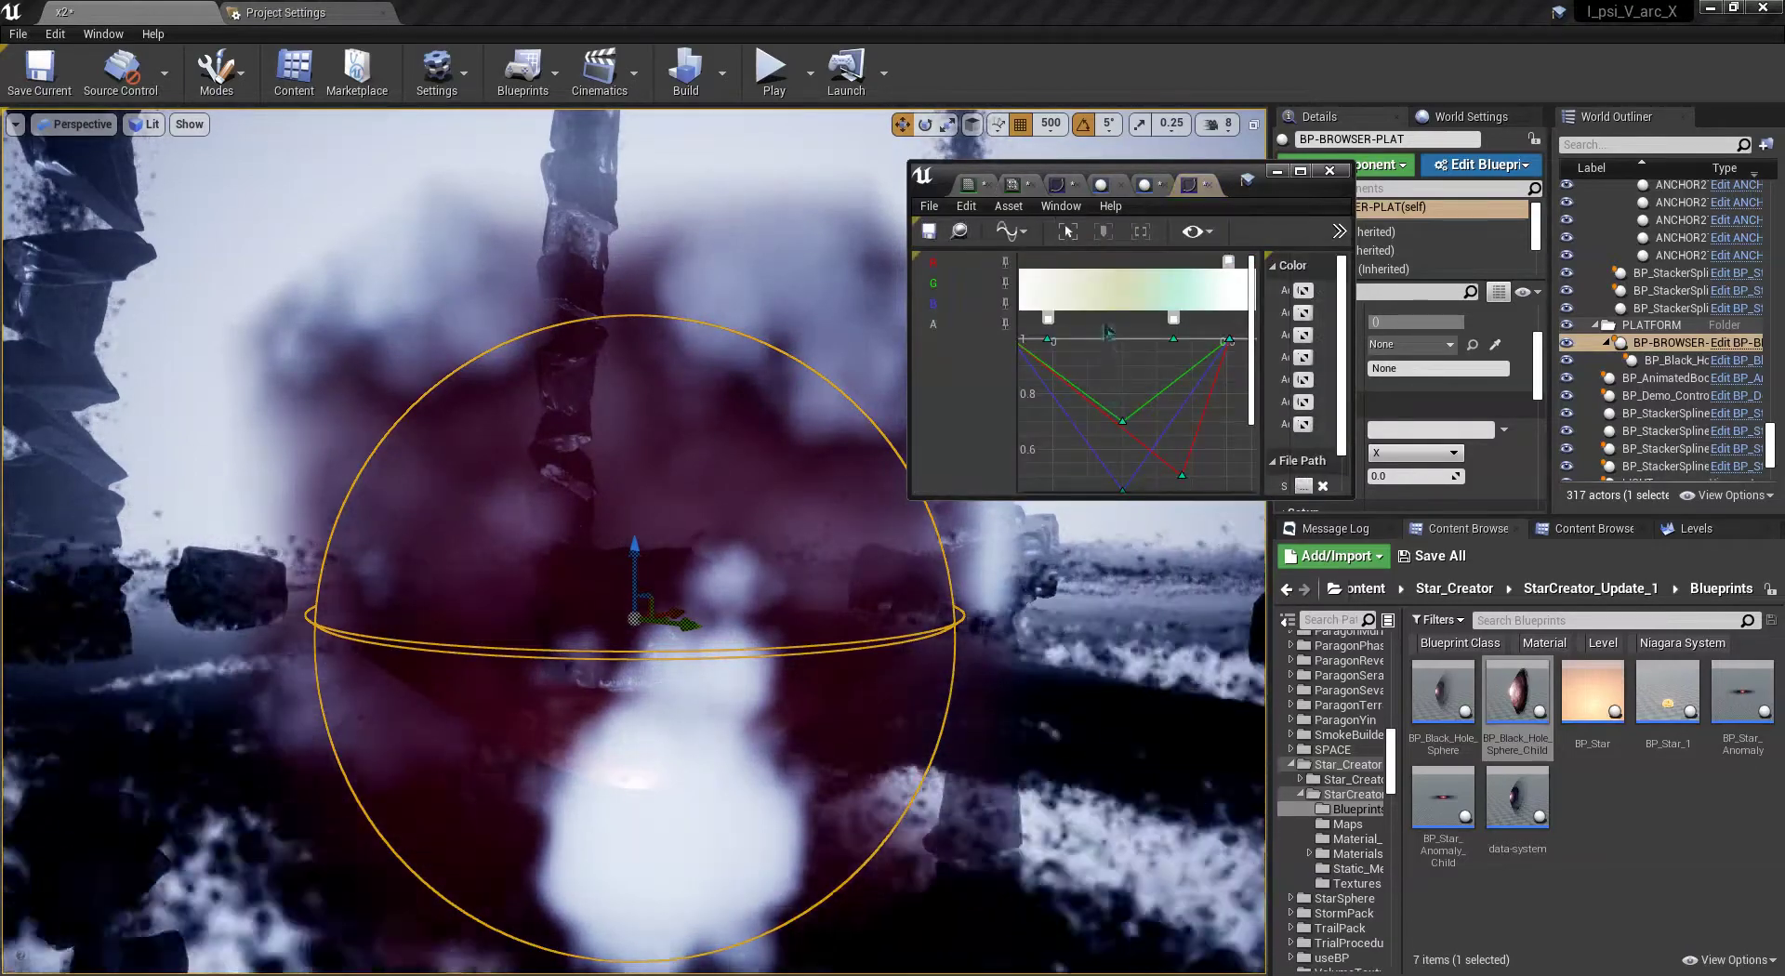
pyautogui.moveTo(1231, 264); pyautogui.dragTo(1269, 292)
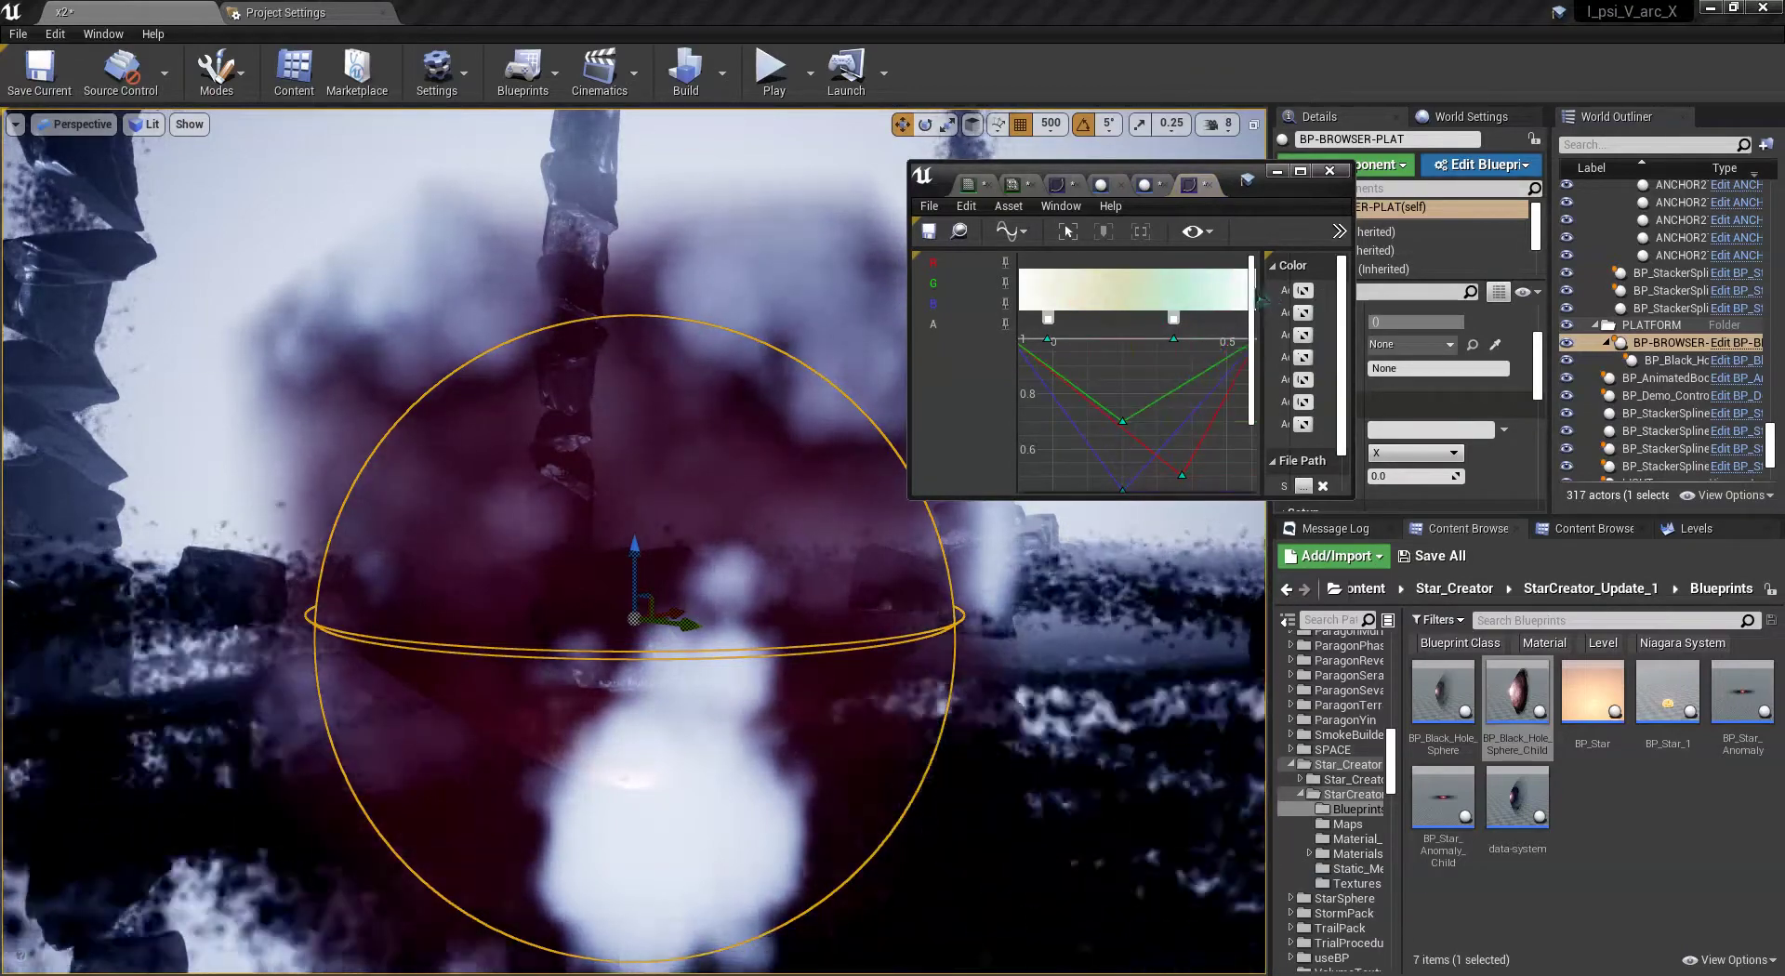
pyautogui.doubleClick(1125, 274)
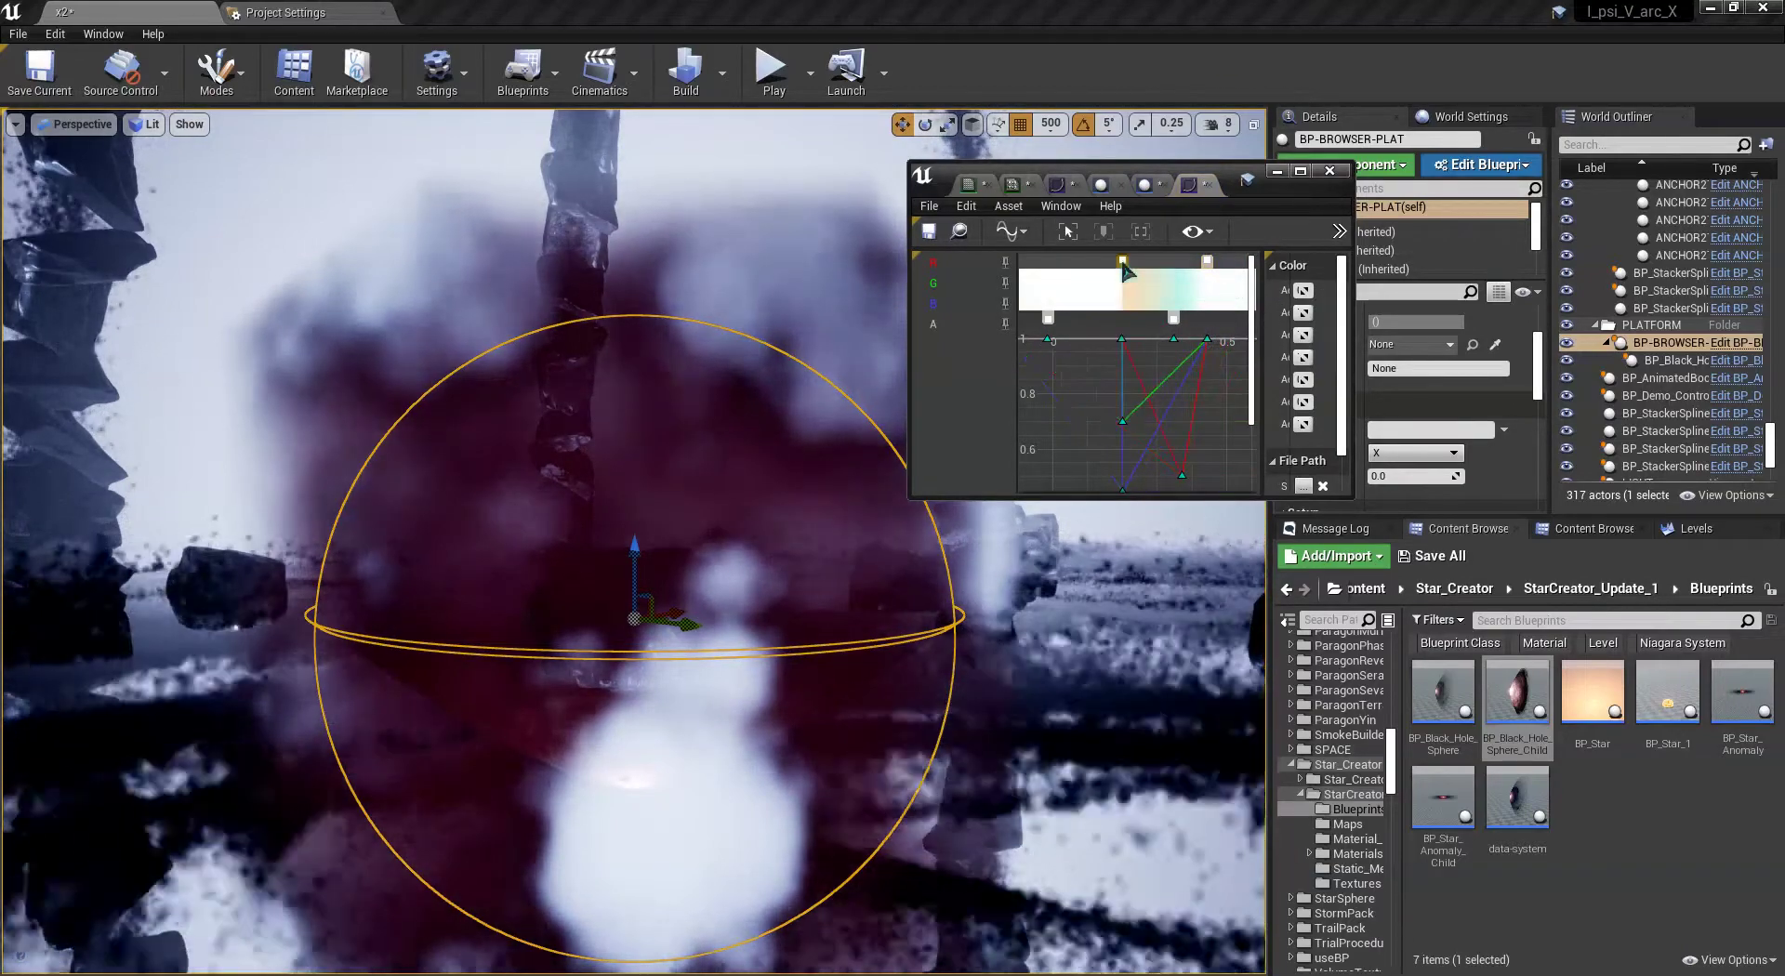
# - Try a brightness value of 10 for the new mid-gradient colour key and view the fog up close
pyautogui.doubleClick(1122, 261)
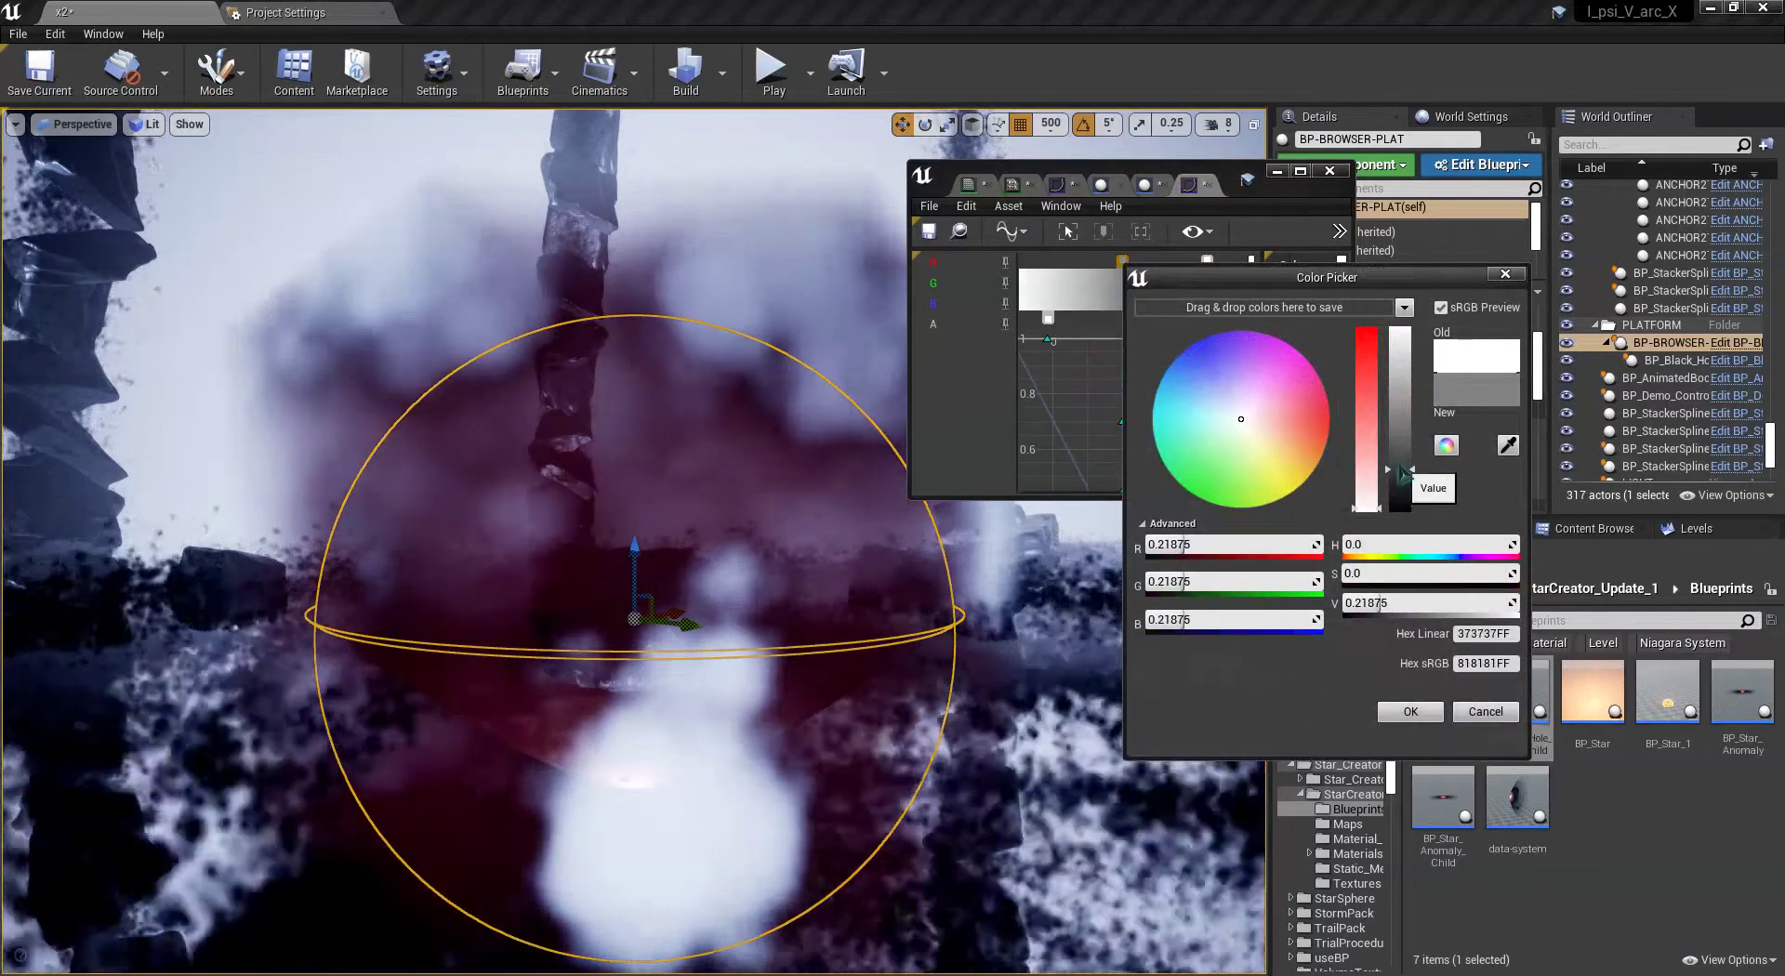
pyautogui.click(1387, 602)
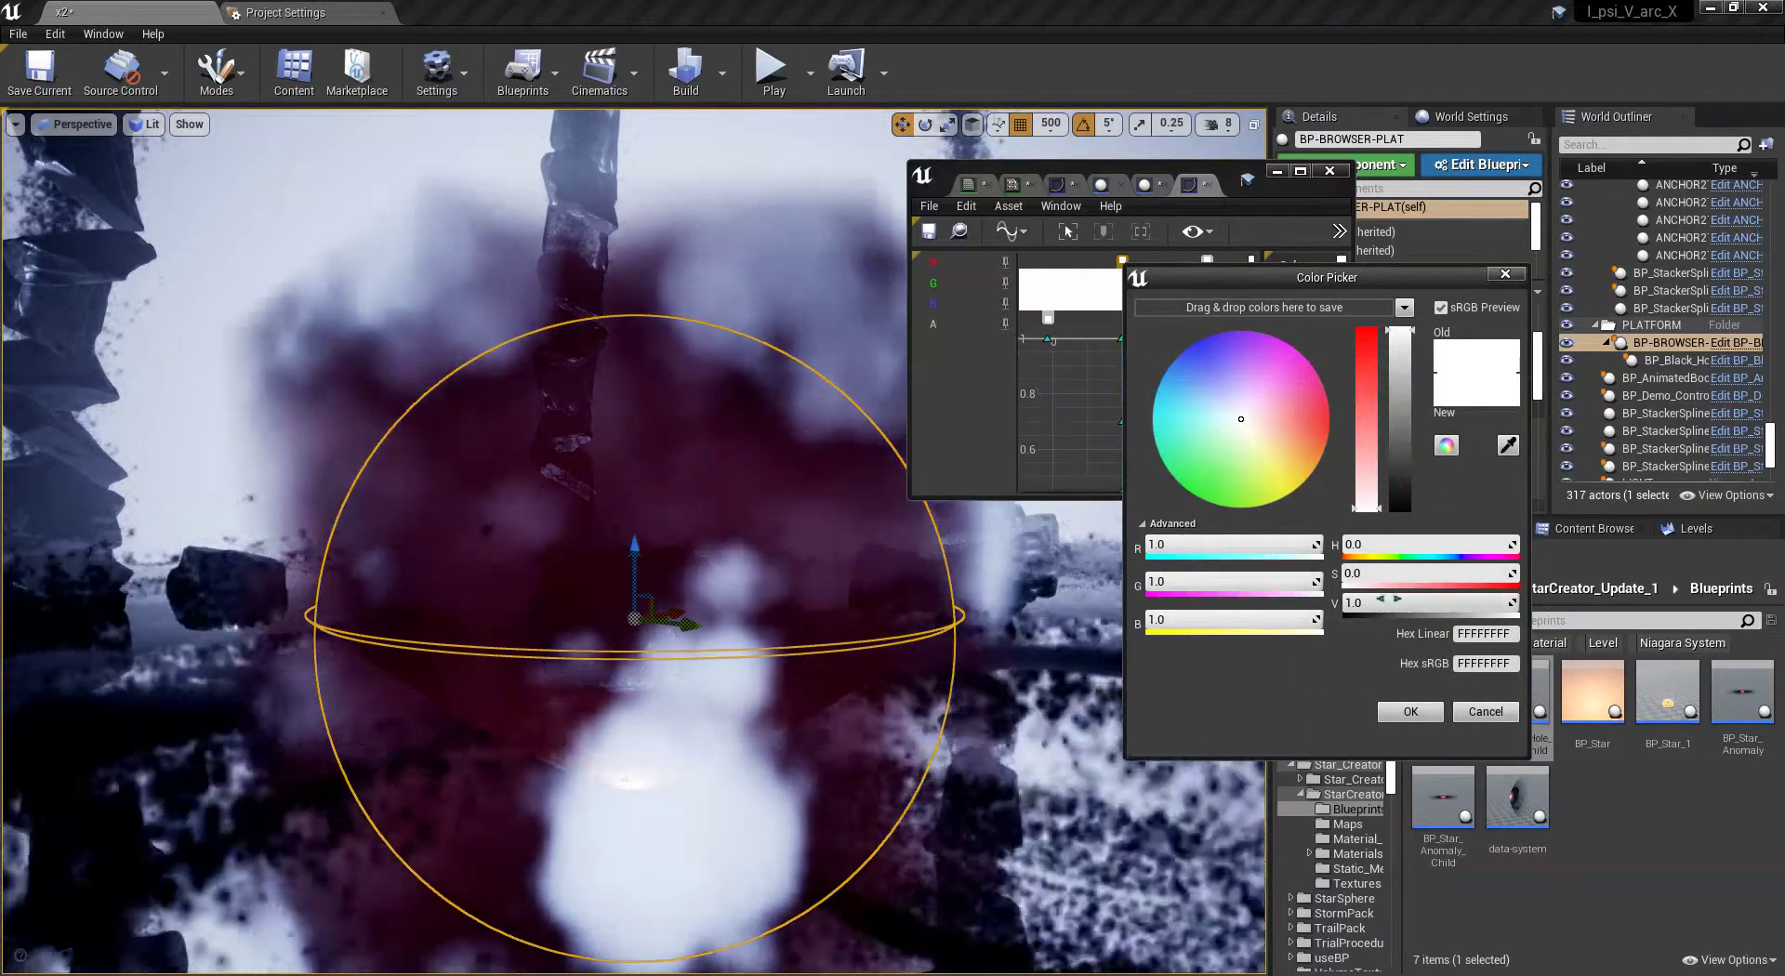
pyautogui.write('10')
pyautogui.press('Return')
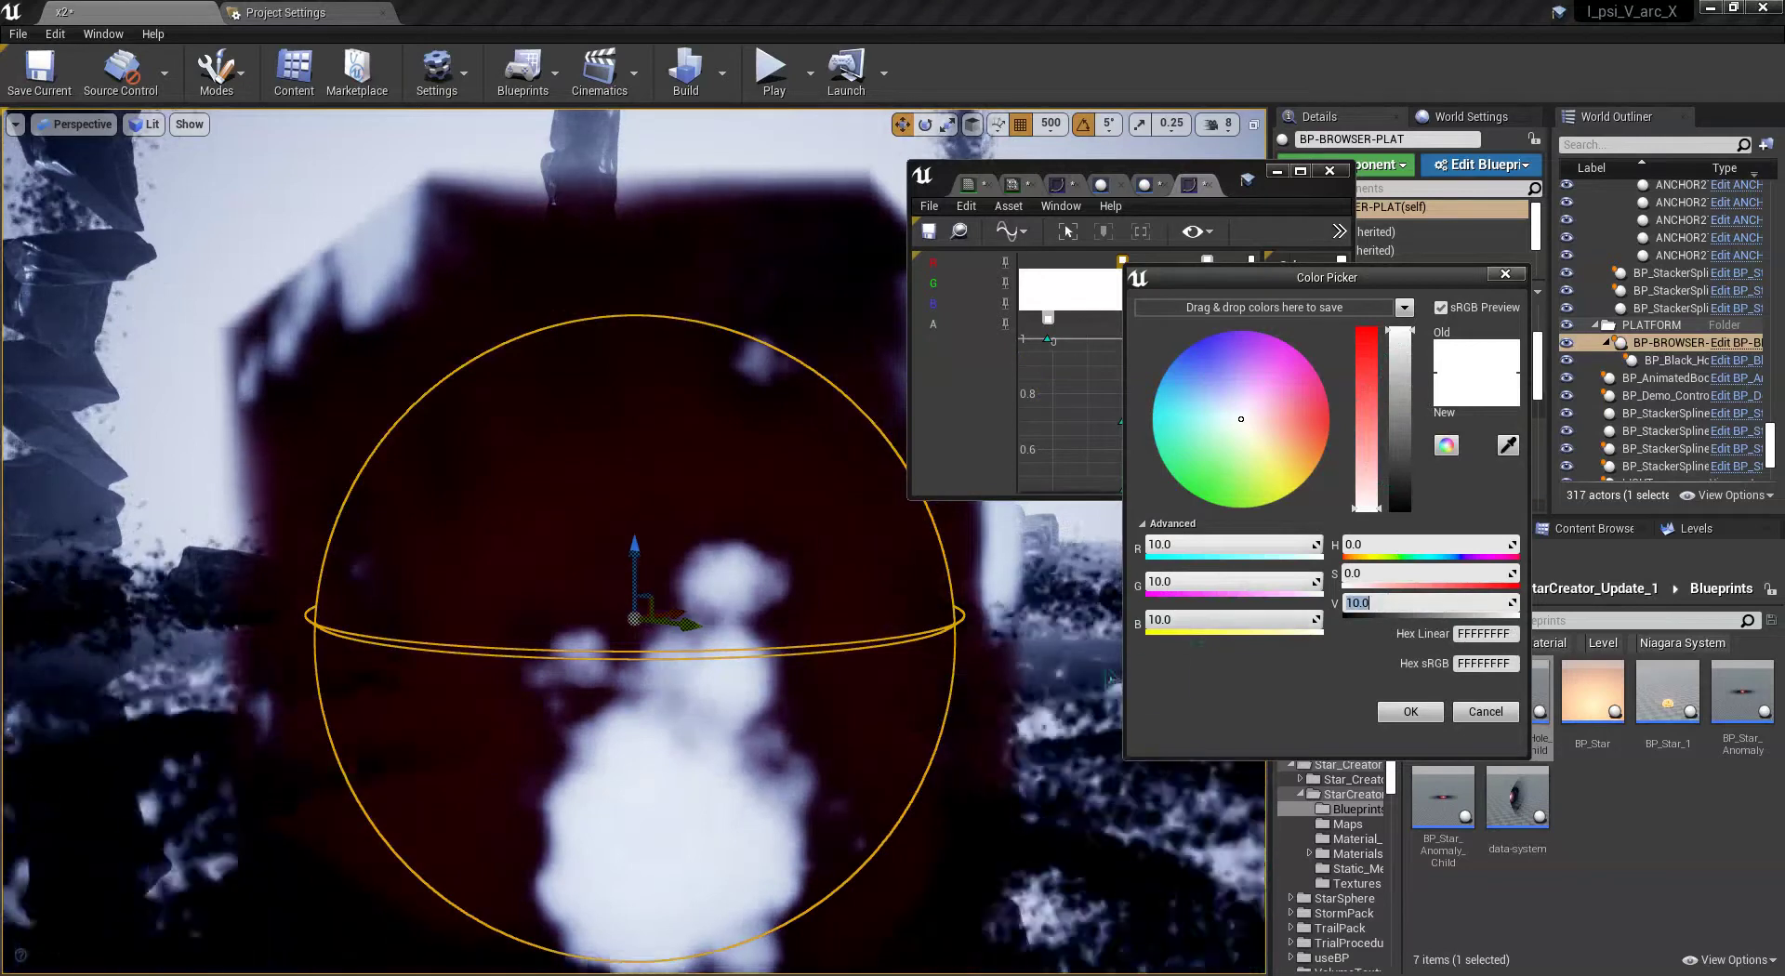
pyautogui.press('w')
pyautogui.moveTo(1004, 693); pyautogui.dragTo(1050, 632, button='right')
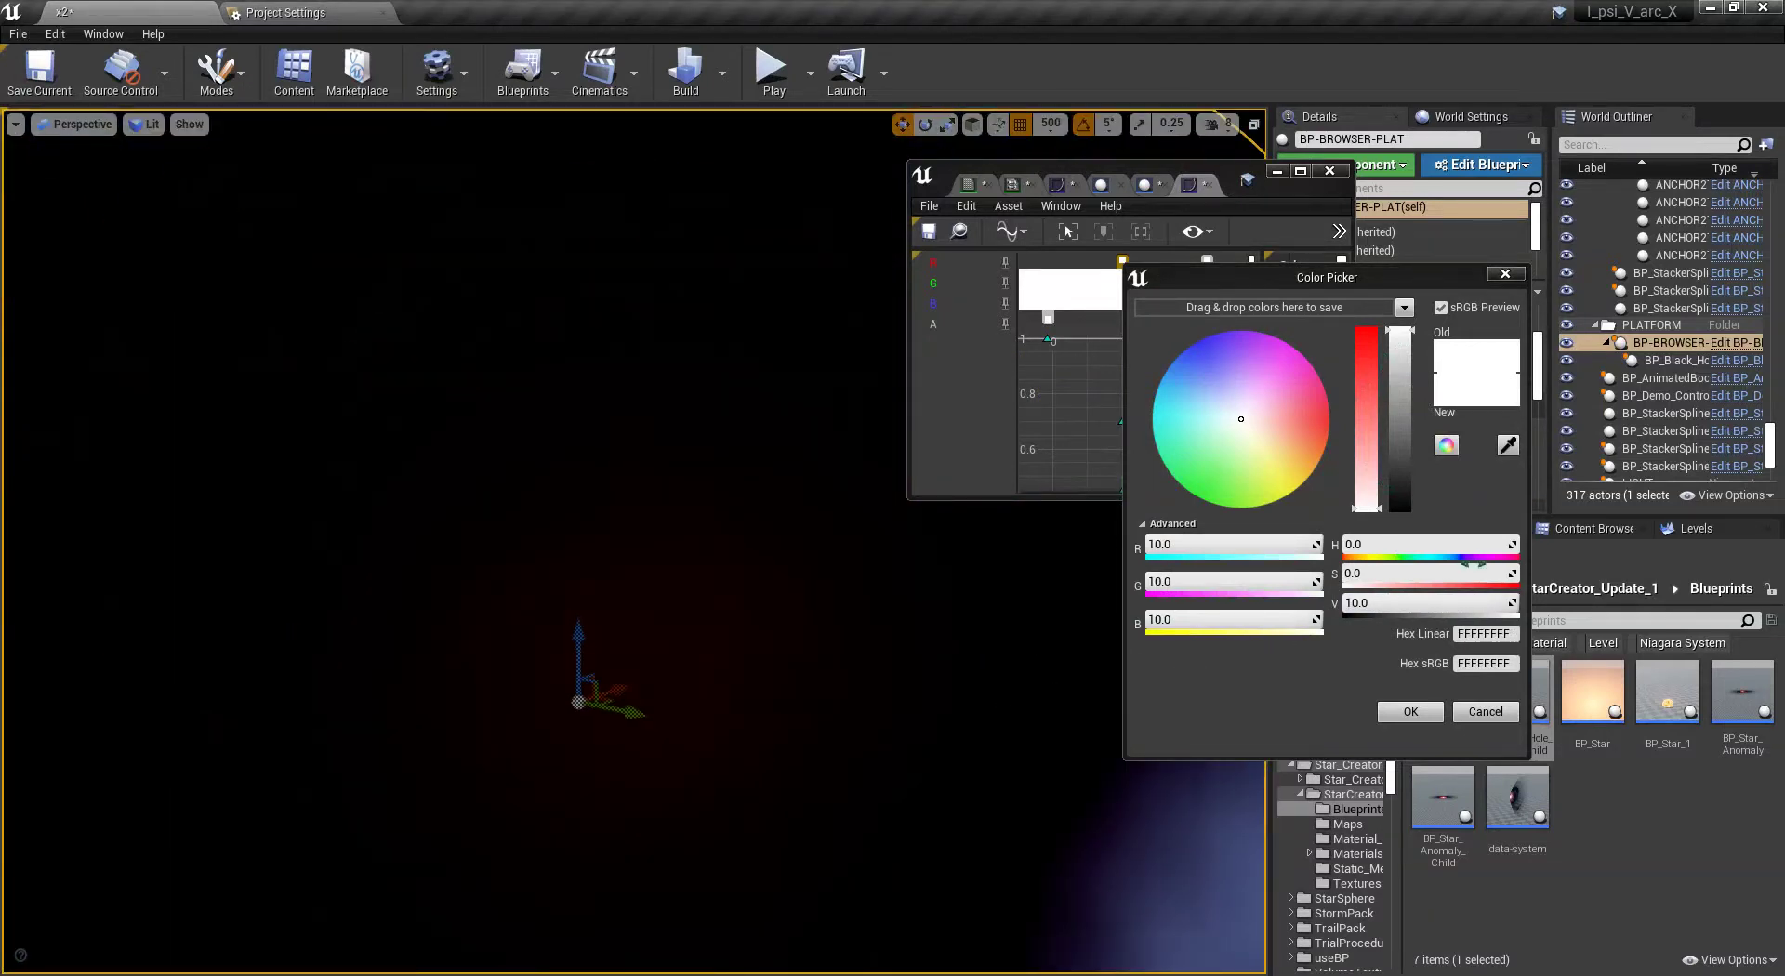
# - Lower the mid-gradient key's brightness value to 0 and inspect the fog from other angles
pyautogui.moveTo(1447, 609); pyautogui.dragTo(1275, 609)
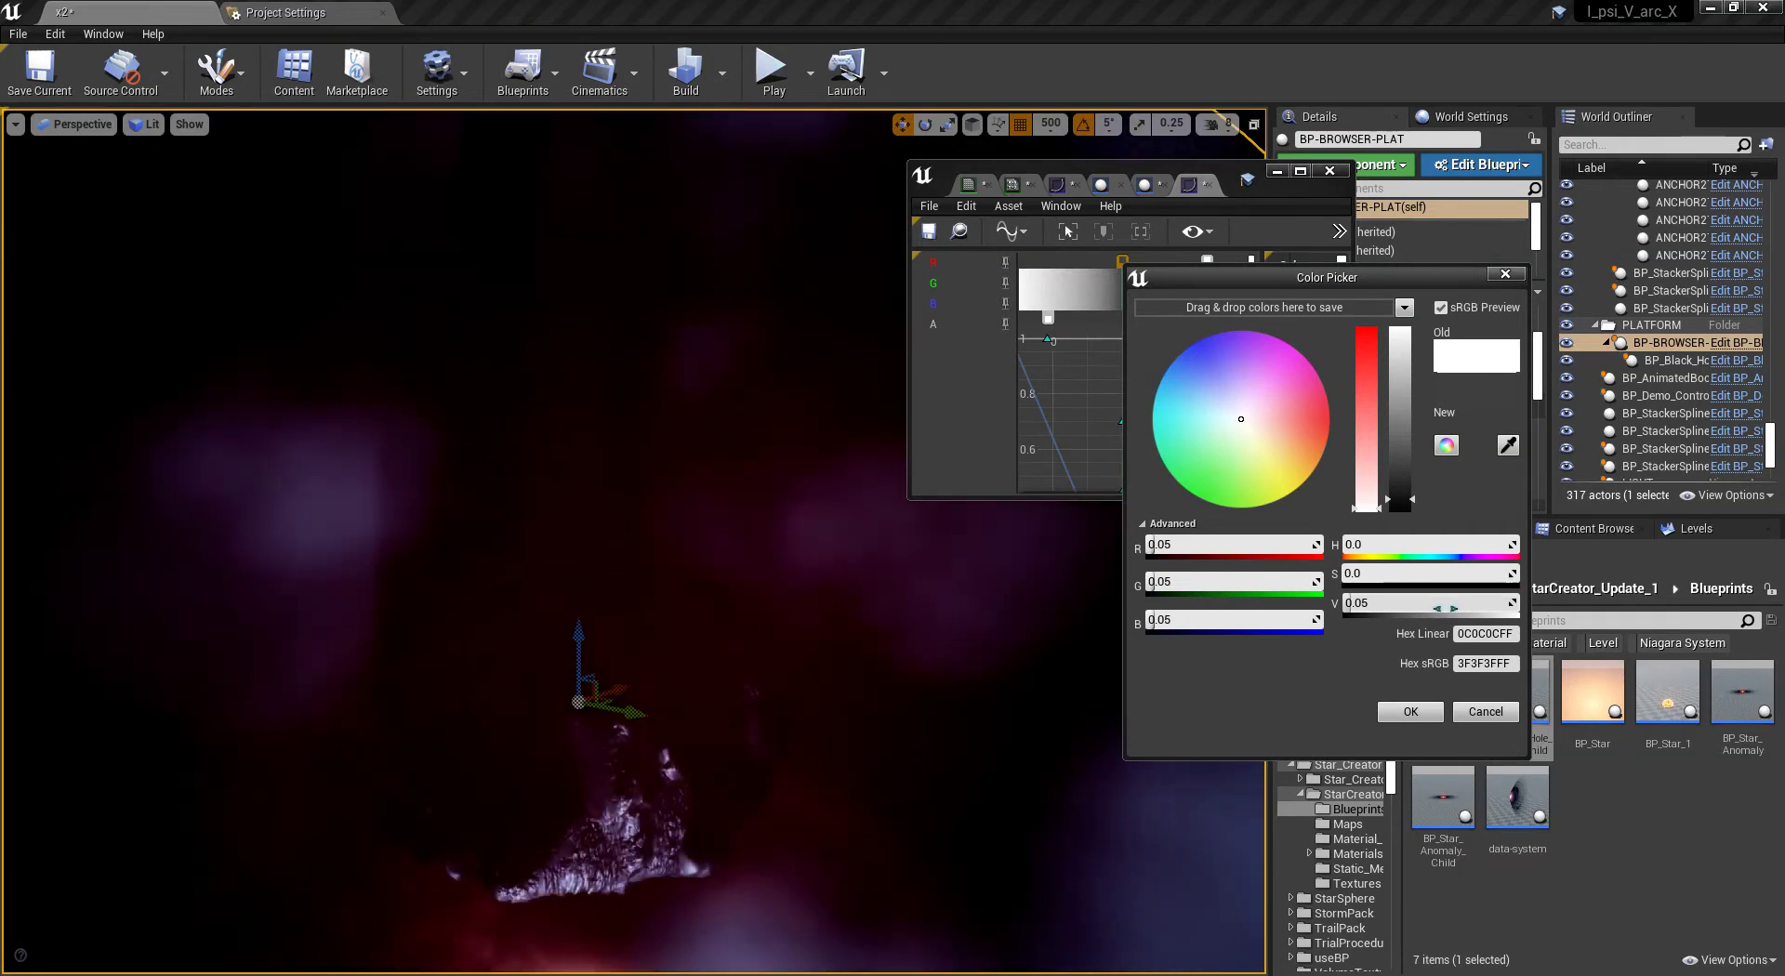
pyautogui.moveTo(1443, 609); pyautogui.dragTo(1394, 609)
pyautogui.moveTo(1013, 669); pyautogui.dragTo(1008, 567, button='right')
pyautogui.moveTo(632, 520); pyautogui.dragTo(693, 506, button='right')
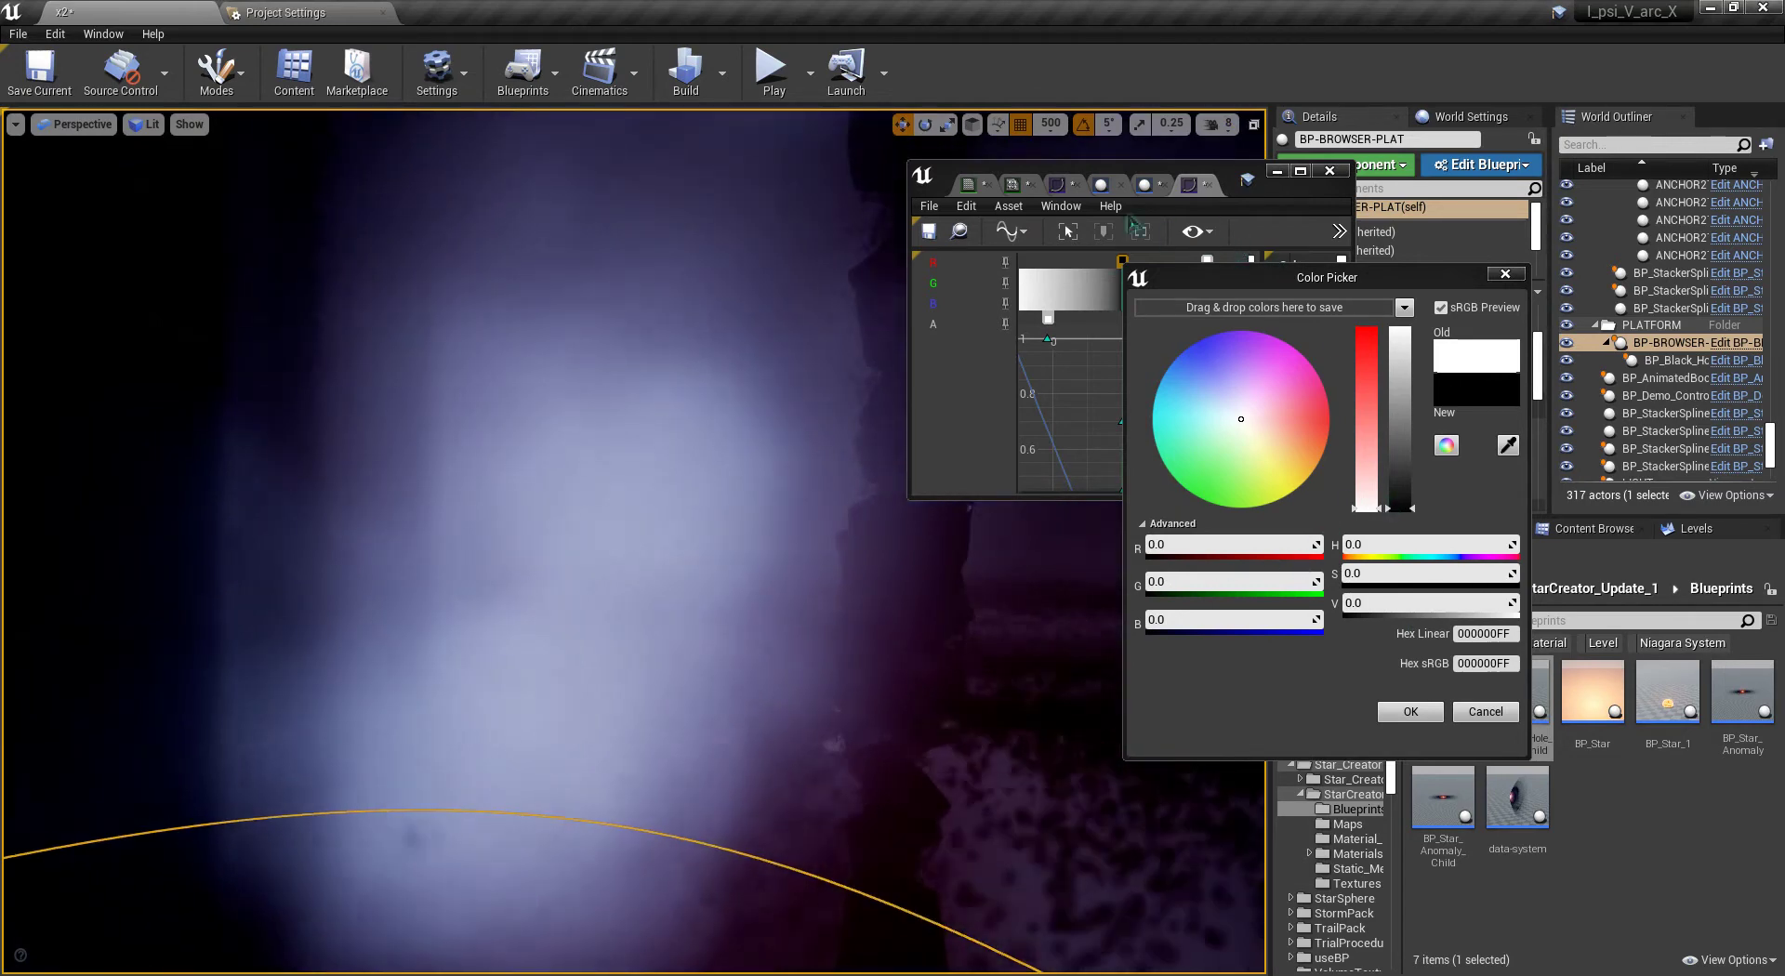
# - Bring up the M_Fog_Llama material's Translucency settings in a maximized editor and cancel the pending colour key change
pyautogui.click(976, 183)
pyautogui.scroll(-5, 1030, 383)
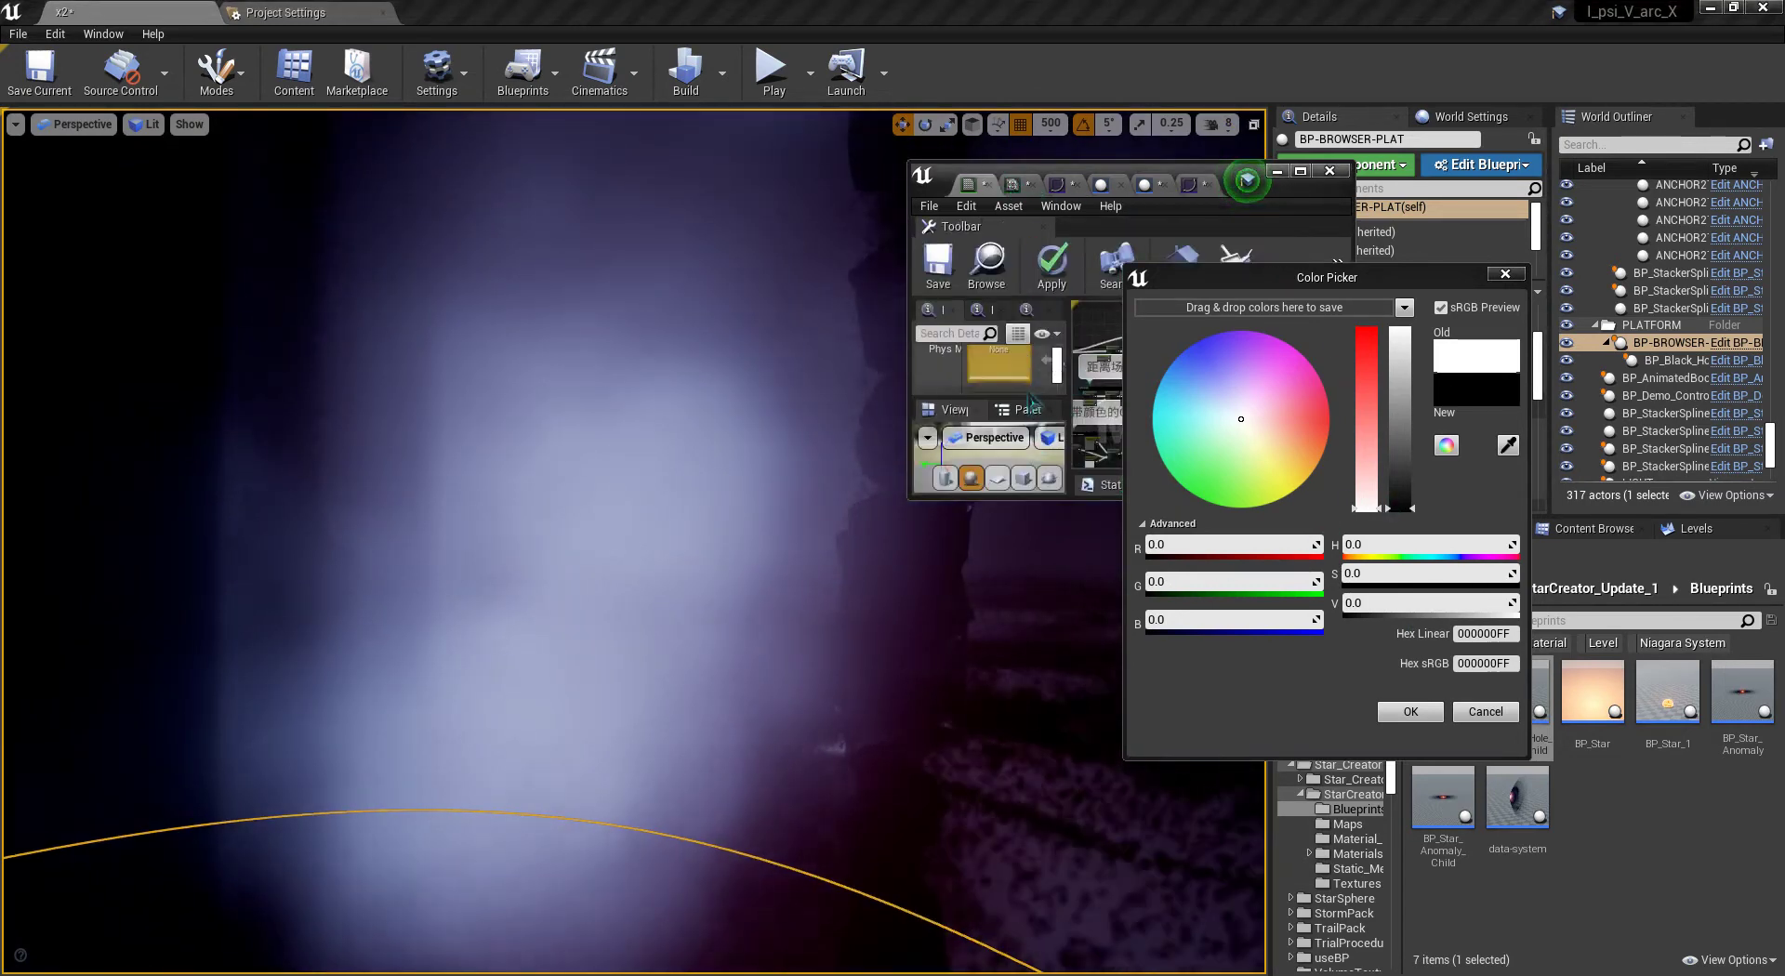
pyautogui.scroll(-3, 1032, 391)
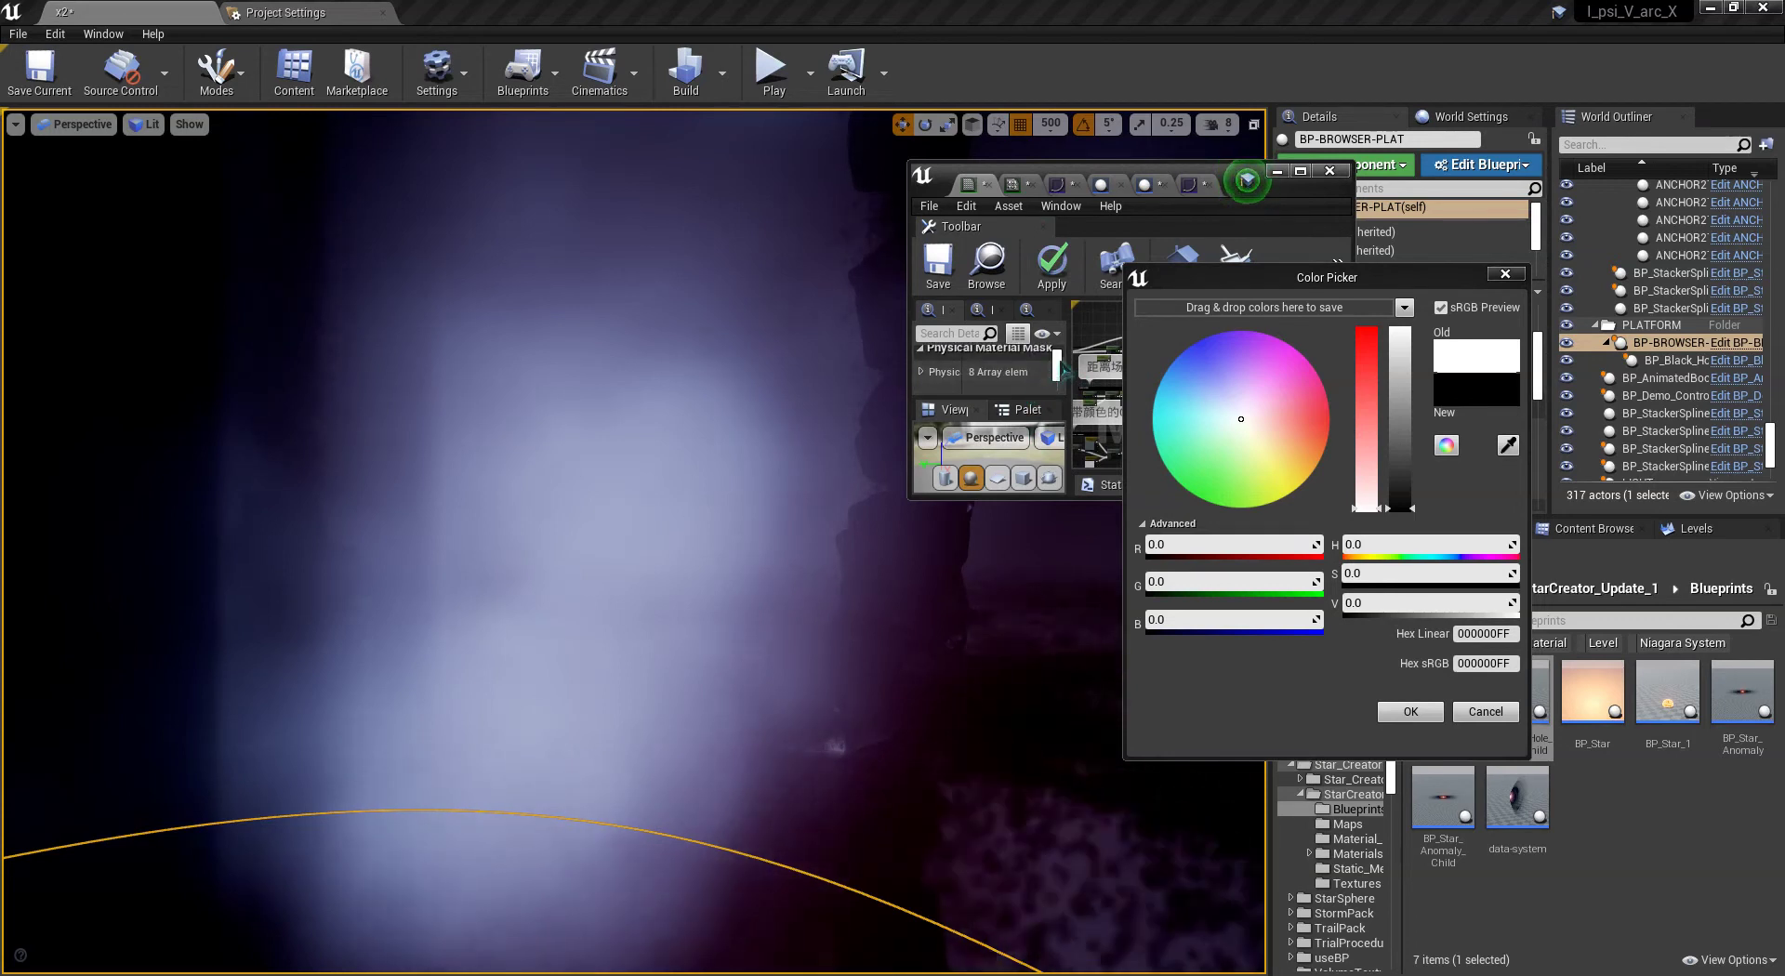
pyautogui.scroll(-3, 1032, 372)
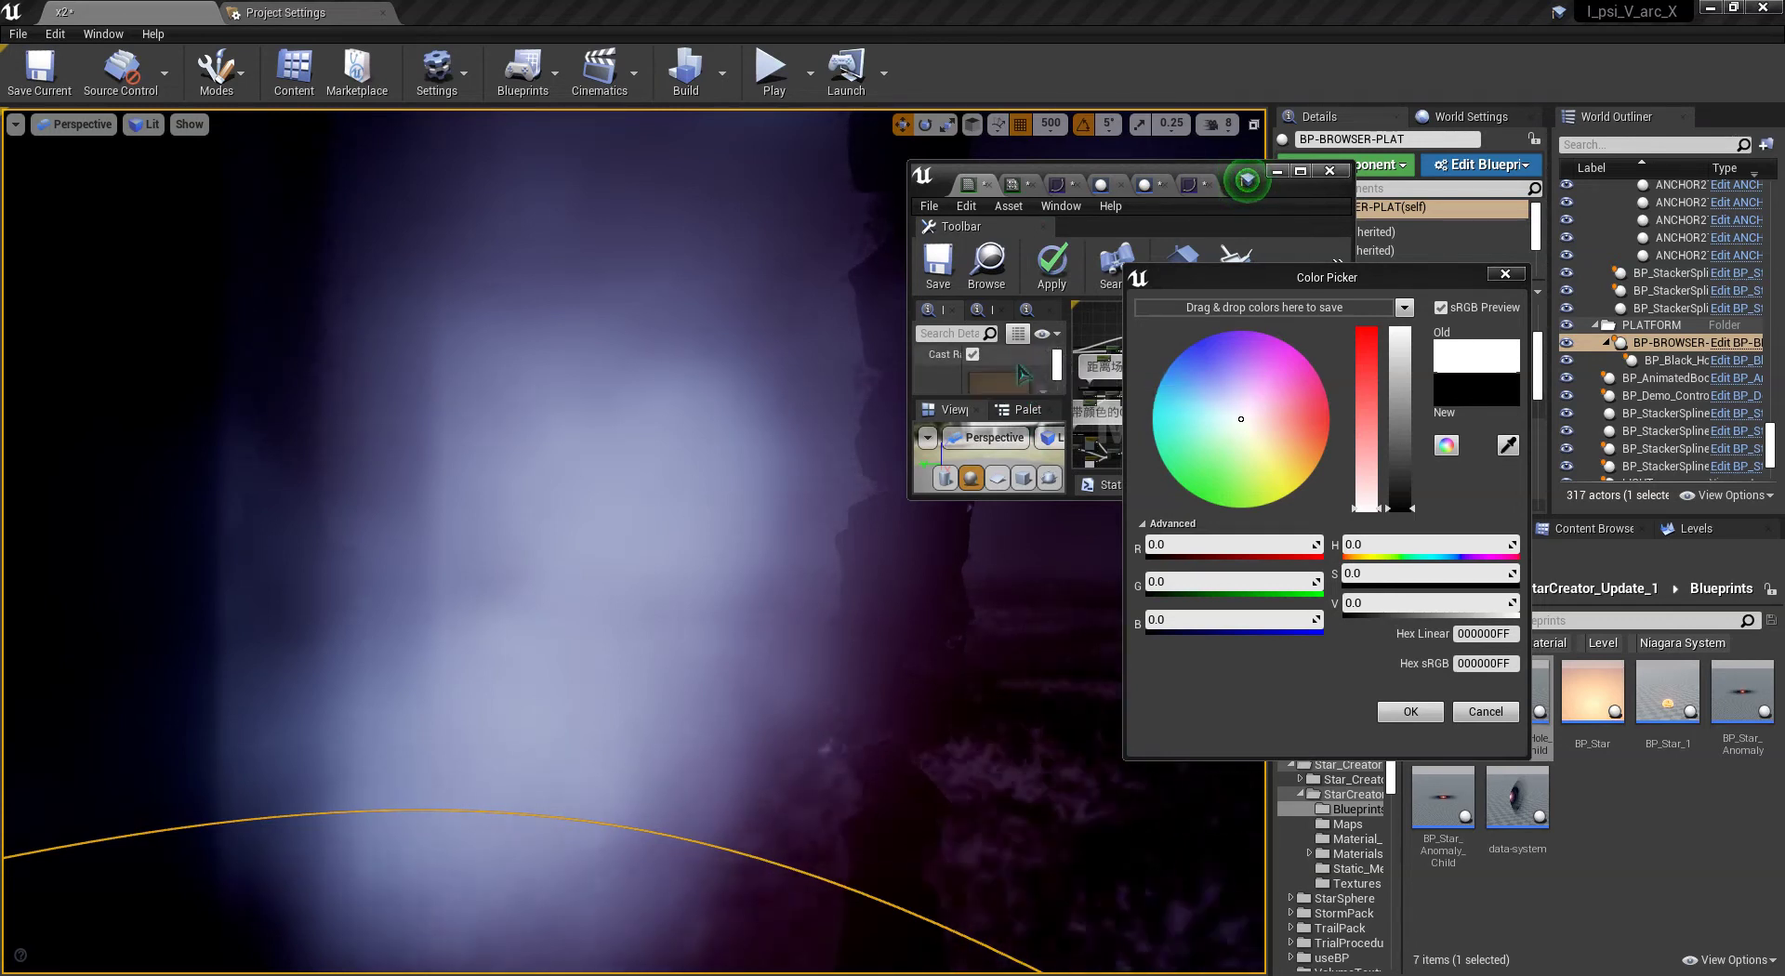
pyautogui.doubleClick(1153, 174)
pyautogui.scroll(1, 966, 548)
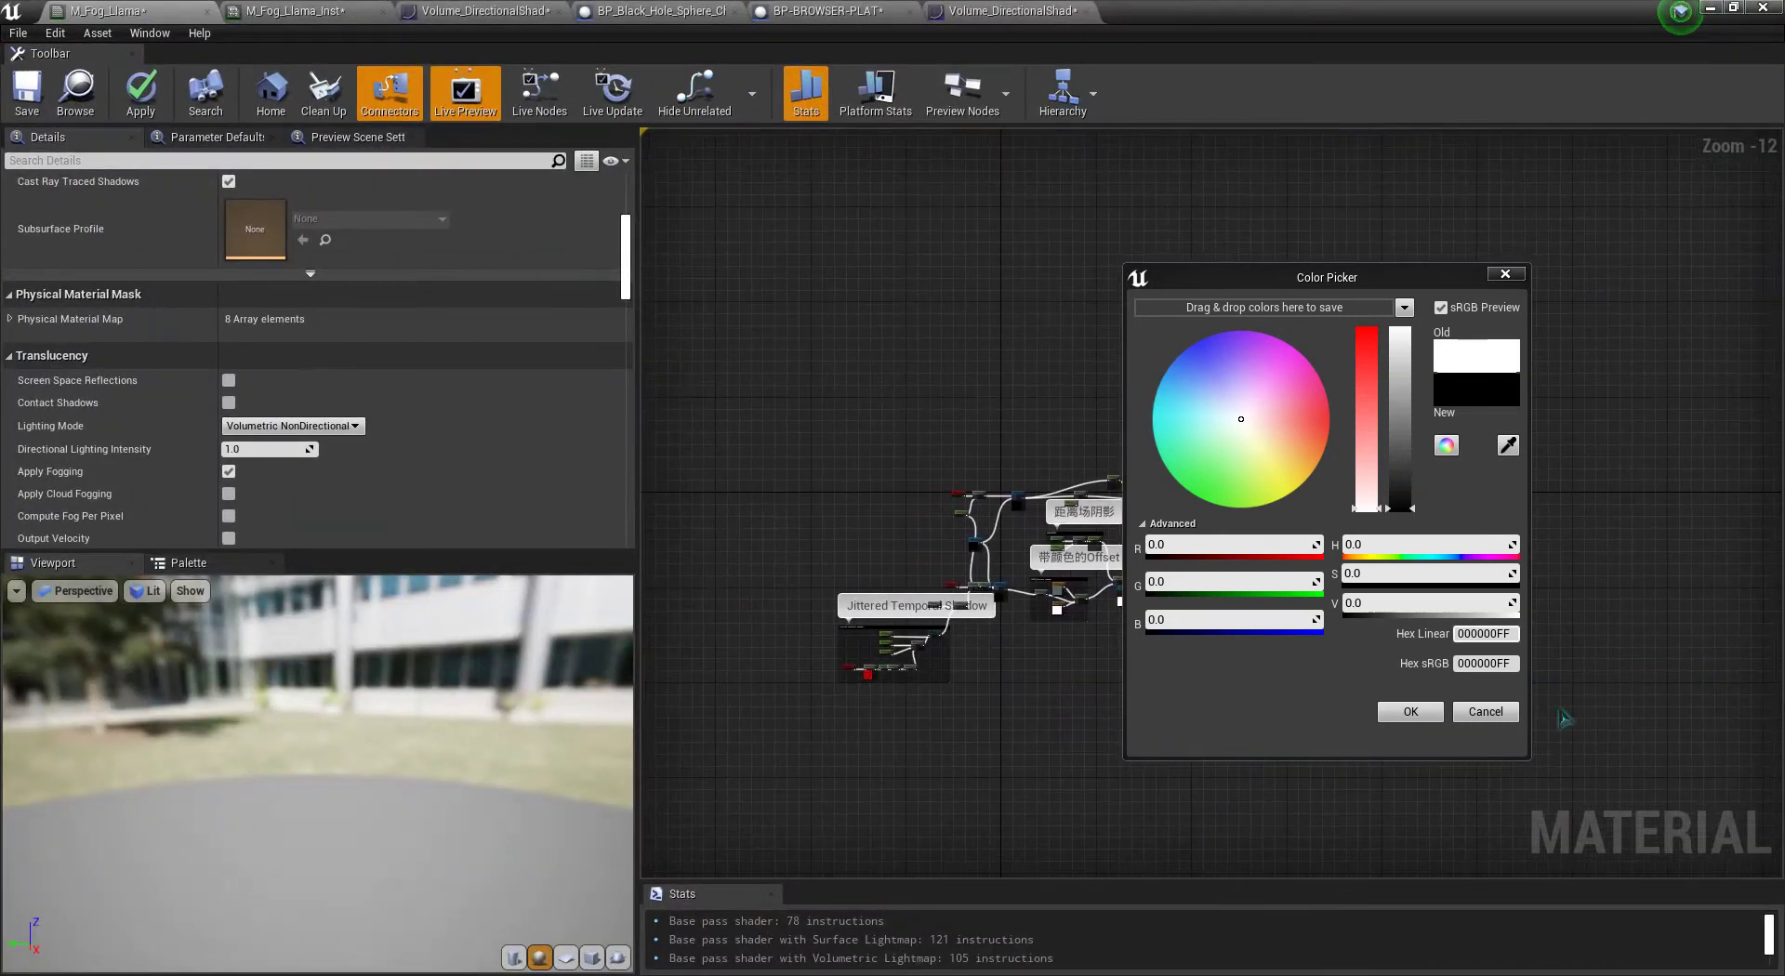
pyautogui.click(1477, 712)
# - Move the EffectsAtlas Texture Sample node closer to the coloured Offset Shadow group, below the final Multiply node
pyautogui.scroll(6, 1119, 597)
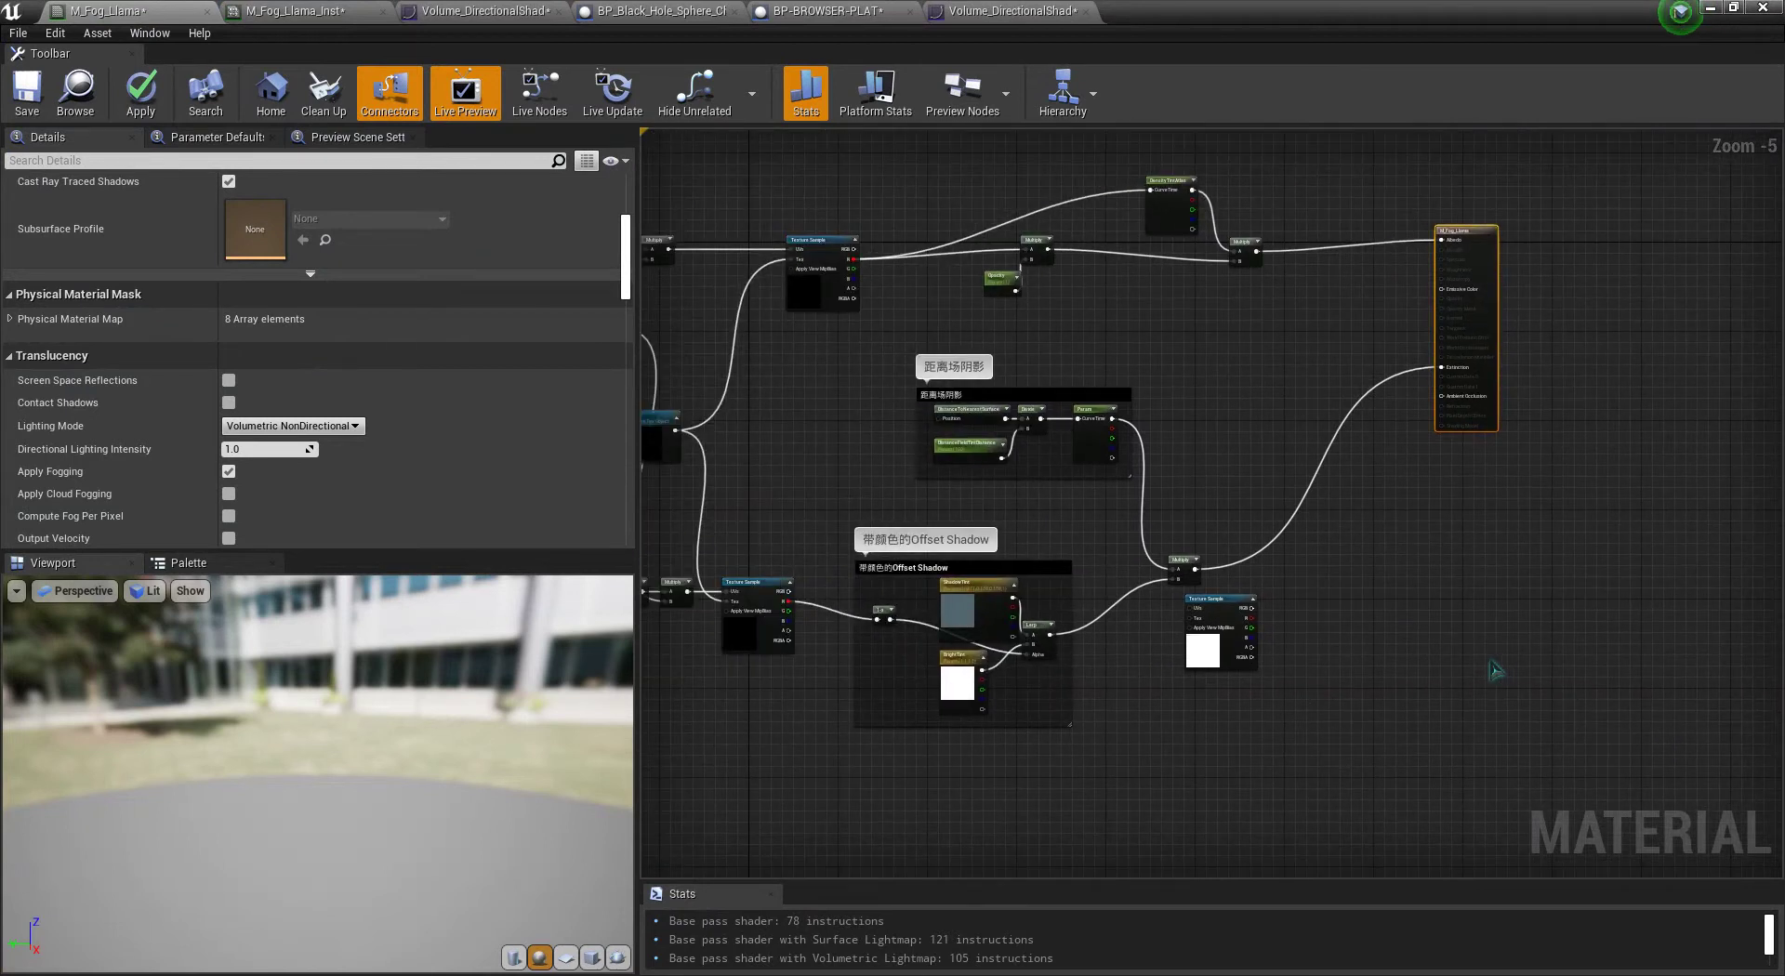
pyautogui.moveTo(1231, 608); pyautogui.dragTo(1157, 641)
pyautogui.moveTo(1205, 627); pyautogui.dragTo(1244, 605, button='right')
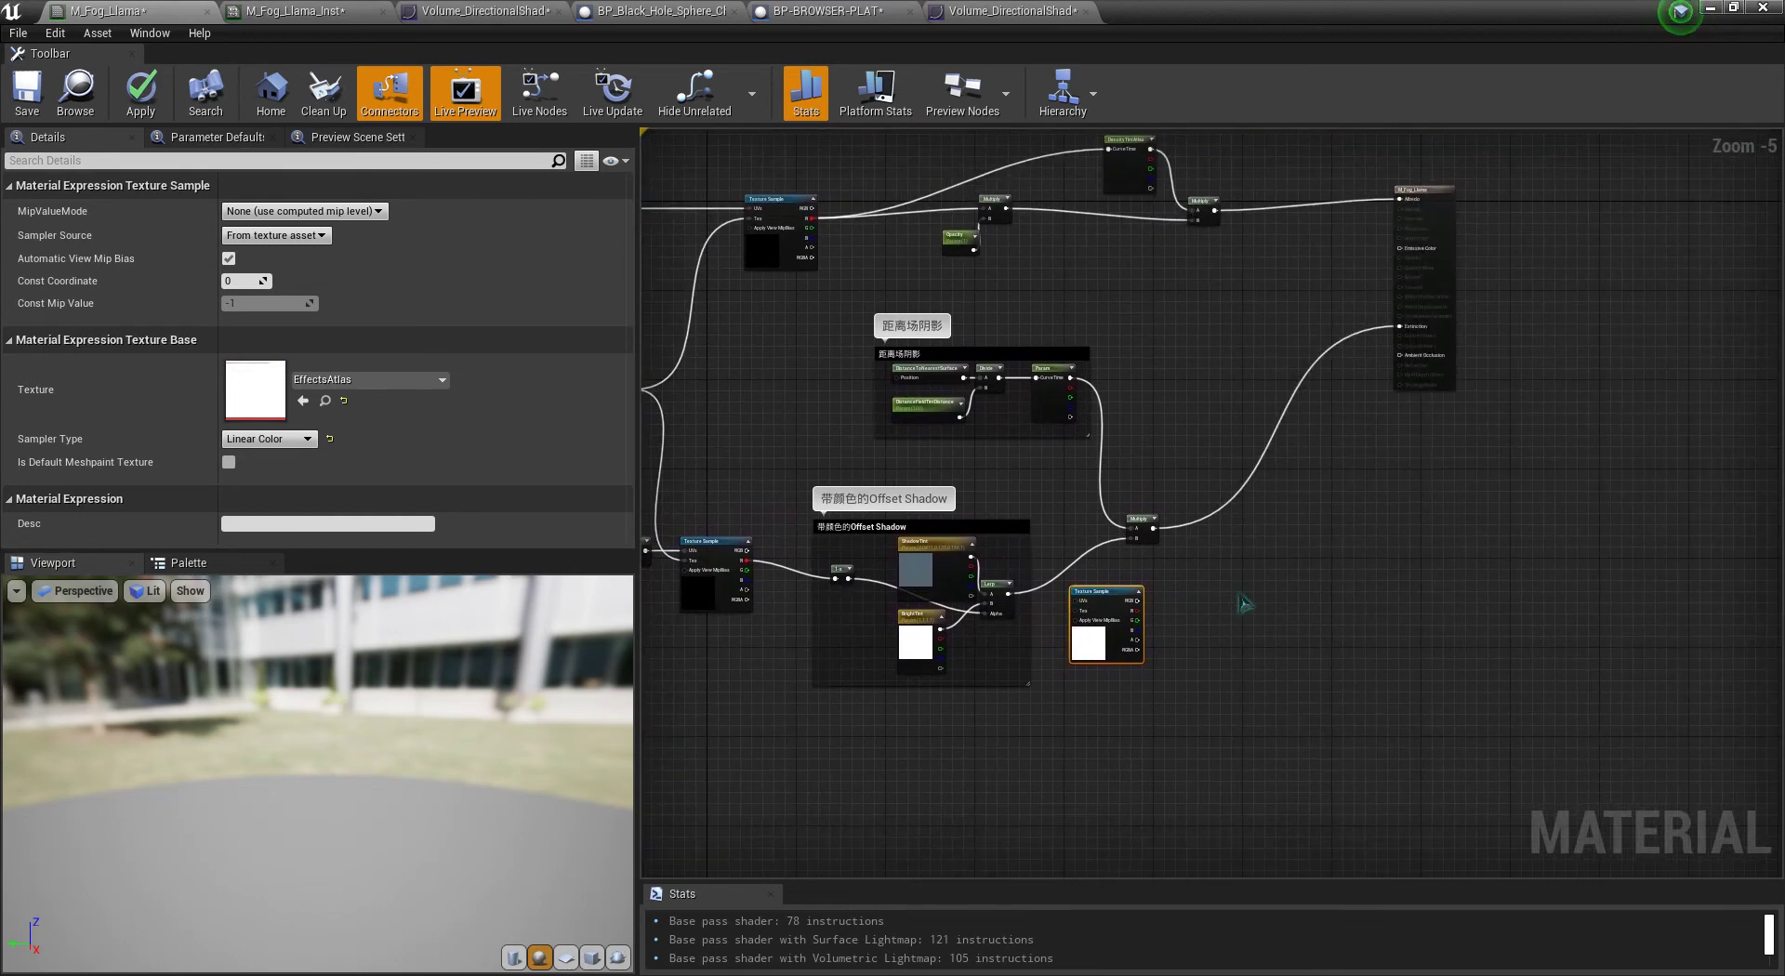